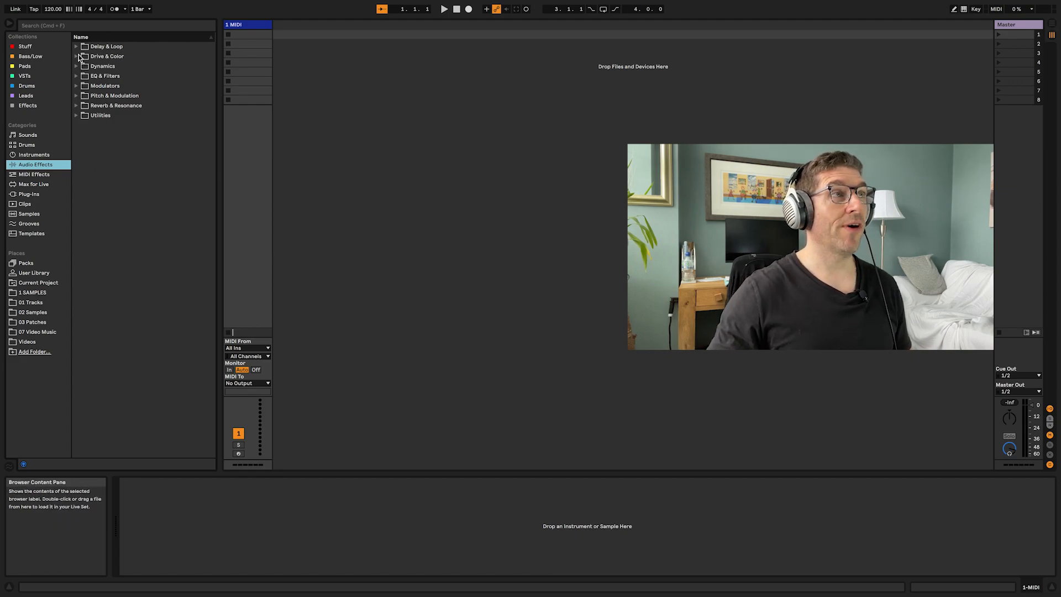
- Build a device chain on the MIDI track from an Echo, two Pitch Hacks and a second Echo, in that order
left_click(76, 48)
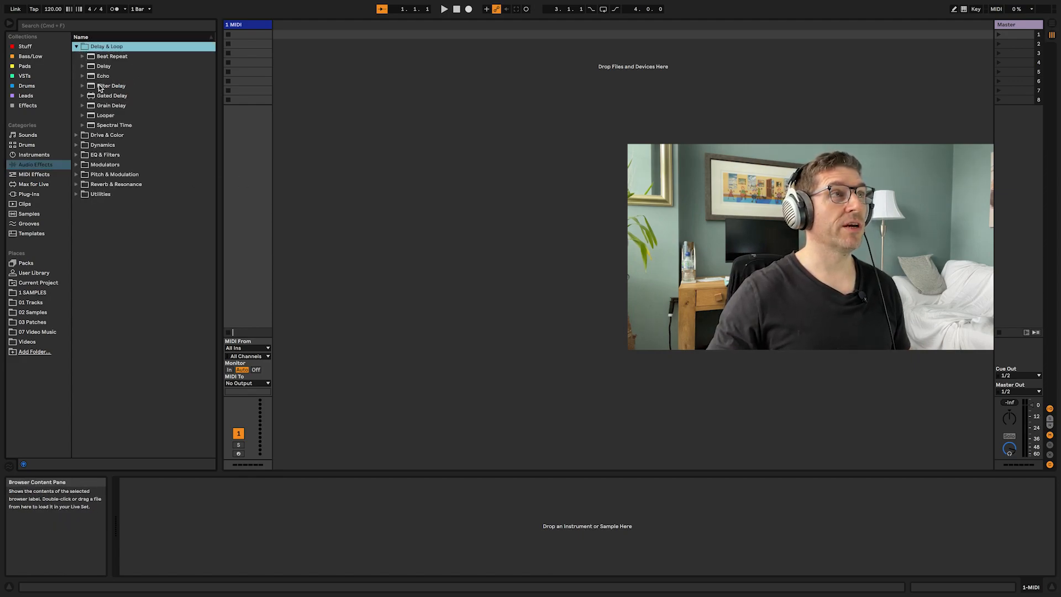
left_click_drag(96, 77, 269, 491)
left_click(77, 175)
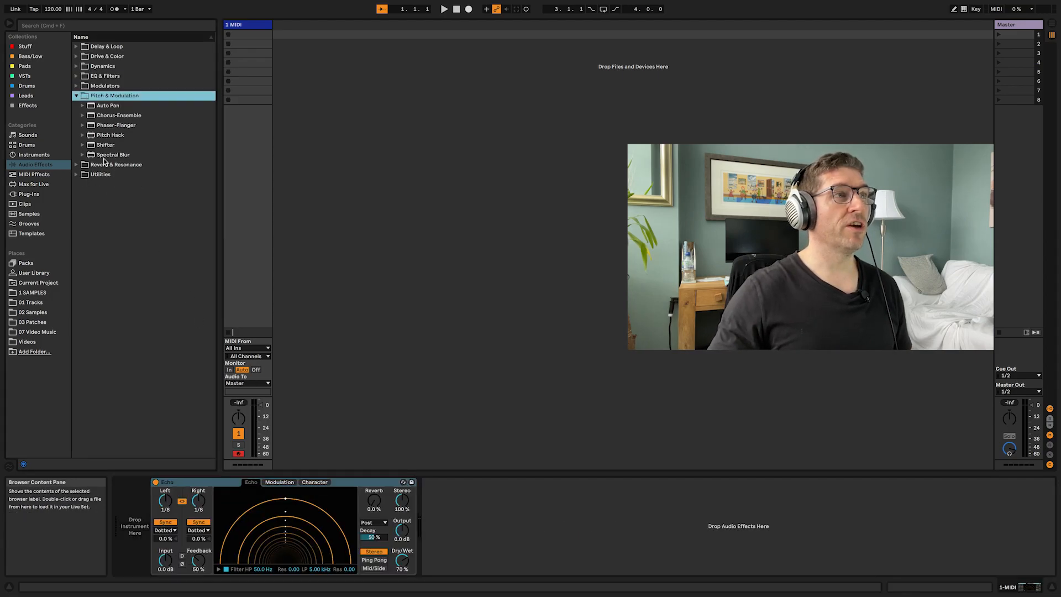
left_click_drag(101, 134, 462, 533)
left_click_drag(106, 138, 660, 500)
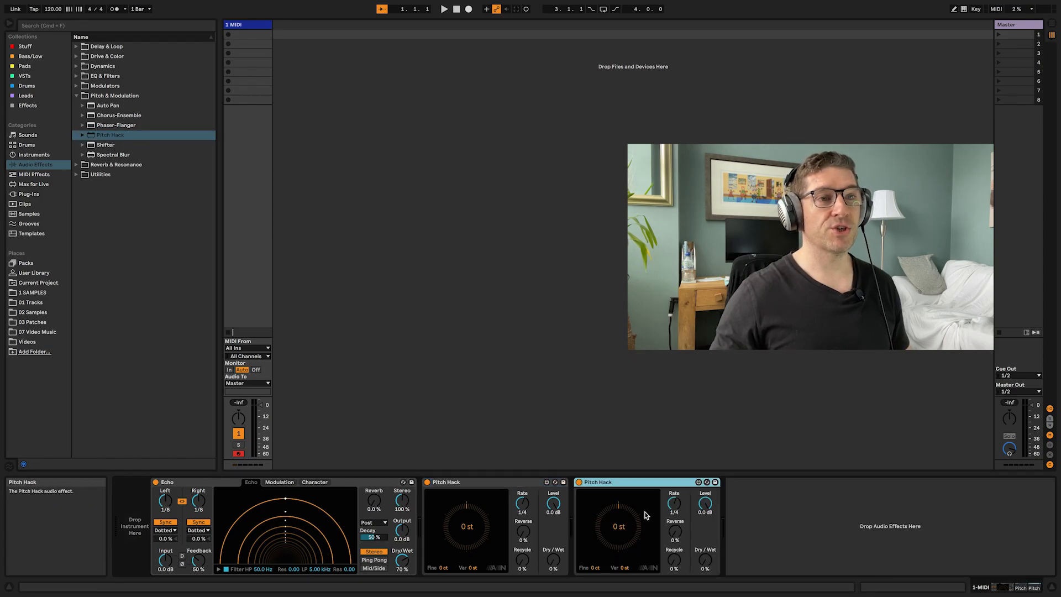
left_click(76, 46)
left_click_drag(101, 75, 811, 519)
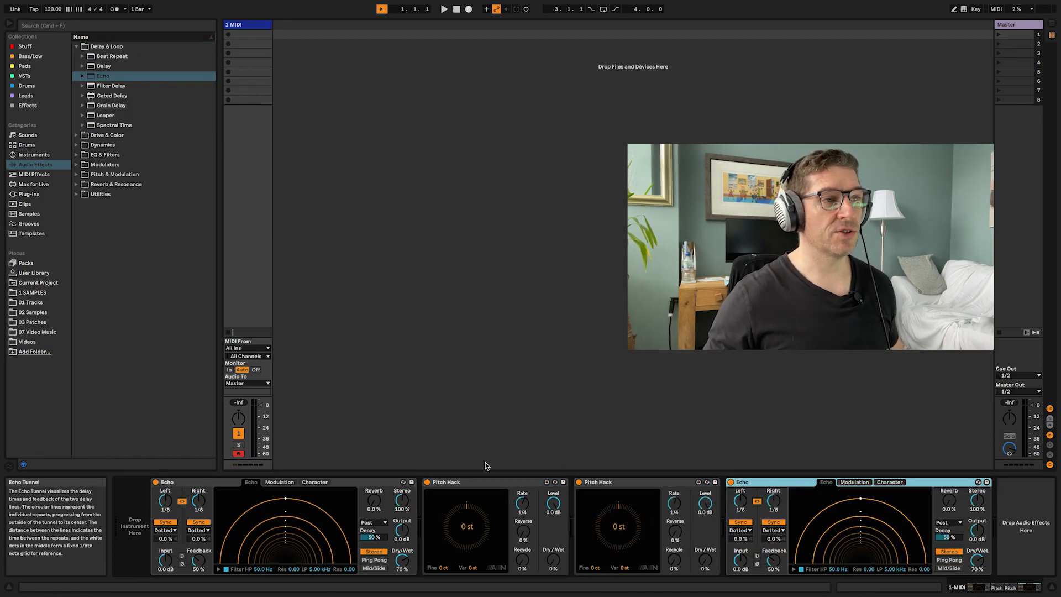
- Group all four devices into an Audio Effect Rack and display its chain list and 16 macro controls
left_click(209, 485, "shift")
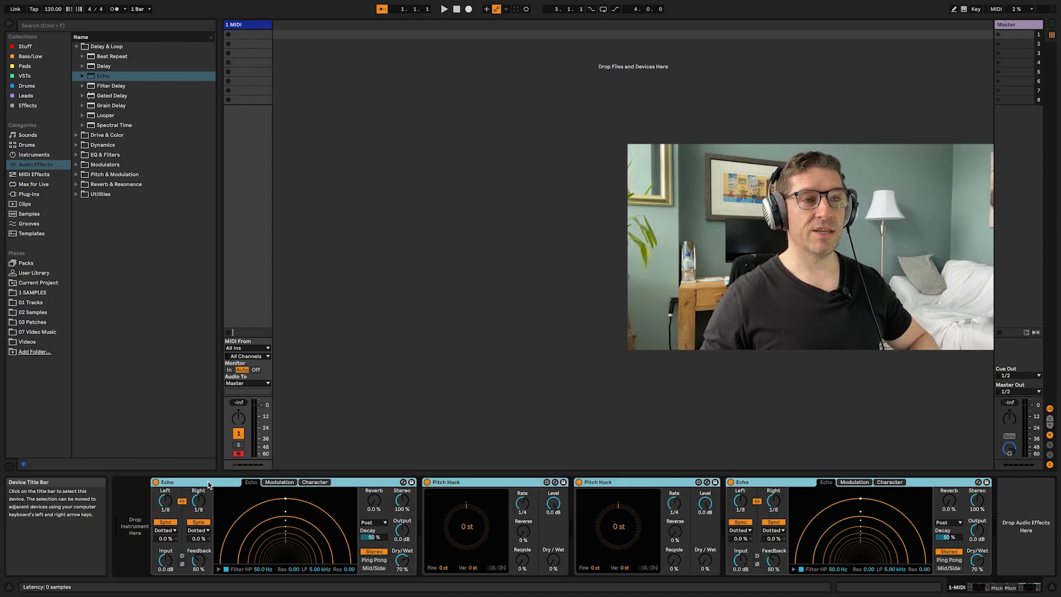
key("super+g")
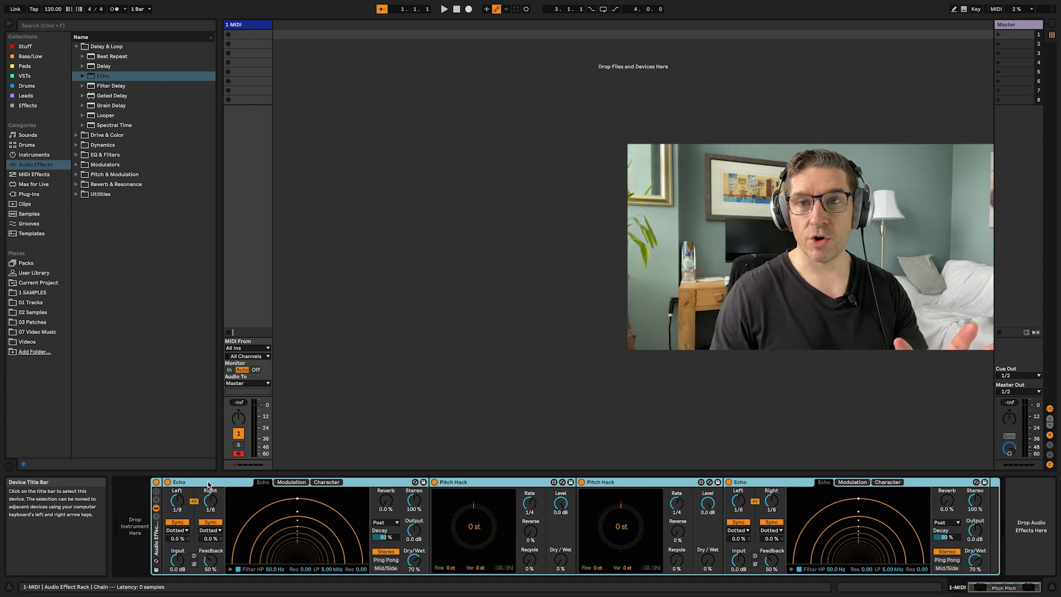
left_click(156, 518)
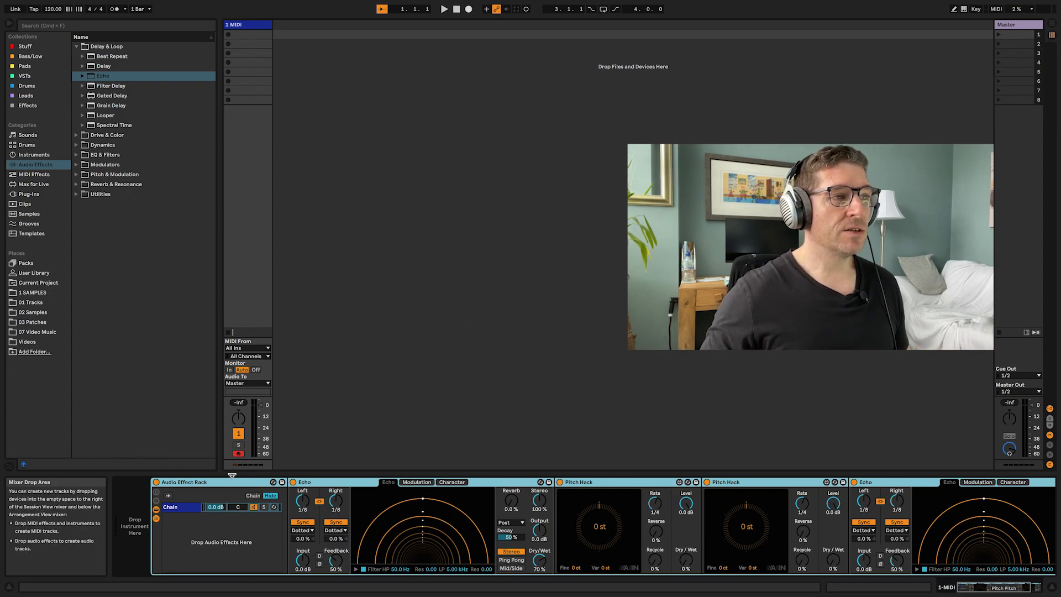
left_click(157, 492)
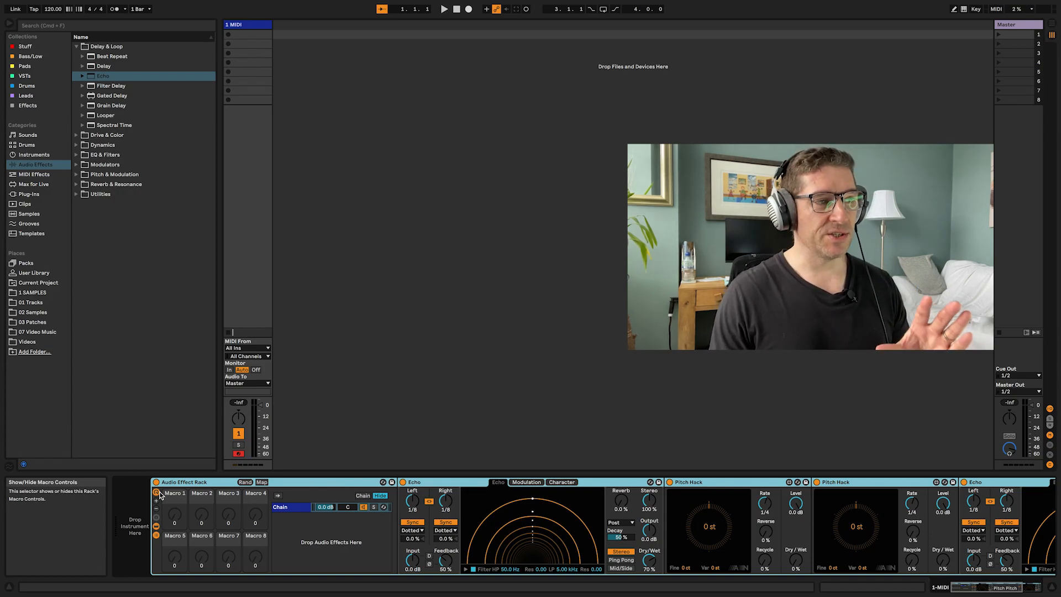
left_click(157, 503)
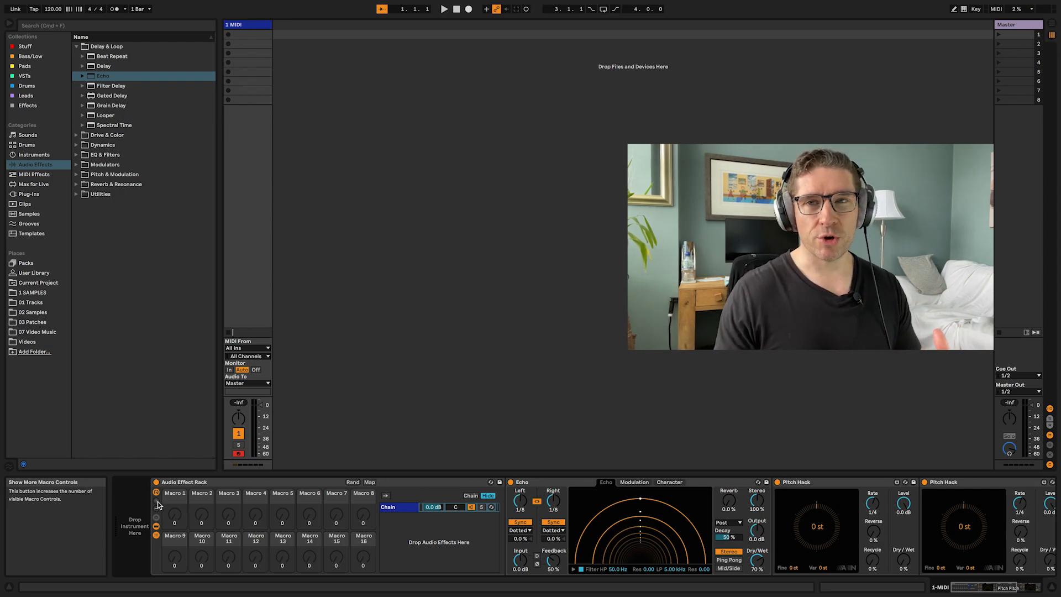
- Map the first Echo's left delay division to Macro 1 and rename the macro Initial Delay
right_click(525, 501)
left_click(574, 379)
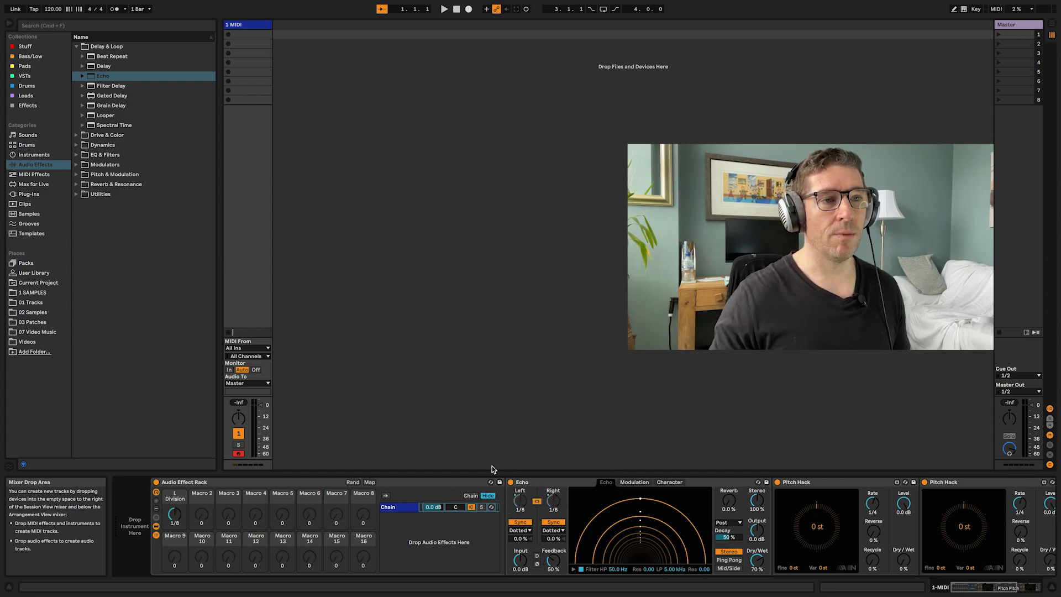
right_click(176, 498)
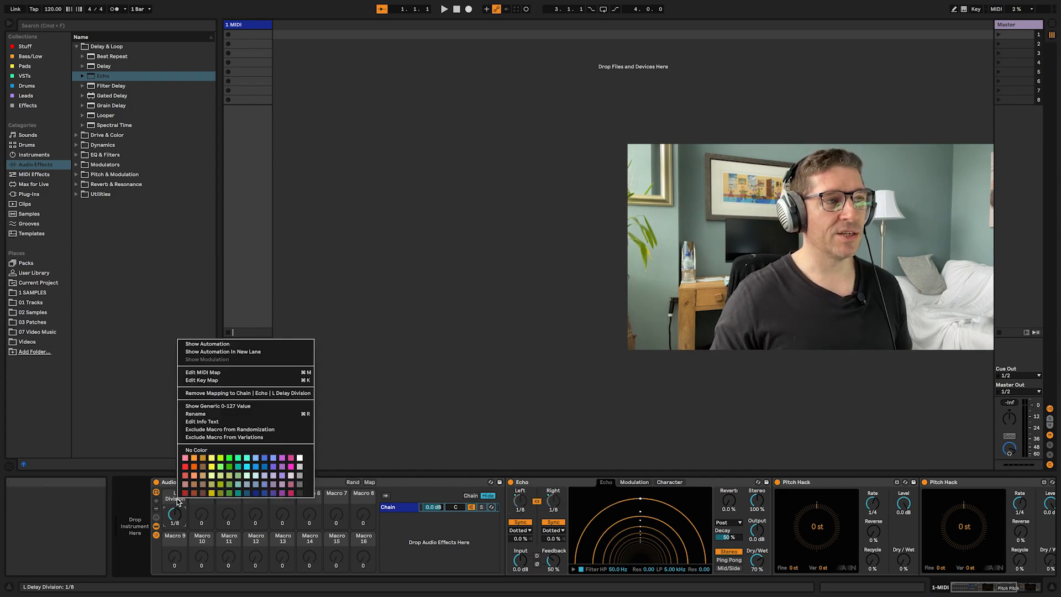
left_click(206, 419)
key("BackSpace")
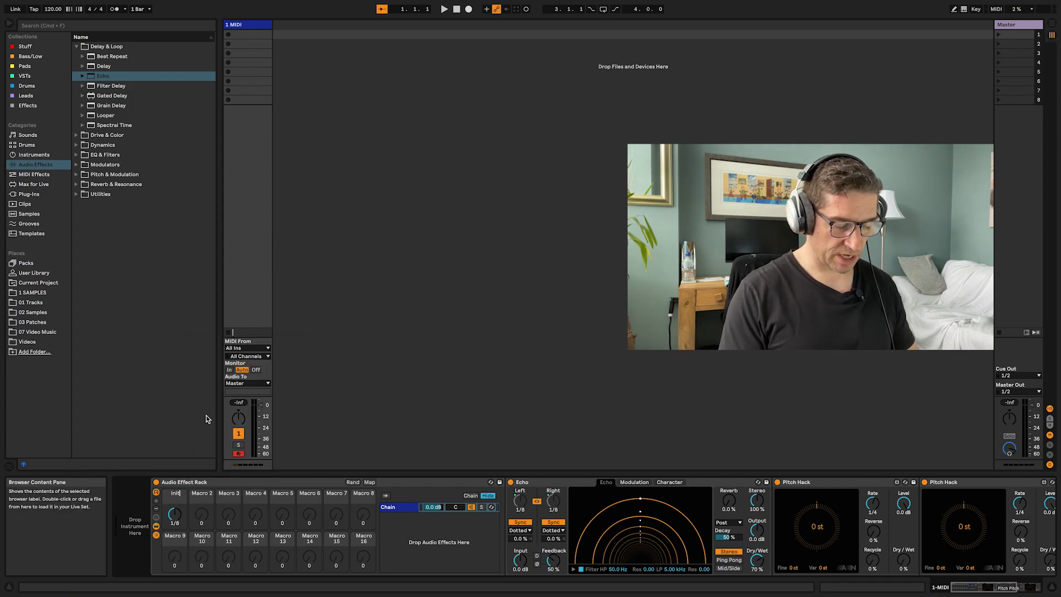
key("Return")
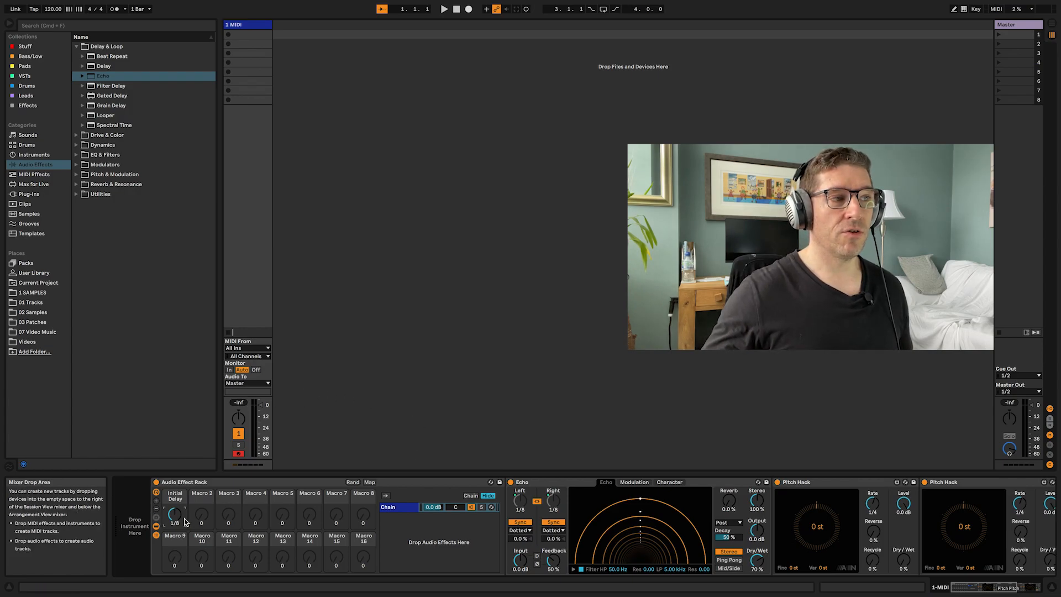
- Limit the Initial Delay macro's mapping range to a minimum of 1/16 and a maximum of 1
mouse_move(175, 515)
left_mouse_down()
mouse_move(174, 547)
mouse_move(175, 481)
mouse_move(174, 525)
left_mouse_up()
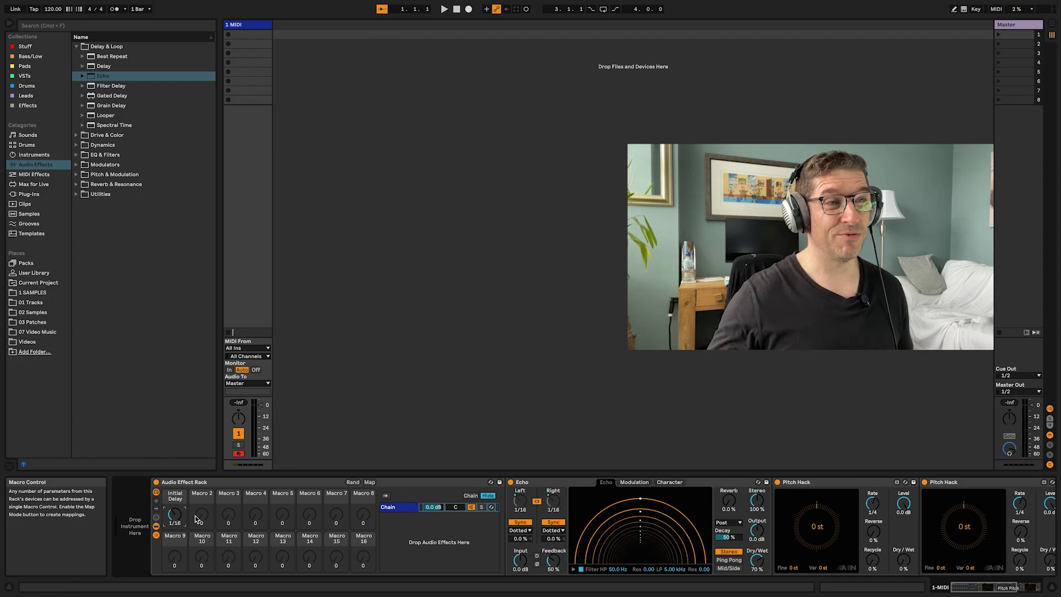
left_click(370, 482)
left_click_drag(226, 46, 247, 58)
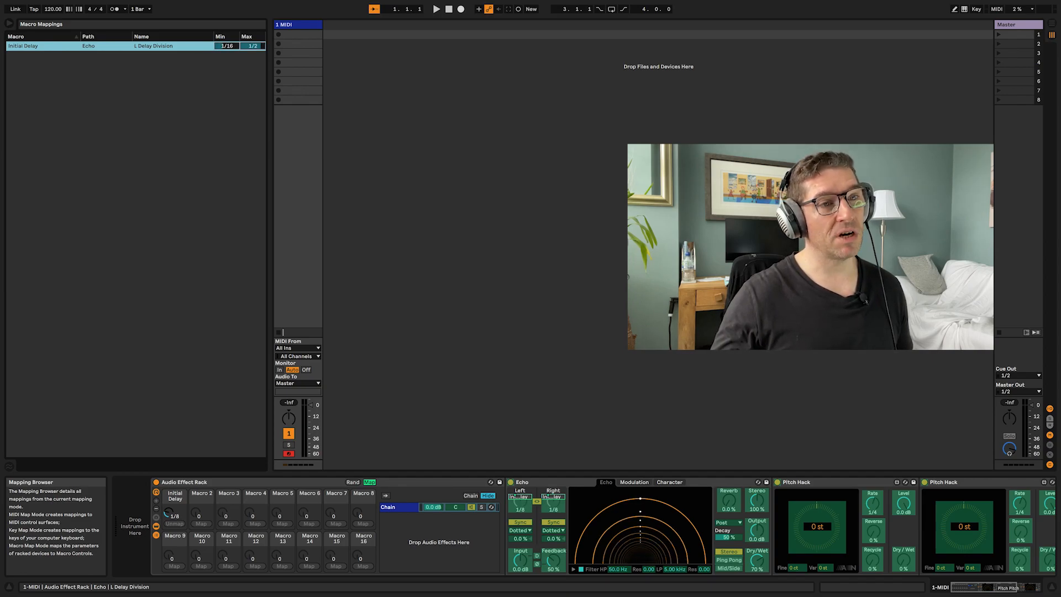
left_click_drag(247, 58, 247, 50)
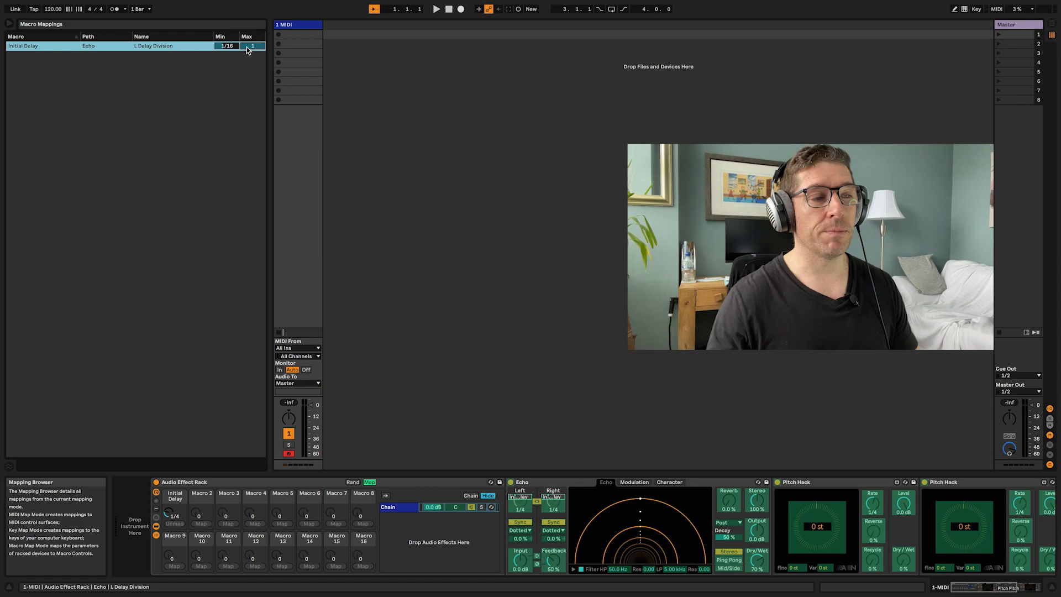
left_click(369, 482)
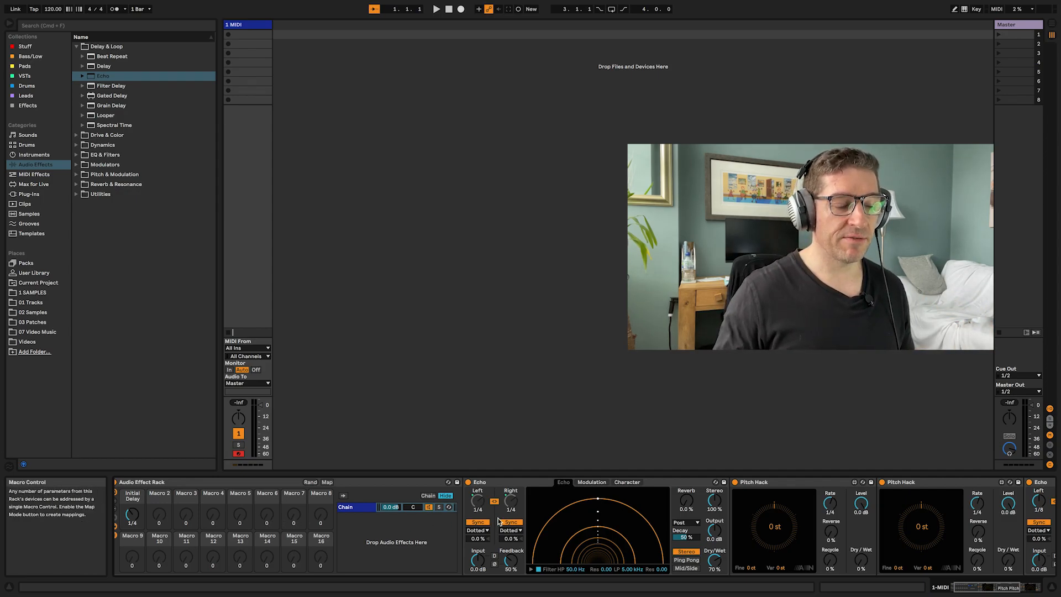
- Map the first Echo's left sync mode to Macro 2, set at 77, and its Feedback to Macro 3
right_click(478, 532)
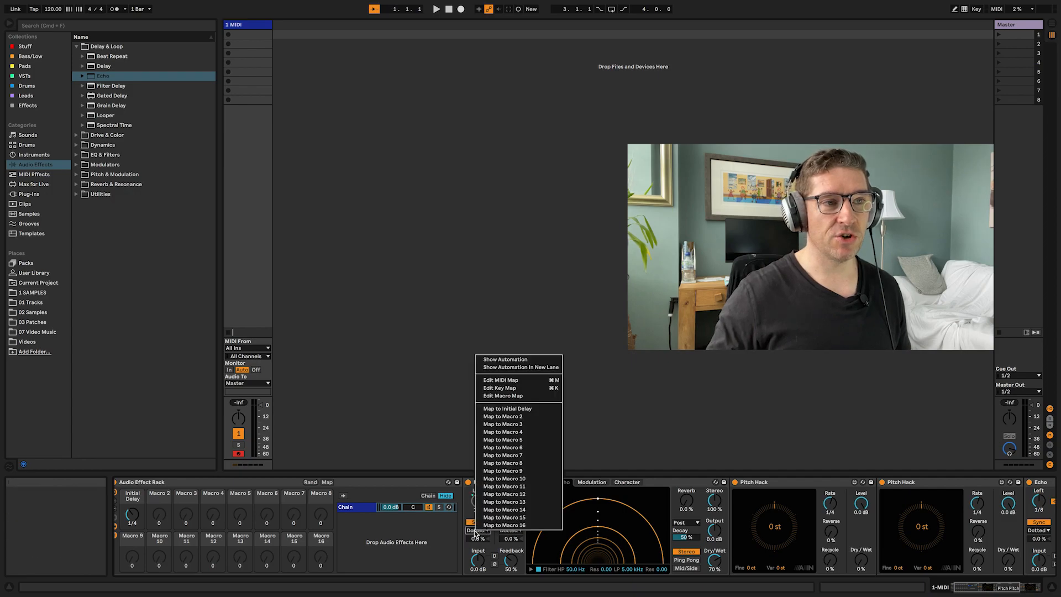
left_click(503, 416)
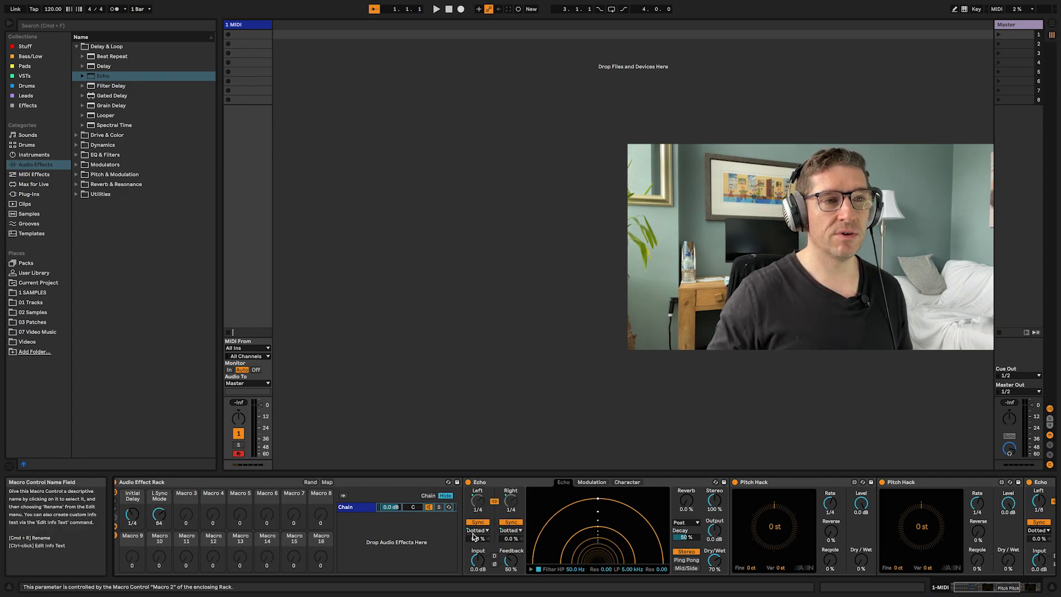
left_click_drag(159, 514, 159, 558)
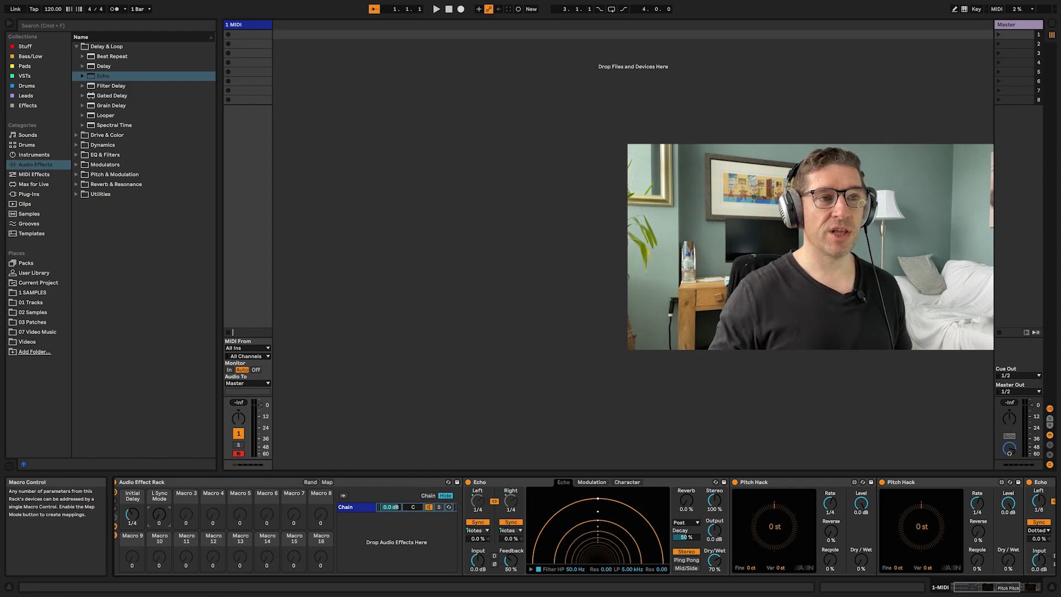
mouse_move(159, 514)
left_mouse_down()
mouse_move(159, 492)
mouse_move(159, 553)
mouse_move(159, 519)
mouse_move(159, 529)
left_mouse_up()
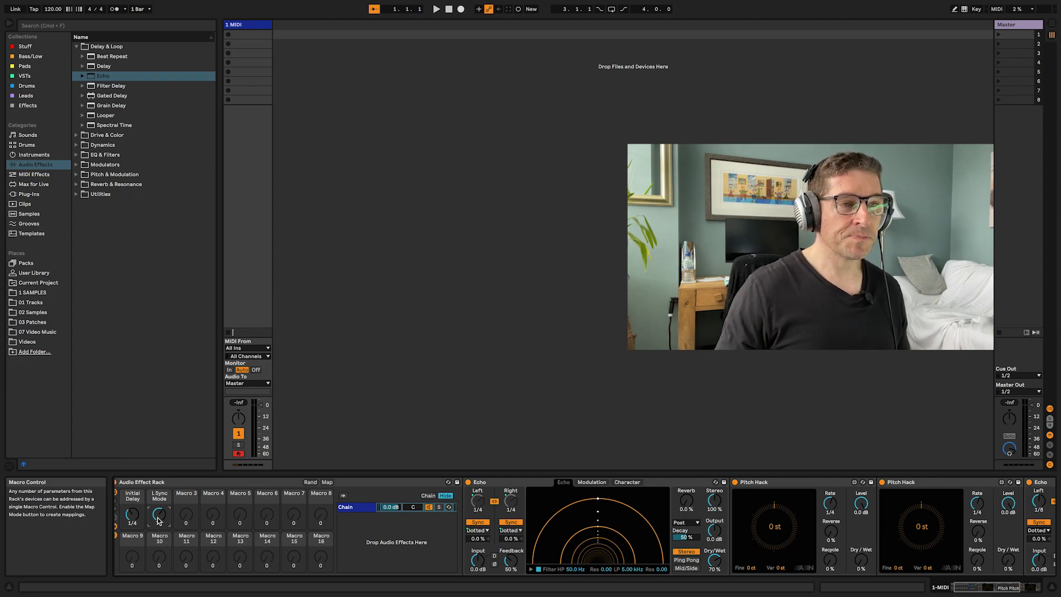
right_click(510, 561)
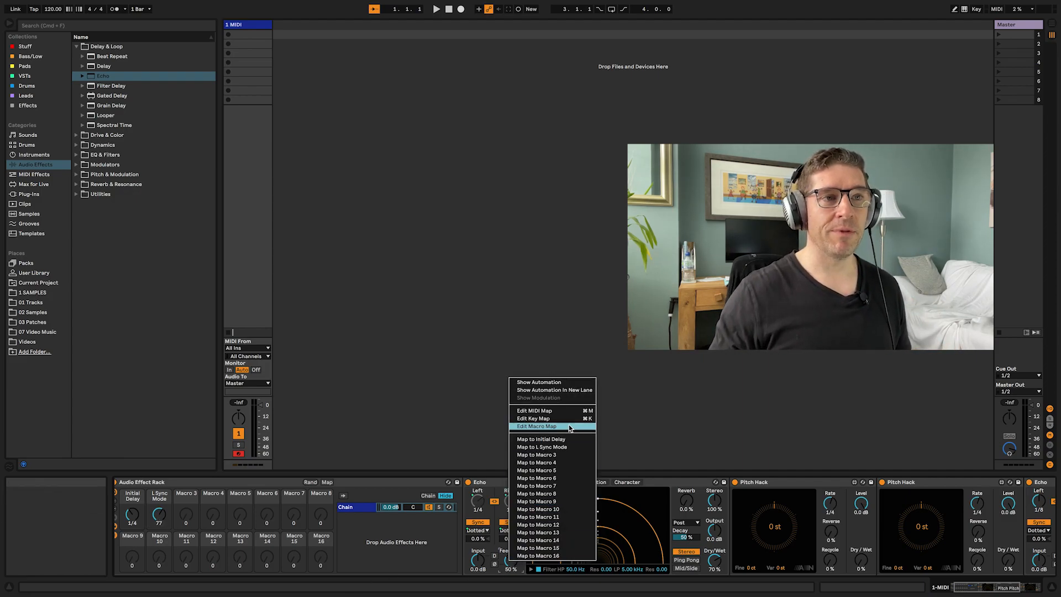
left_click(568, 454)
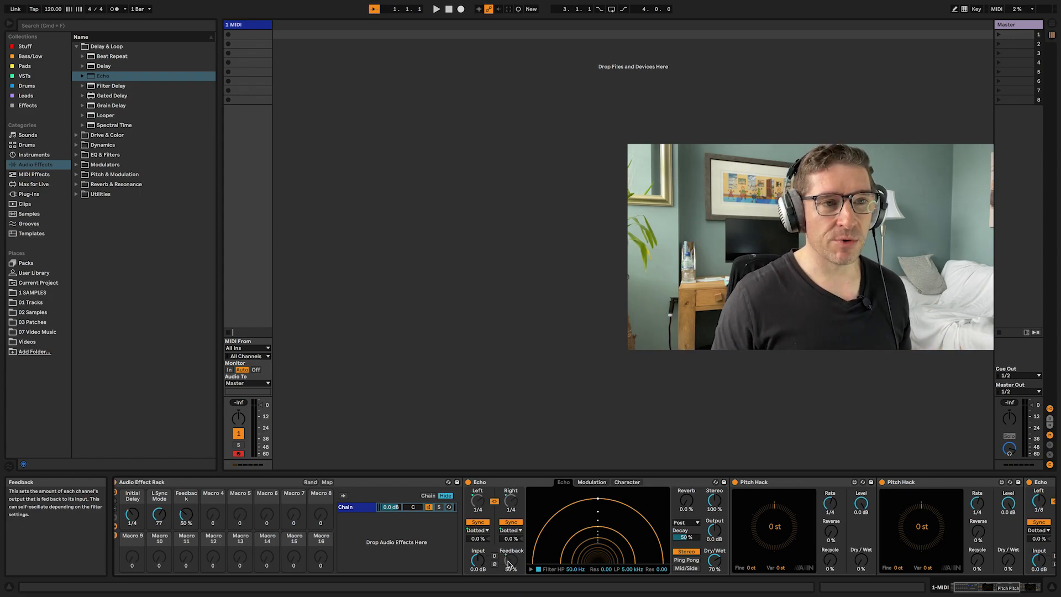
- Enable Wobble in the first Echo's Character settings and map the Wobble Amount to Macro 4
left_click(624, 483)
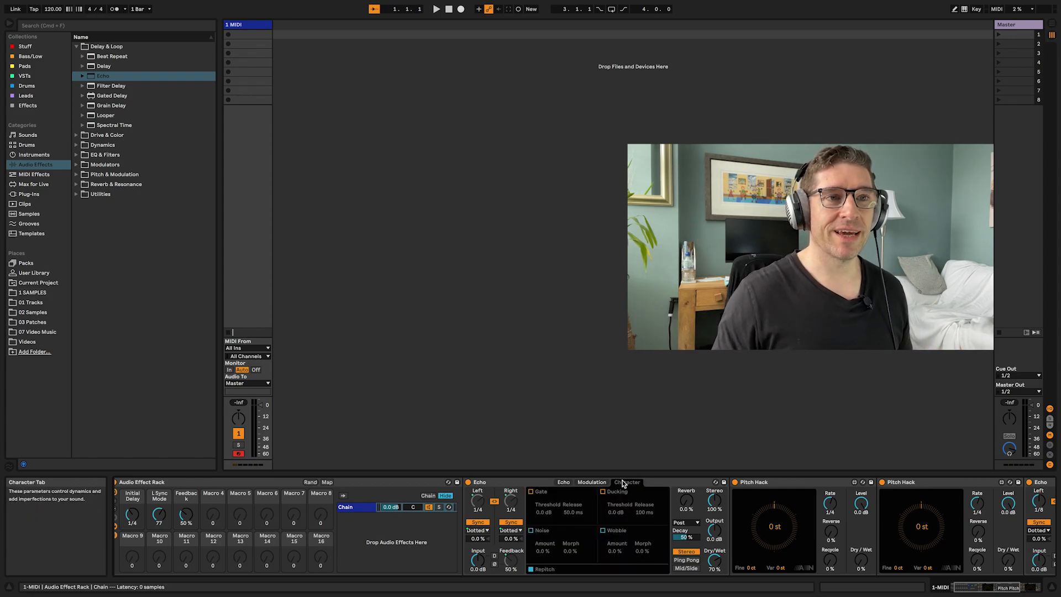
left_click(602, 530)
right_click(615, 550)
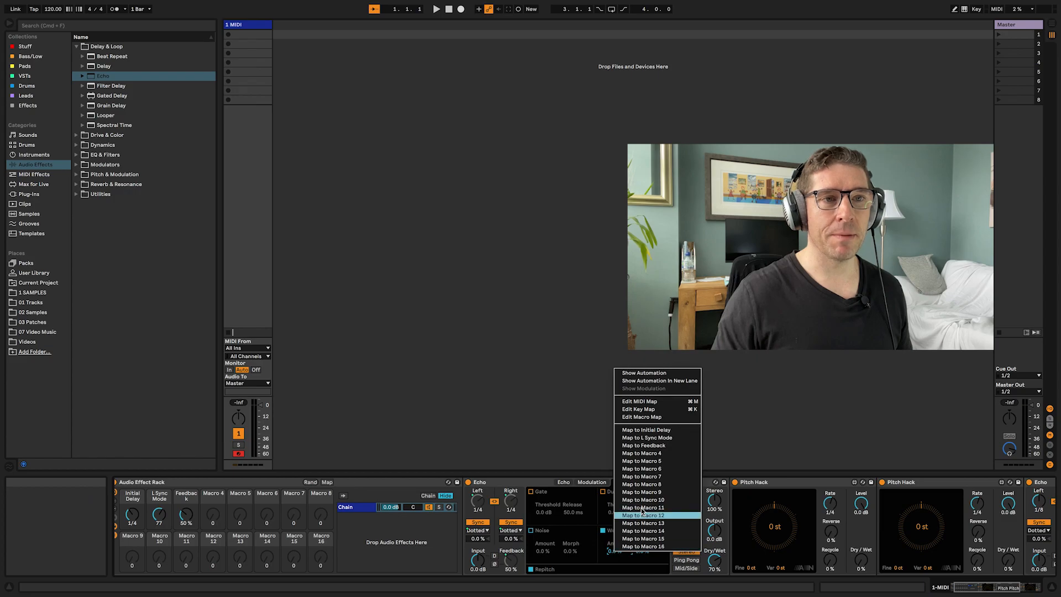
left_click(662, 454)
- Enable Wobble in the second Echo's Character settings and map its Amount to the shared Wobble Amt macro
scroll(600, 516, "right", 10)
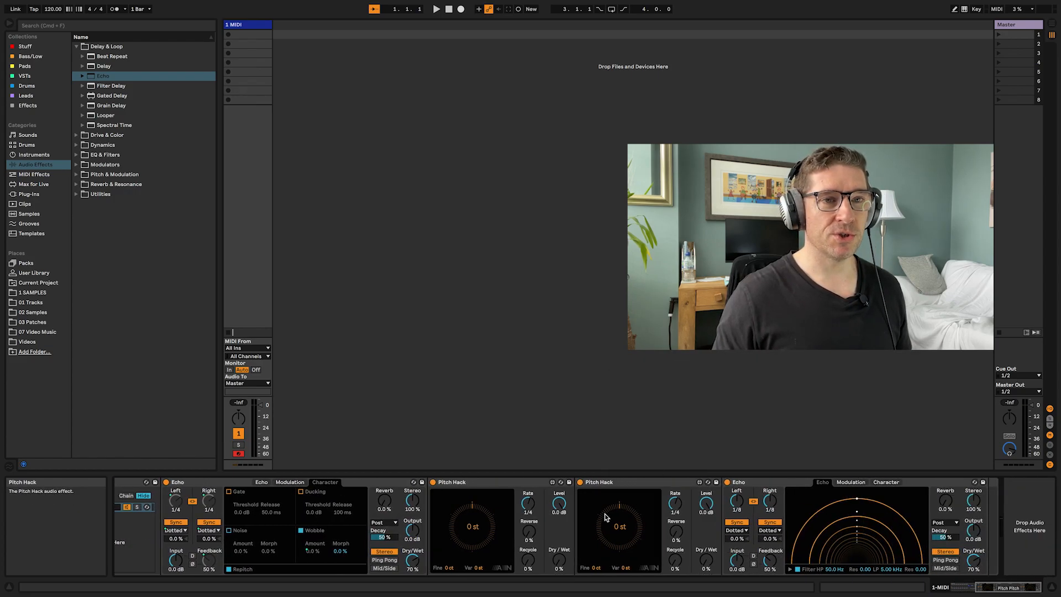
left_click(886, 483)
left_click(862, 530)
right_click(874, 552)
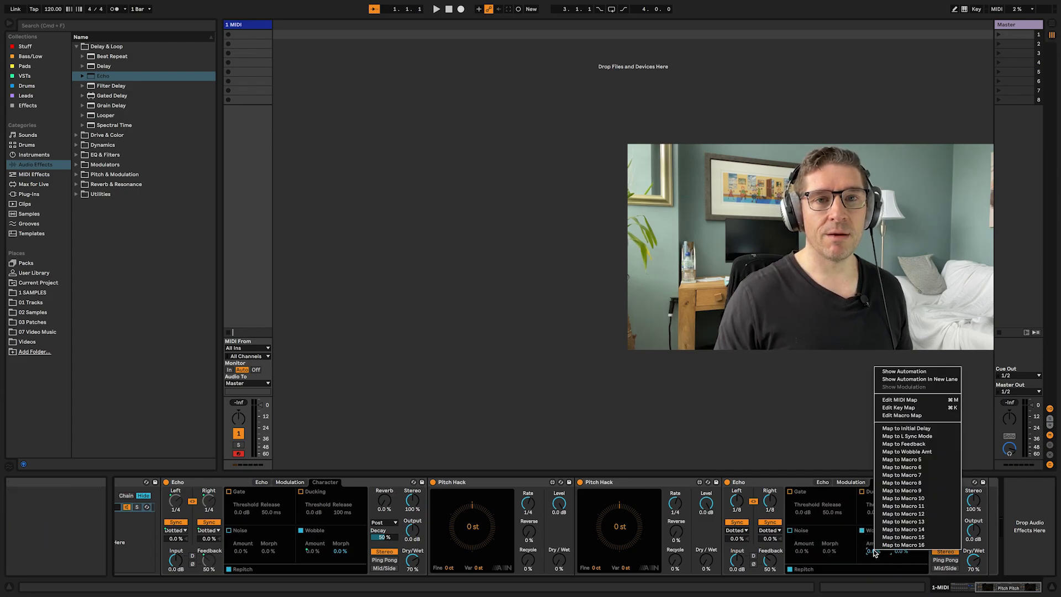
left_click(932, 467)
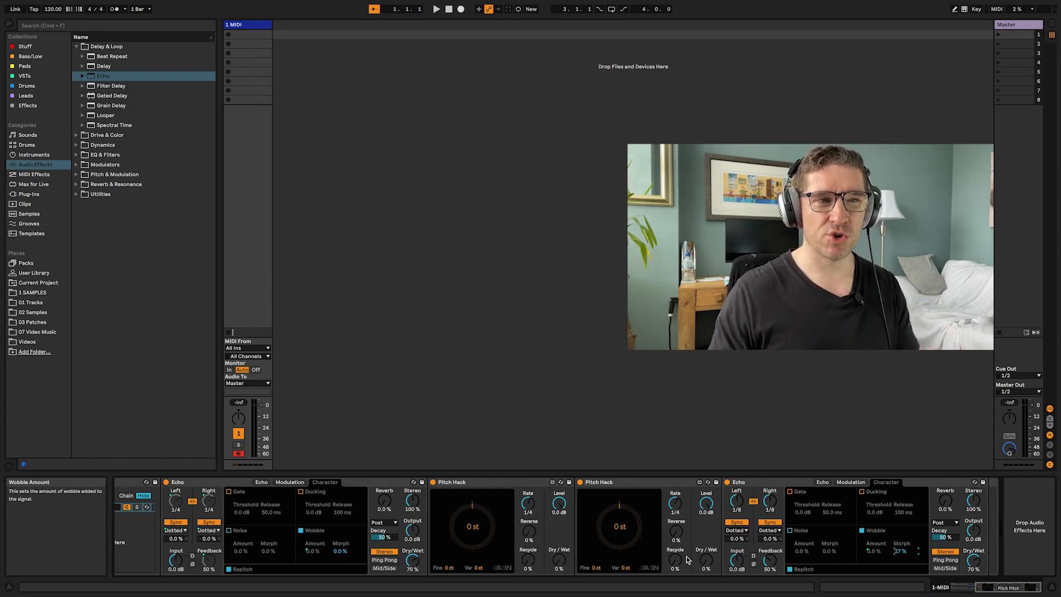
- Map the first Pitch Hack's semitone transposition interval to Macro 5
scroll(686, 556, "left", 6)
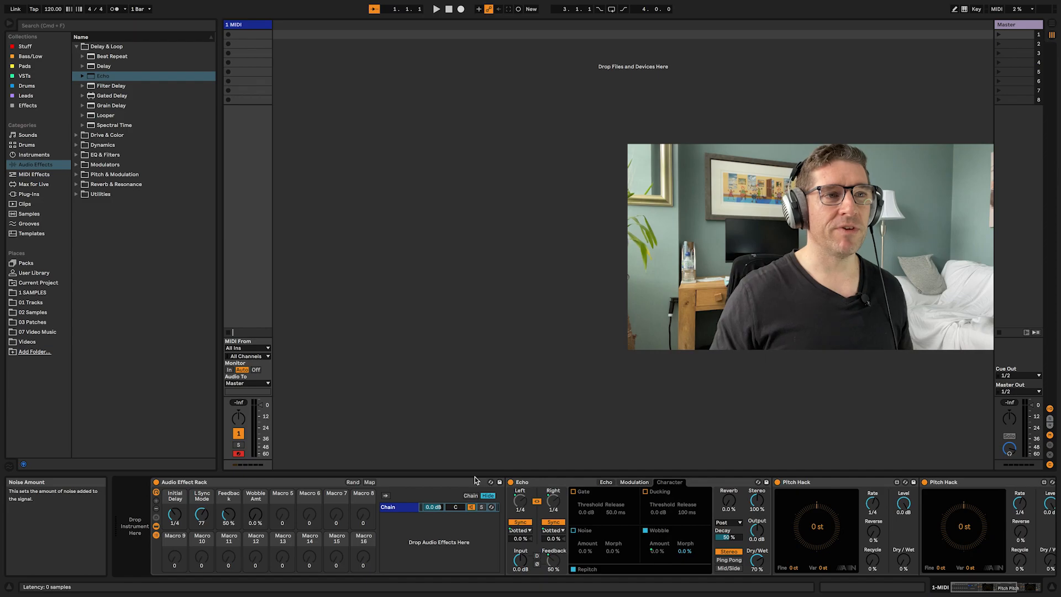
scroll(542, 514, "right", 2)
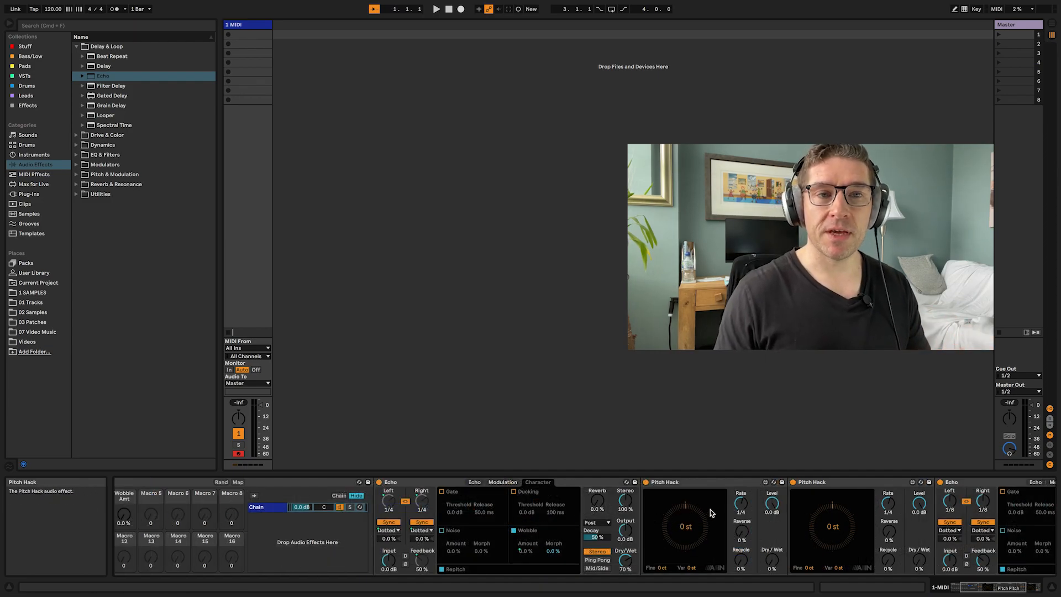
scroll(711, 509, "right", 1)
right_click(690, 506)
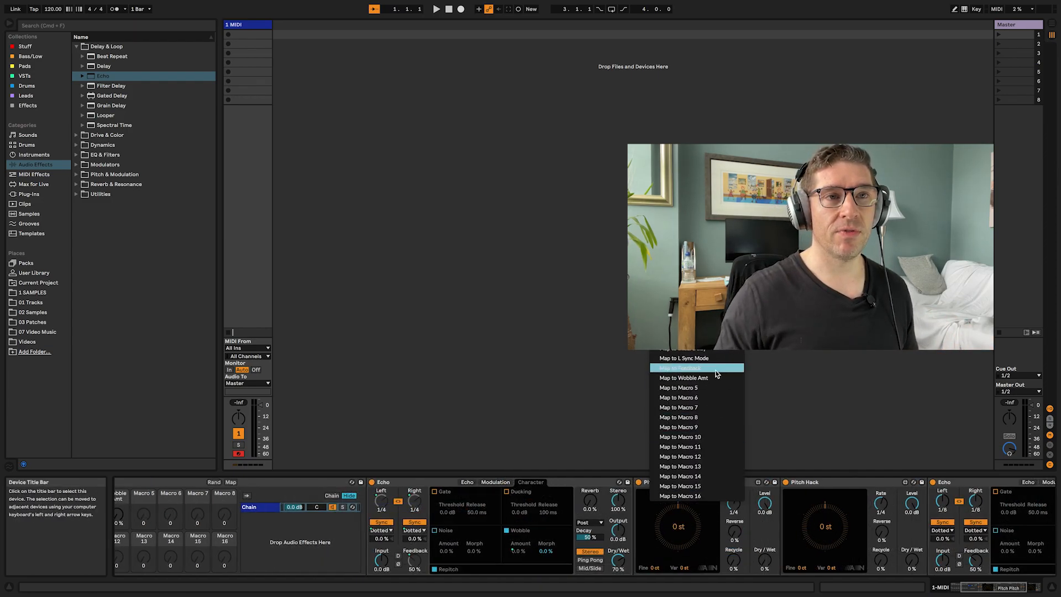
left_click(711, 389)
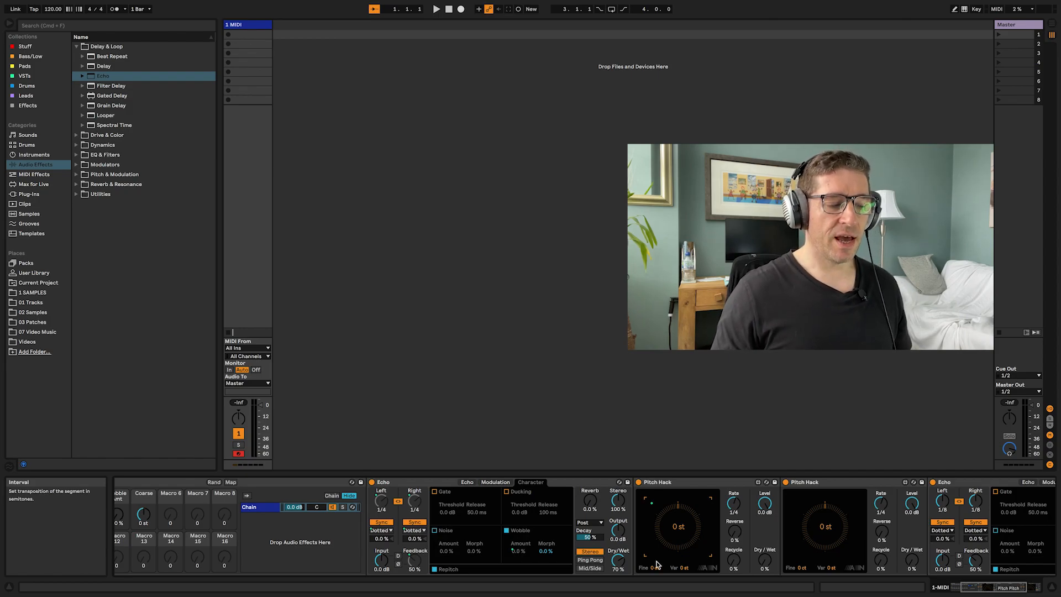
- Map the first Pitch Hack's Reverse amount to Macro 6
scroll(630, 558, "right", 3)
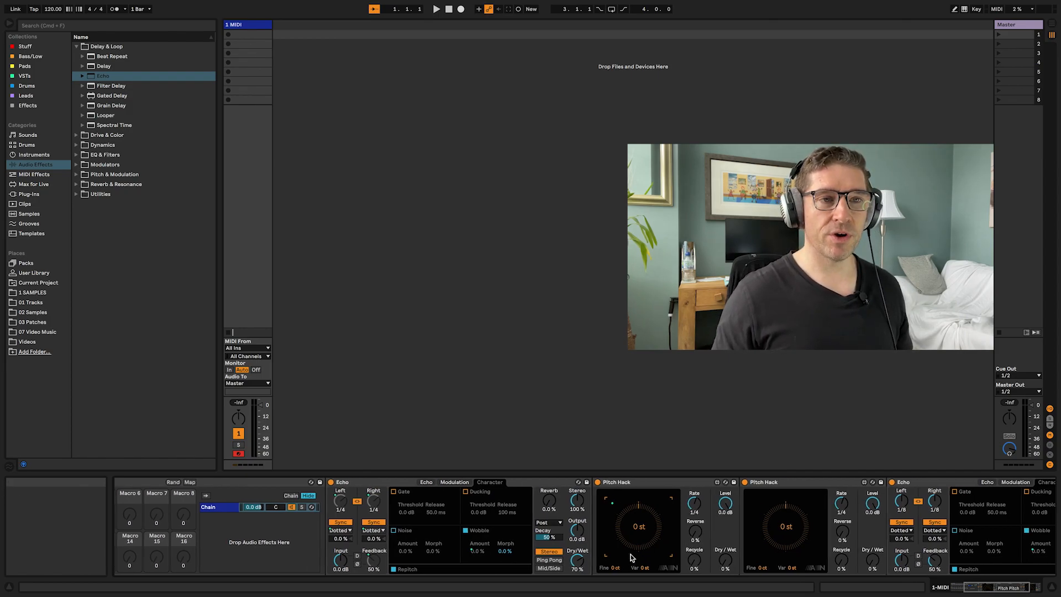
right_click(693, 535)
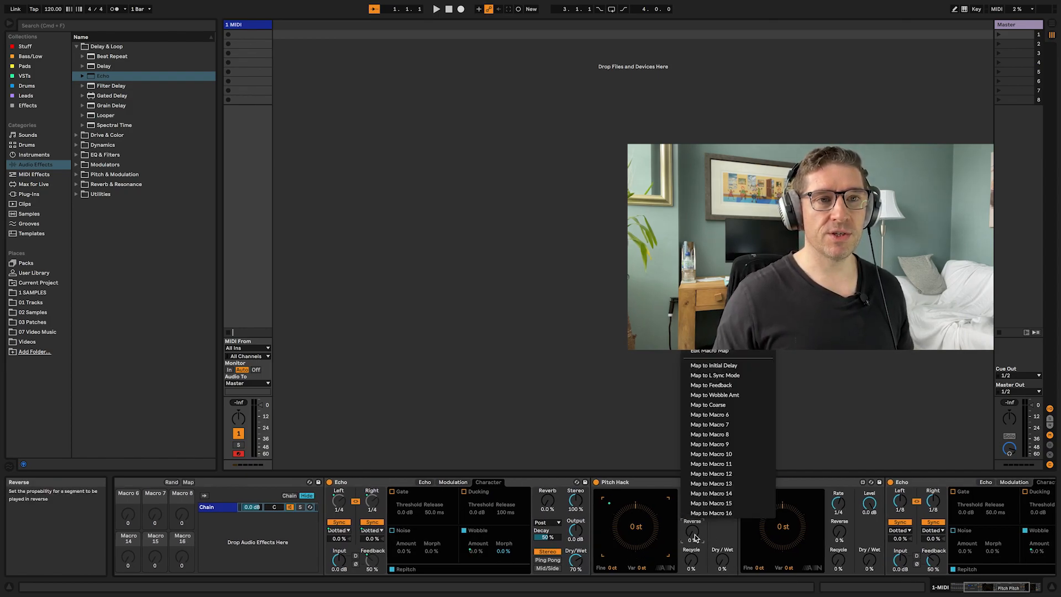
left_click(742, 415)
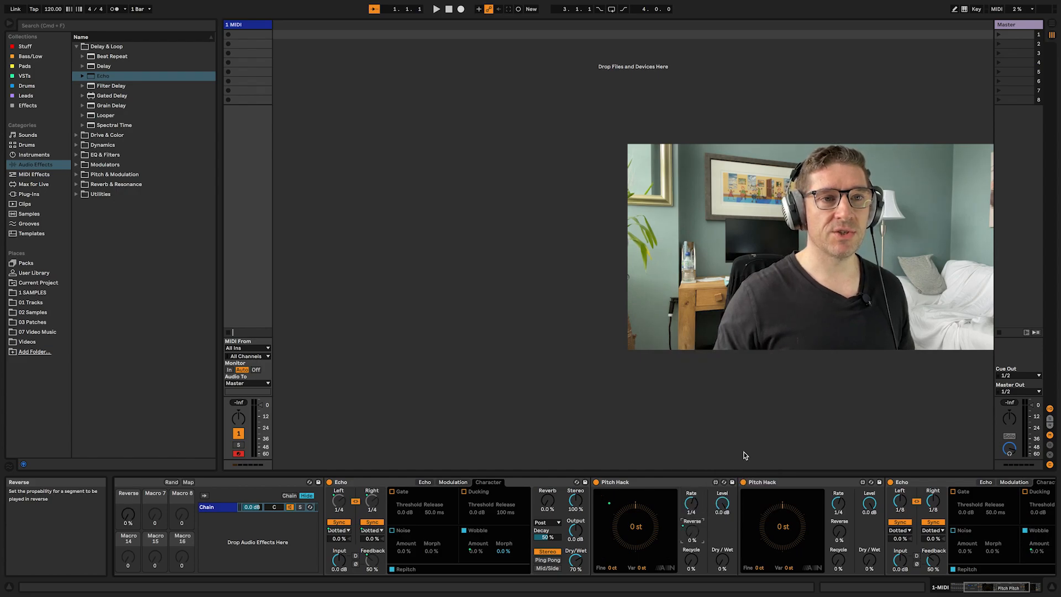
- Map the second Pitch Hack's Reverse to the shared Reverse macro and the first Pitch Hack's Recycle to Macro 7
right_click(840, 534)
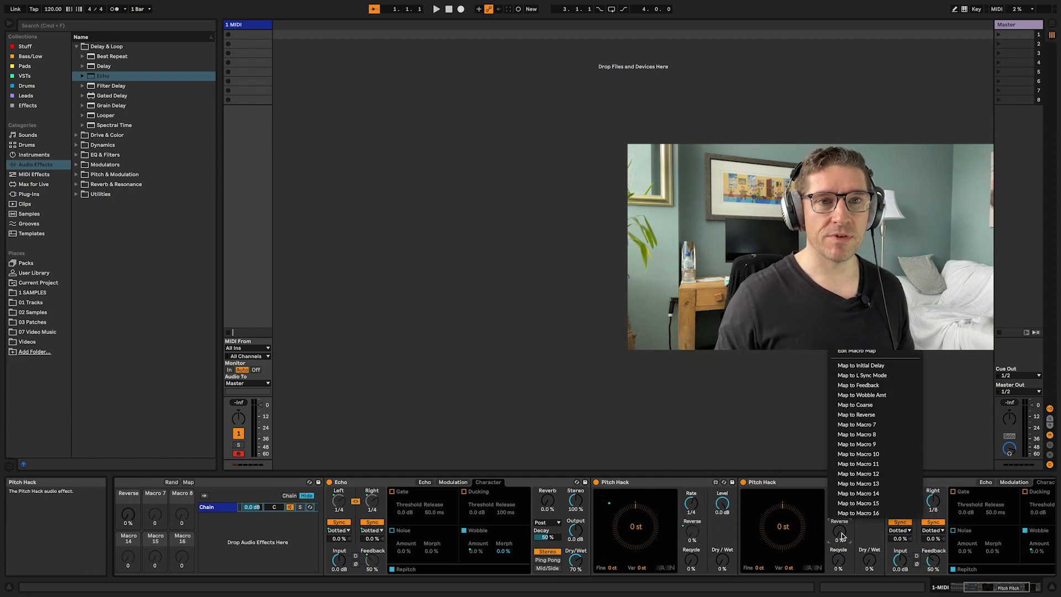
left_click(871, 414)
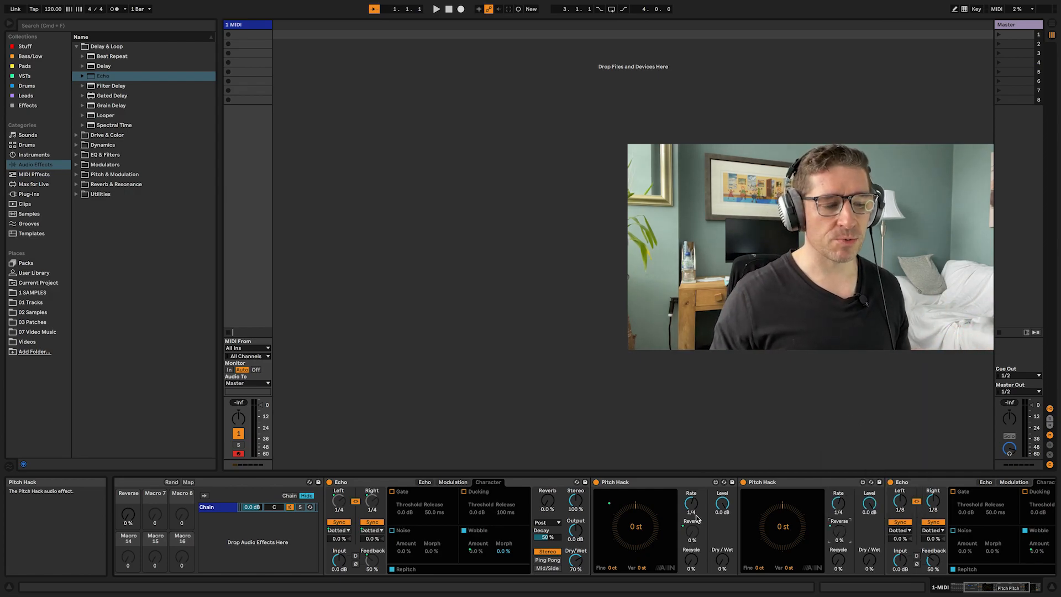
right_click(689, 563)
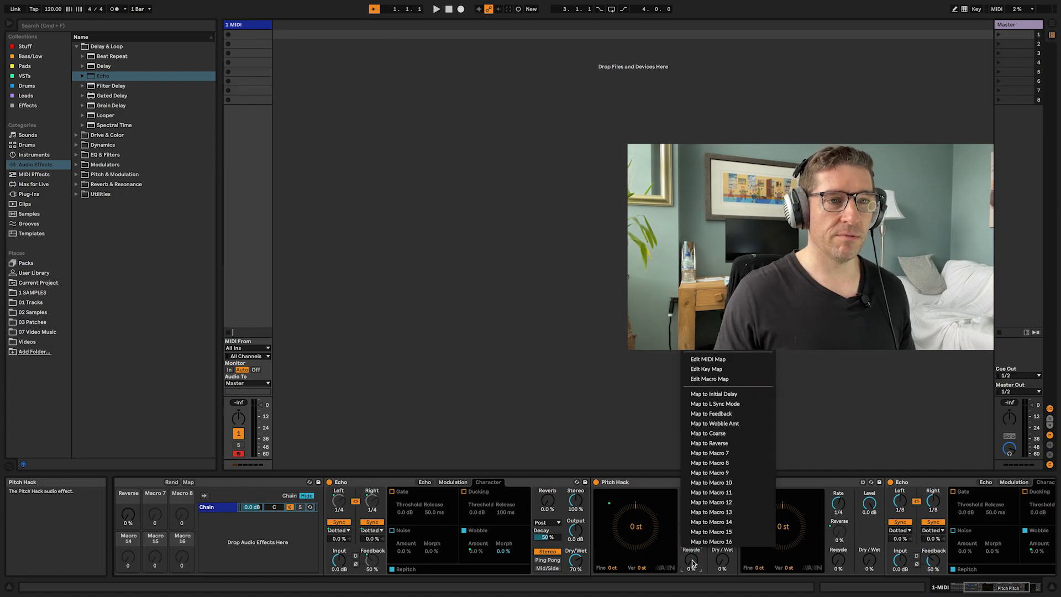
left_click(743, 452)
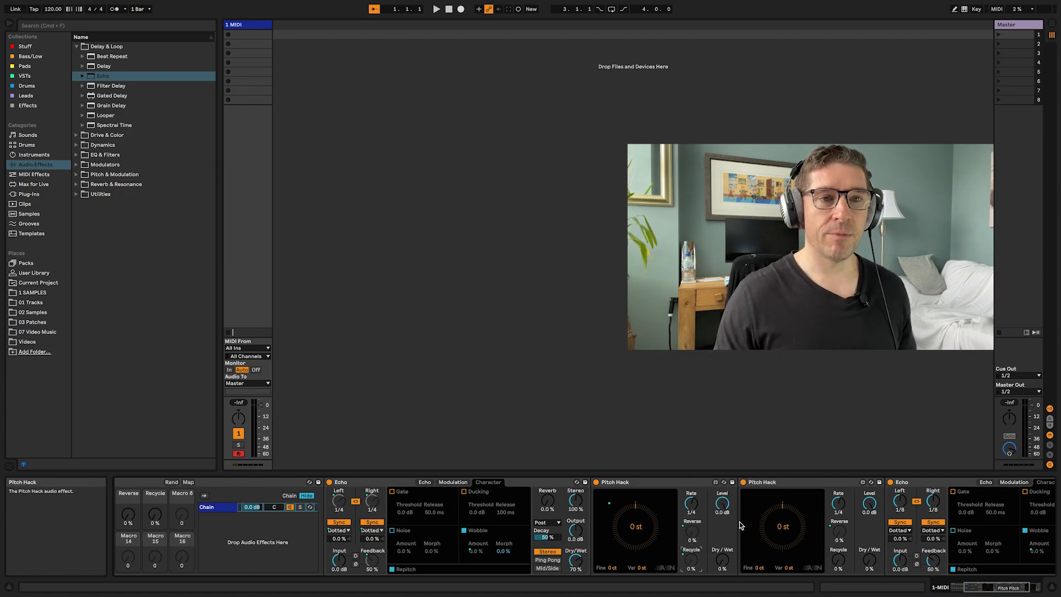
- Map the second Pitch Hack's semitone transposition interval to Macro 8 and its Rate to Macro 9
scroll(742, 522, "right", 5)
right_click(684, 511)
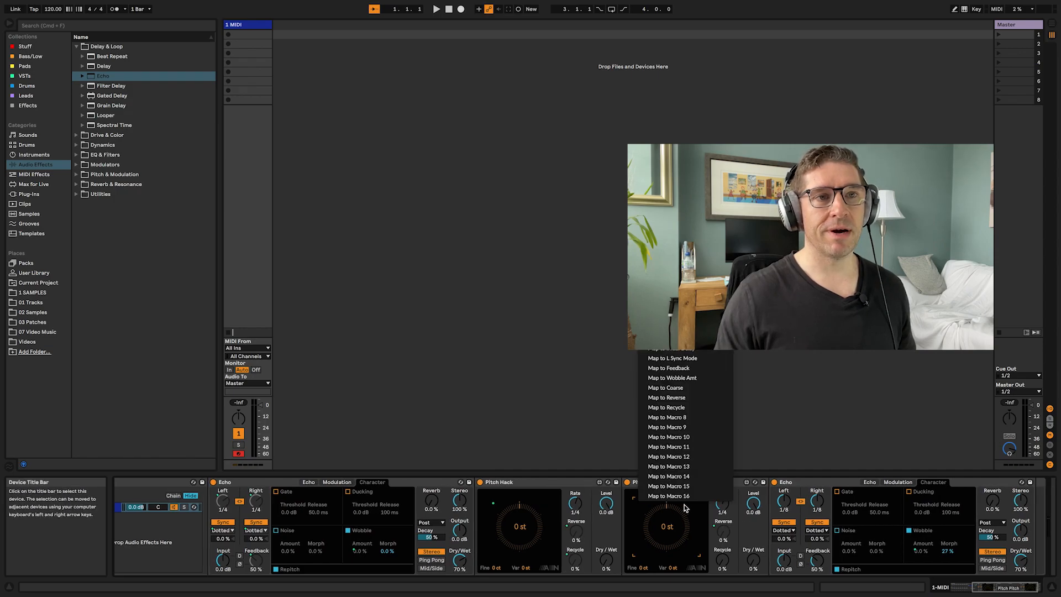
left_click(700, 421)
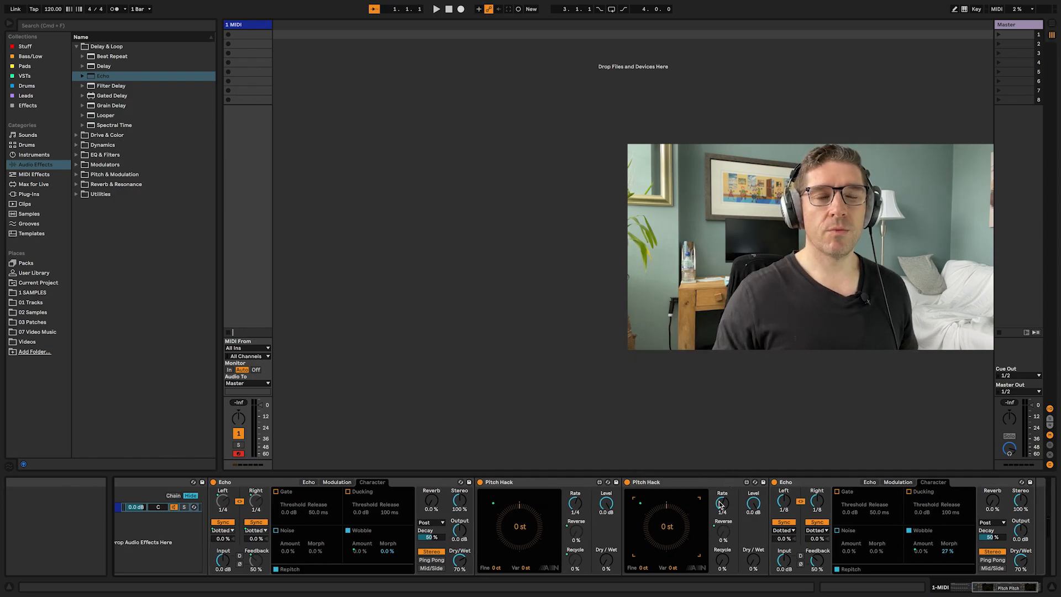
right_click(719, 503)
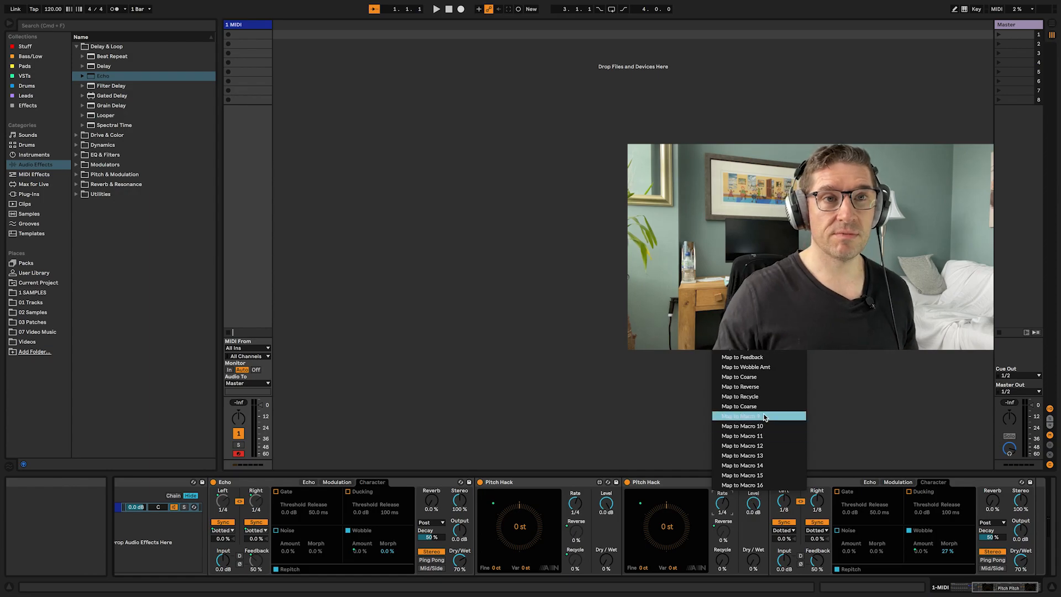
left_click(758, 416)
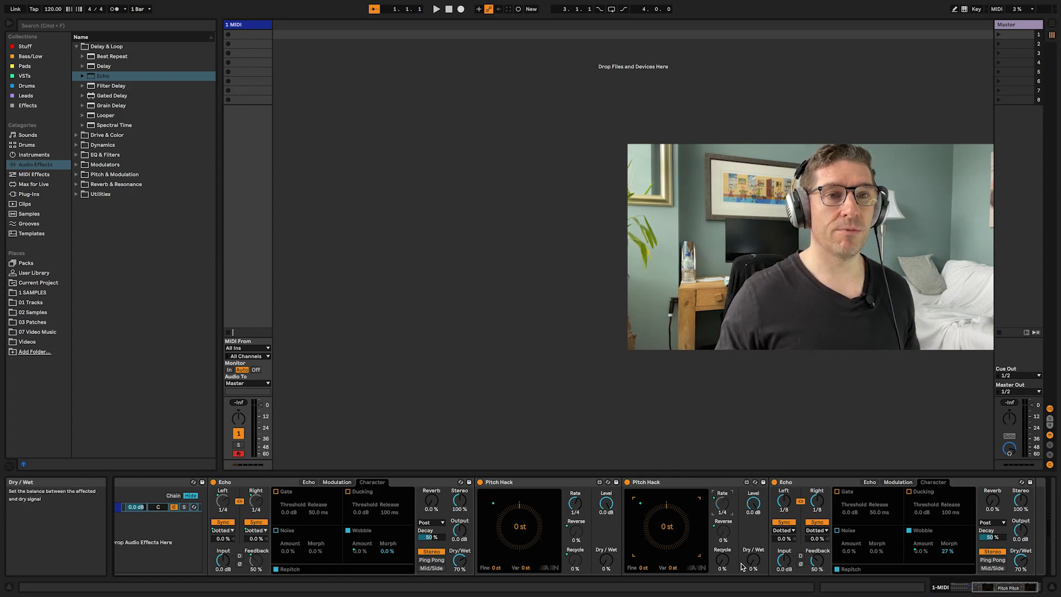
- Map the second Pitch Hack's Recycle amount to Macro 10
right_click(722, 562)
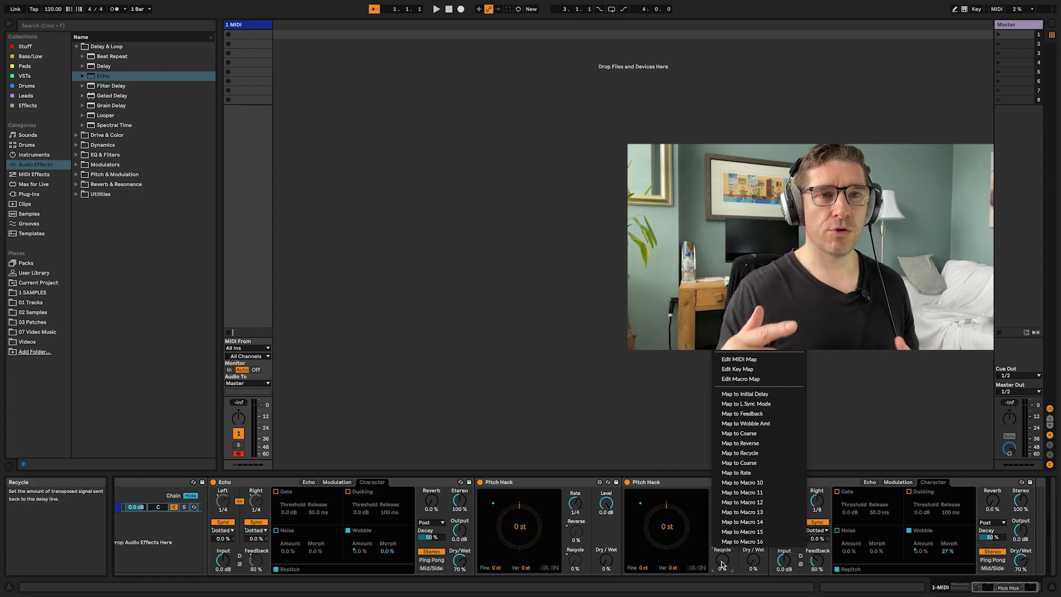
left_click(743, 483)
right_click(751, 560)
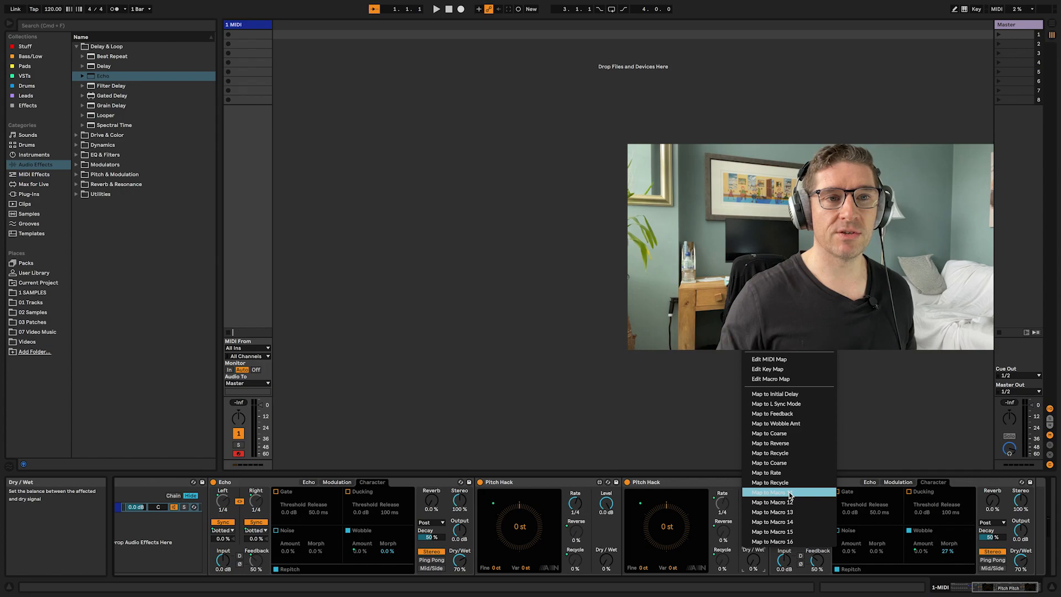
left_click(730, 549)
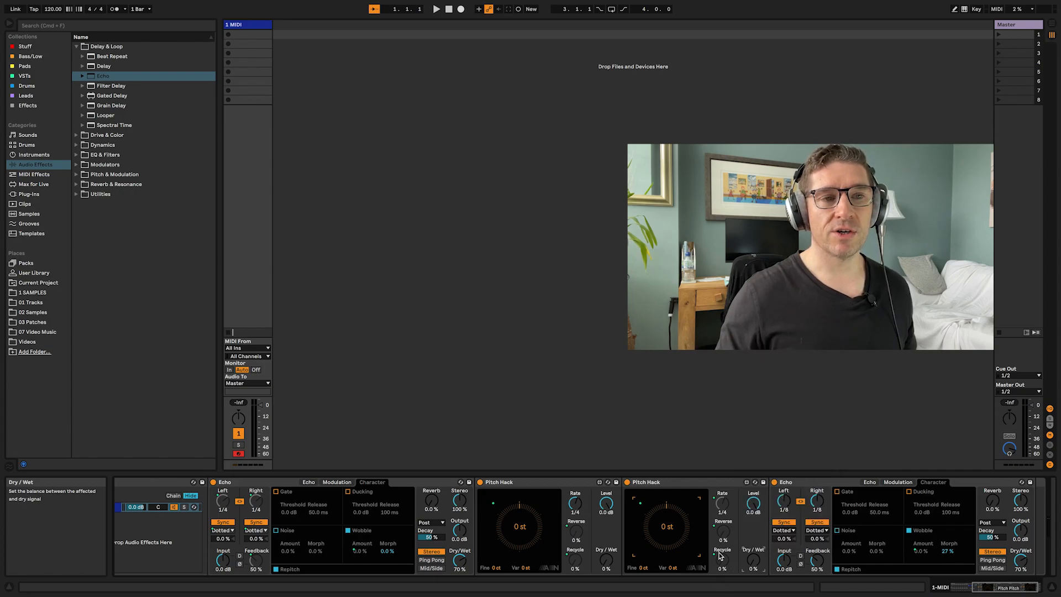
- Map the second Pitch Hack's interval Variation to Macro 11 and its Dry/Wet to Macro 12
right_click(673, 571)
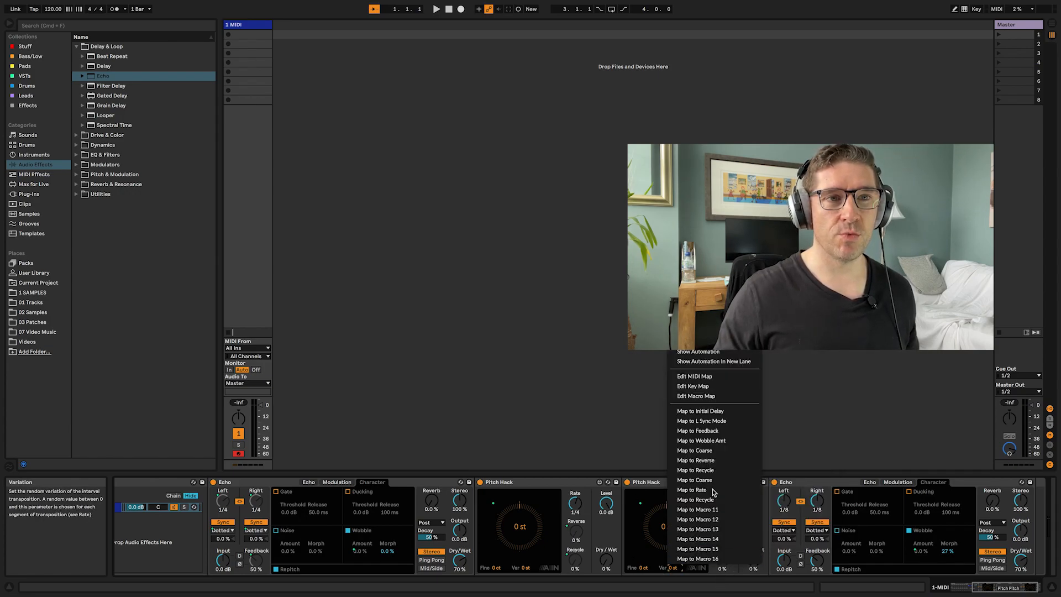
left_click(713, 509)
right_click(754, 563)
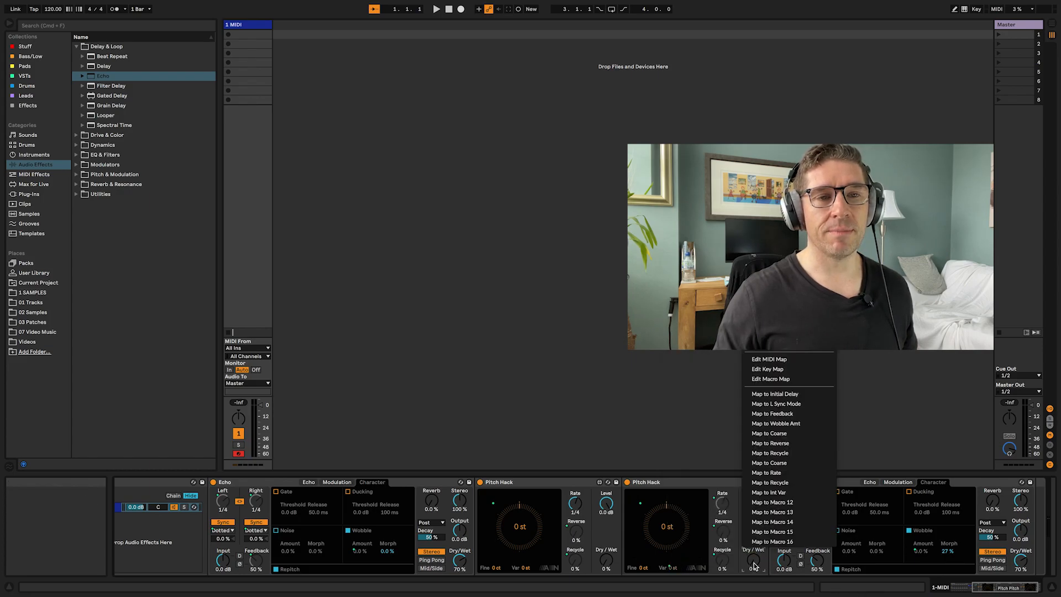
left_click(807, 501)
- Show the second Echo's main display and map its Feedback to Macro 13 and Dry/Wet to Macro 14
scroll(807, 525, "right", 2)
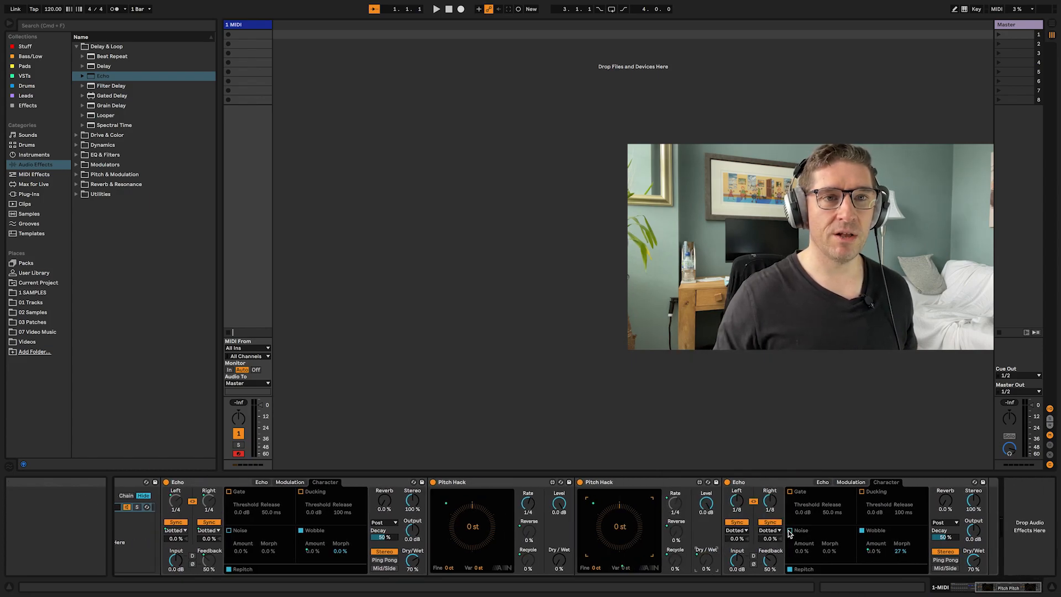
left_click(822, 482)
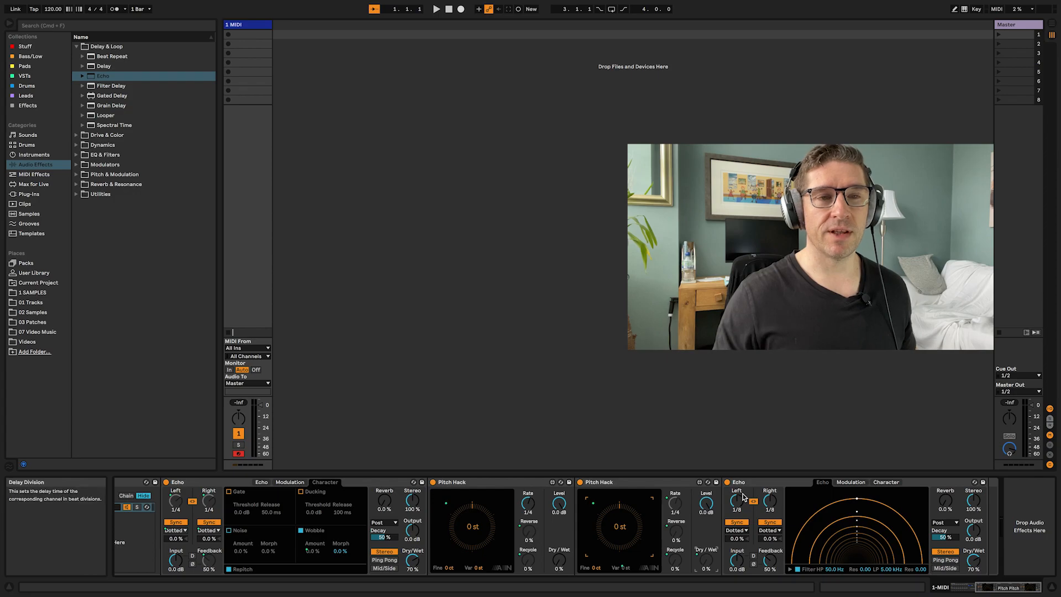
right_click(769, 563)
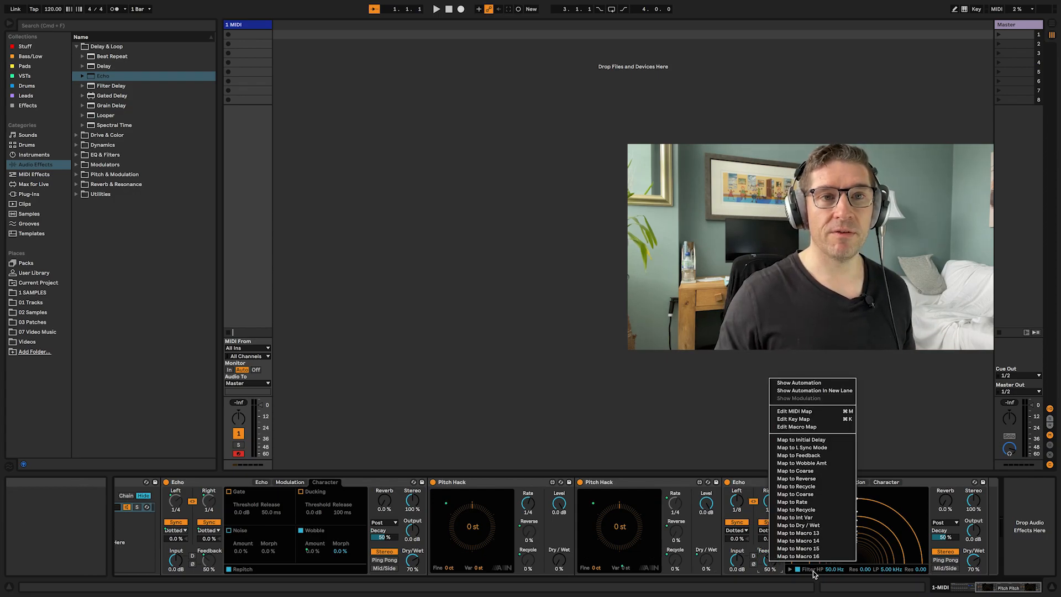
left_click(824, 532)
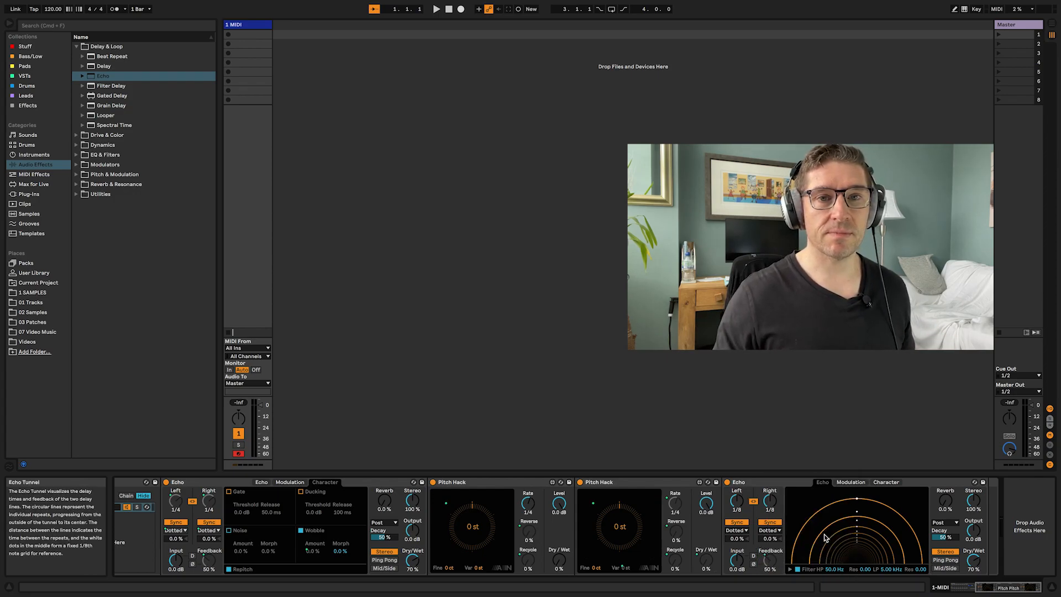
right_click(974, 561)
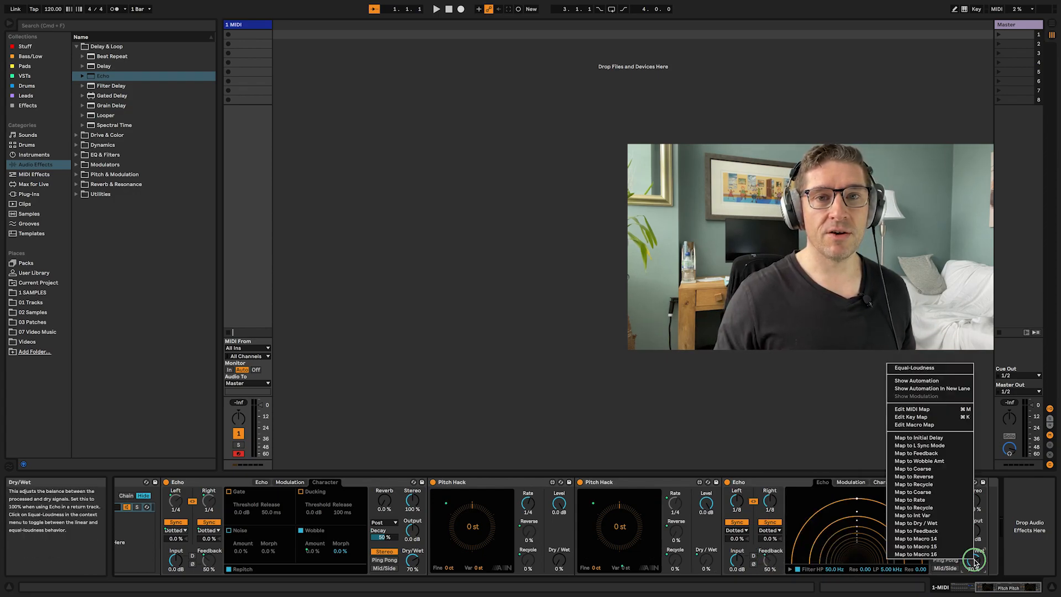
left_click(942, 540)
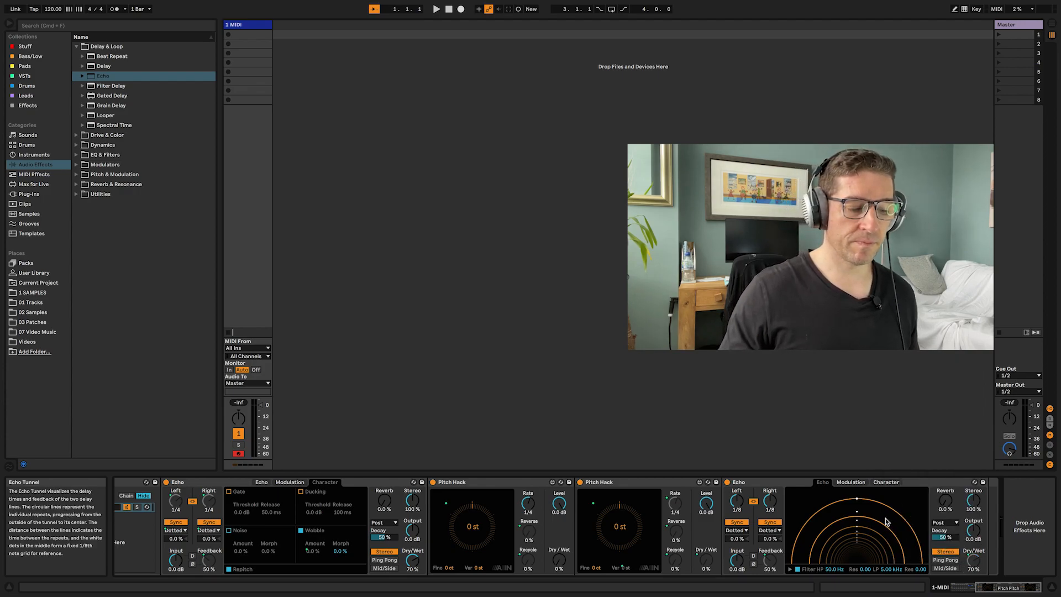
- Map the rack chain's panorama to Macro 15
scroll(534, 547, "left", 6)
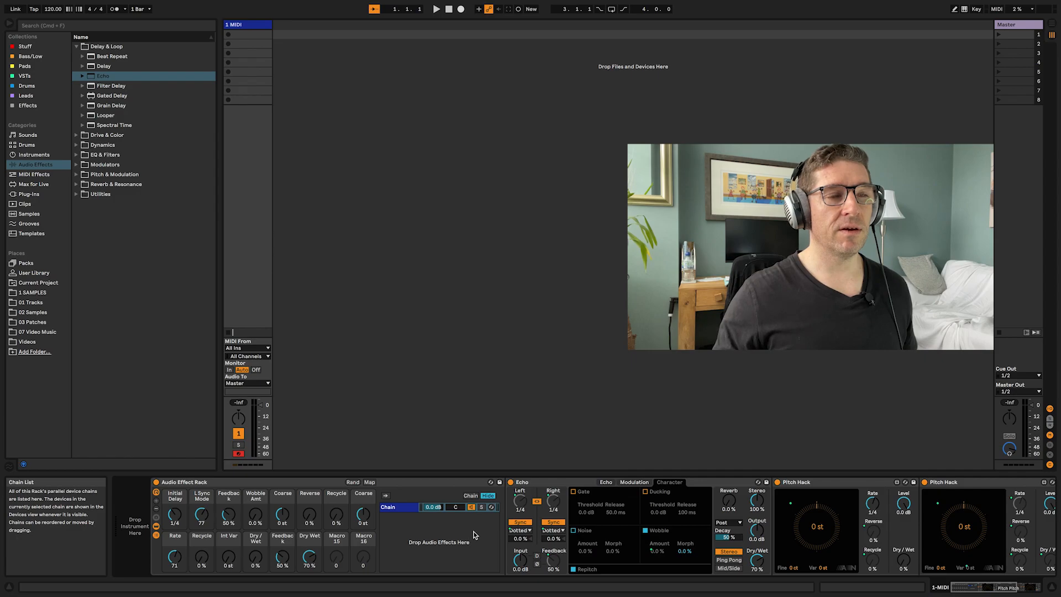
left_click(460, 509)
right_click(459, 509)
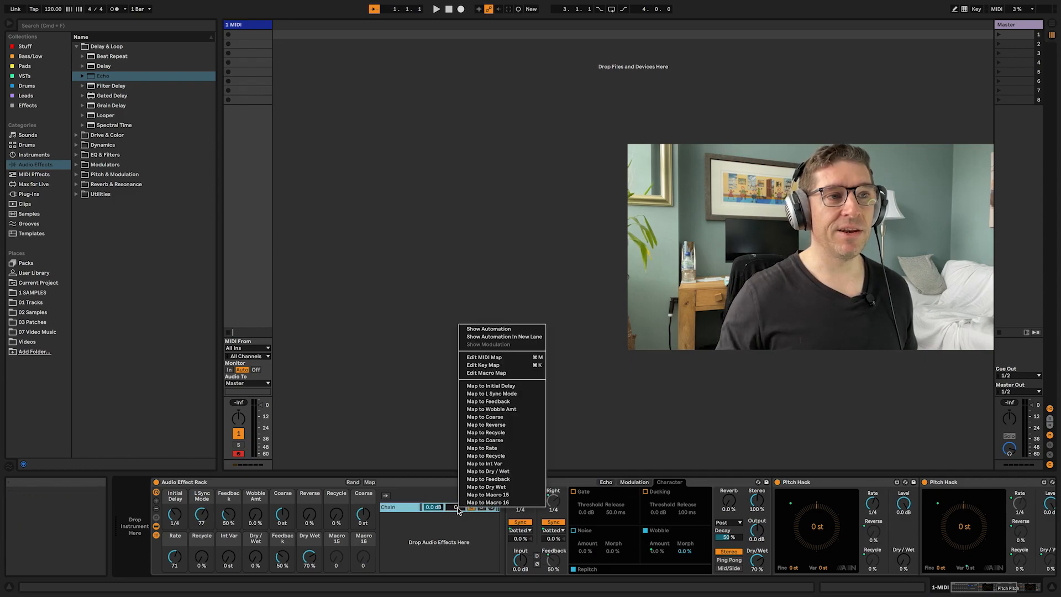
left_click(493, 499)
- Show the Chain Select Editor, map the chain selector to Macro 16, and hide the editor again
left_click(470, 496)
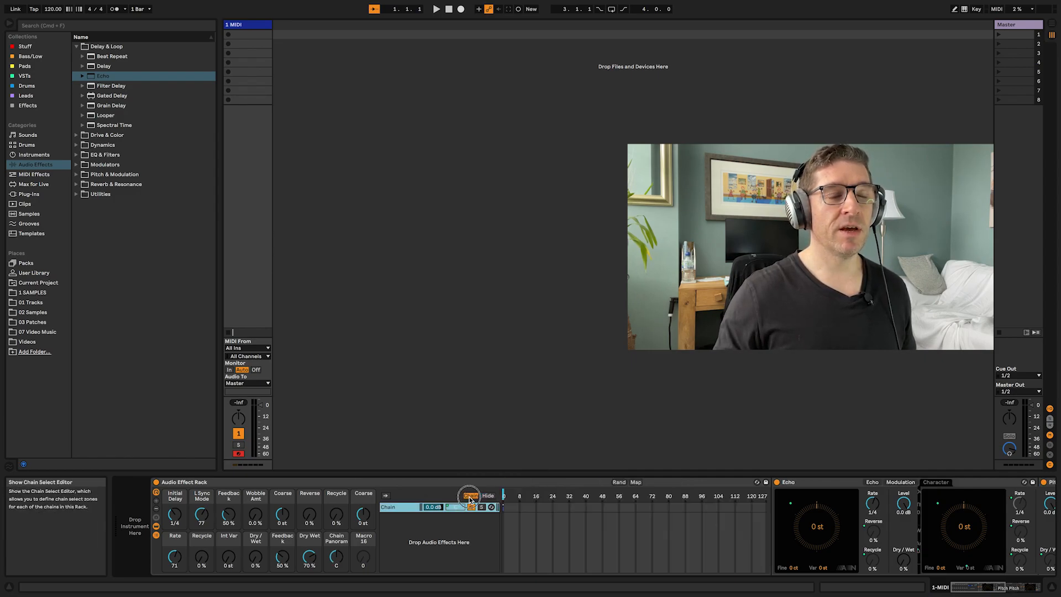
right_click(505, 500)
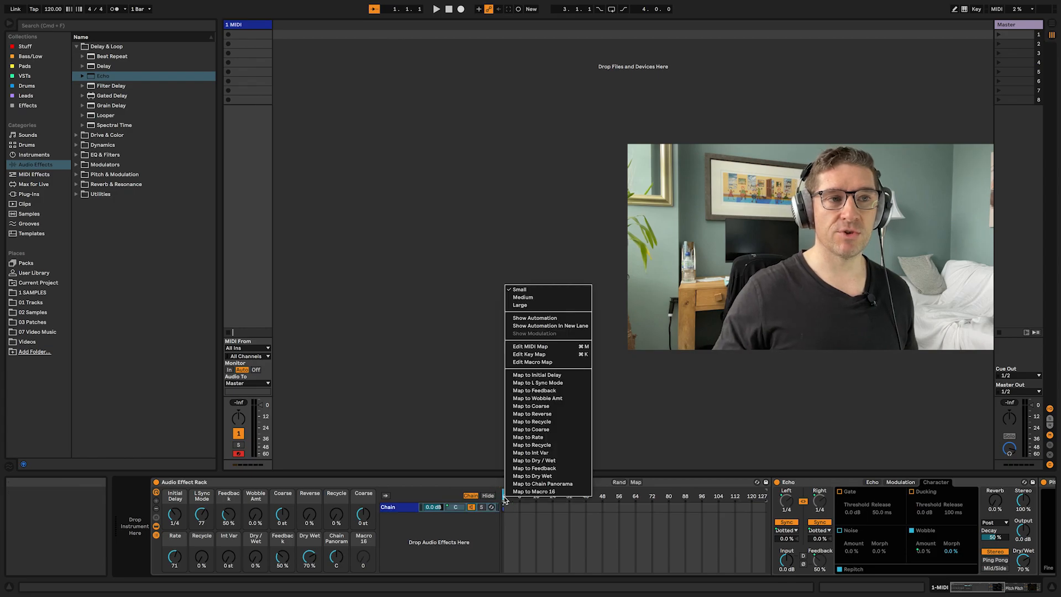
left_click(527, 492)
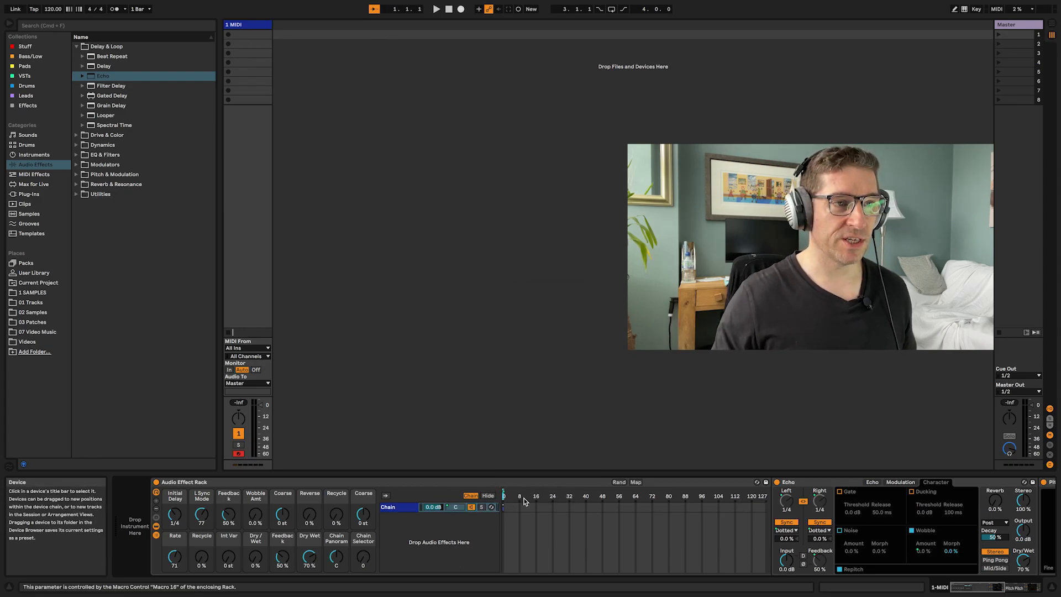
left_click(489, 497)
- Enter the rack's macro mapping mode and limit the first Coarse interval mapping to a range of -12 to 12 st
left_click(369, 481)
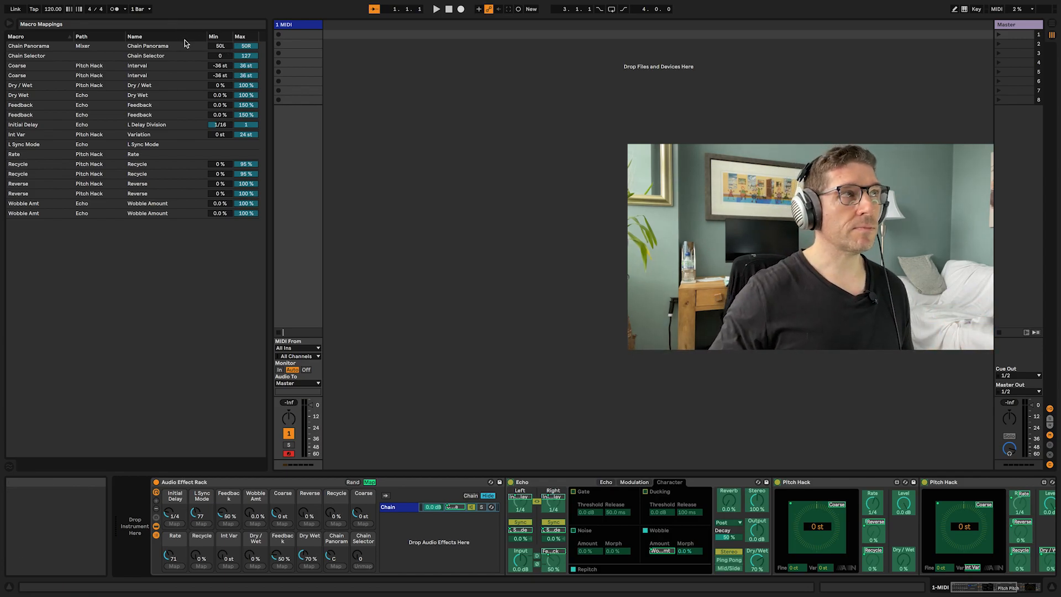
left_click(218, 69)
type("-12")
key("Return")
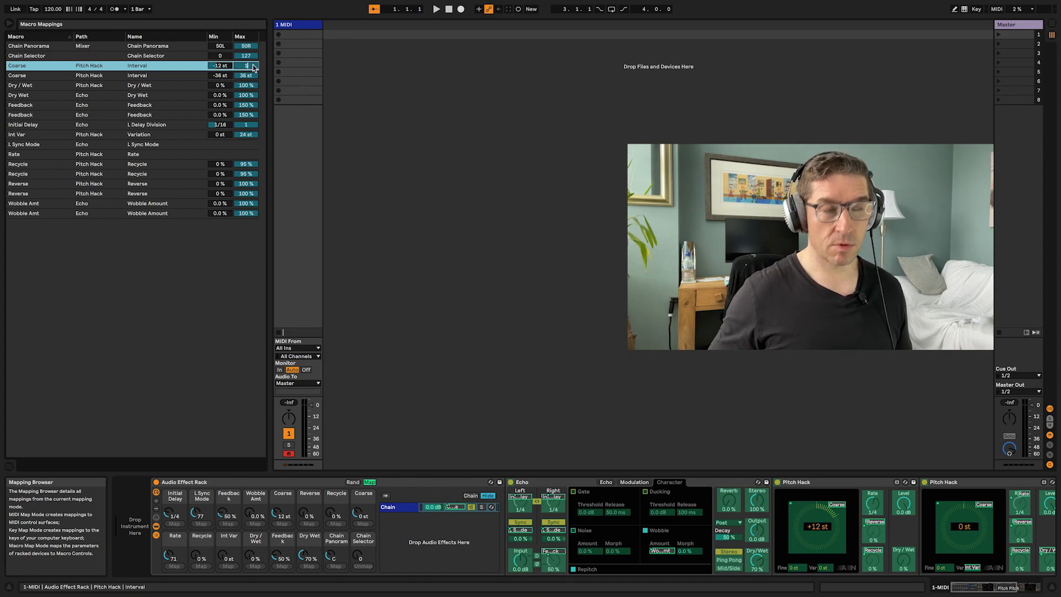
key("Return")
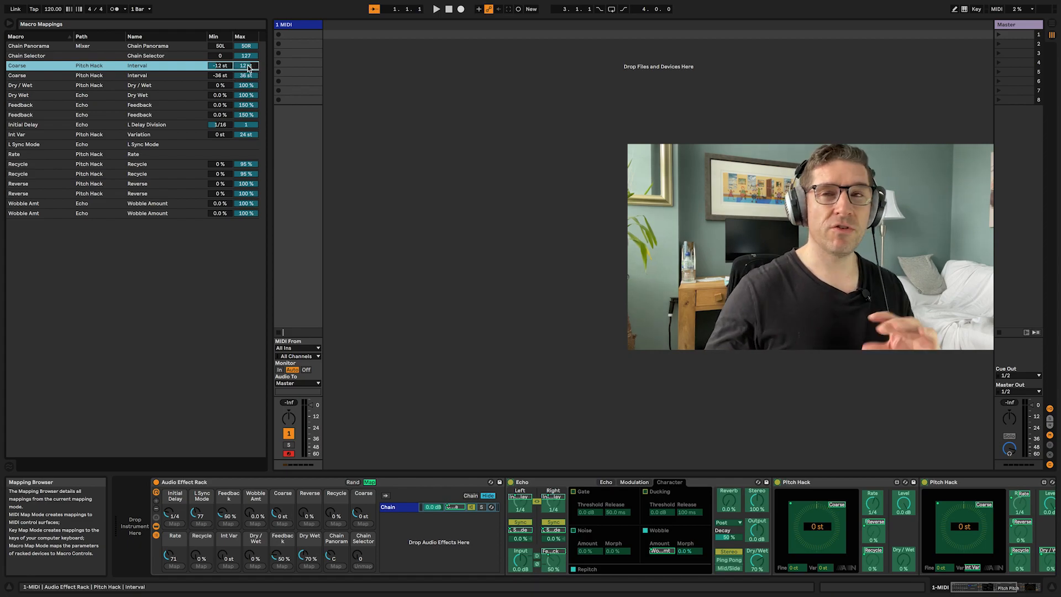
- Limit the second Coarse interval mapping to a range of -12 to 12 st
left_click(219, 76)
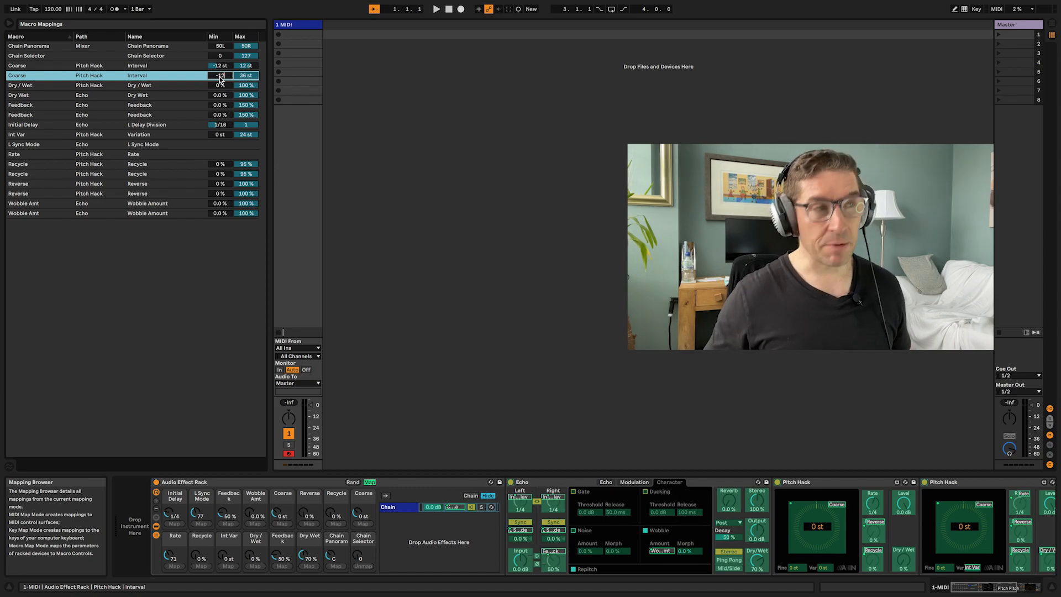
key("Return")
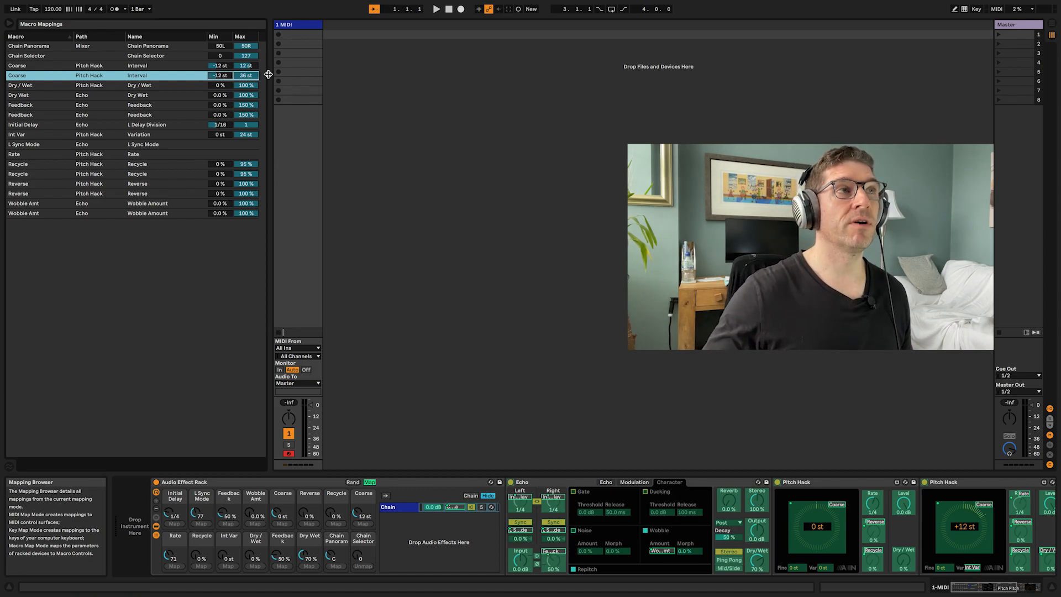
left_click(246, 75)
type("12")
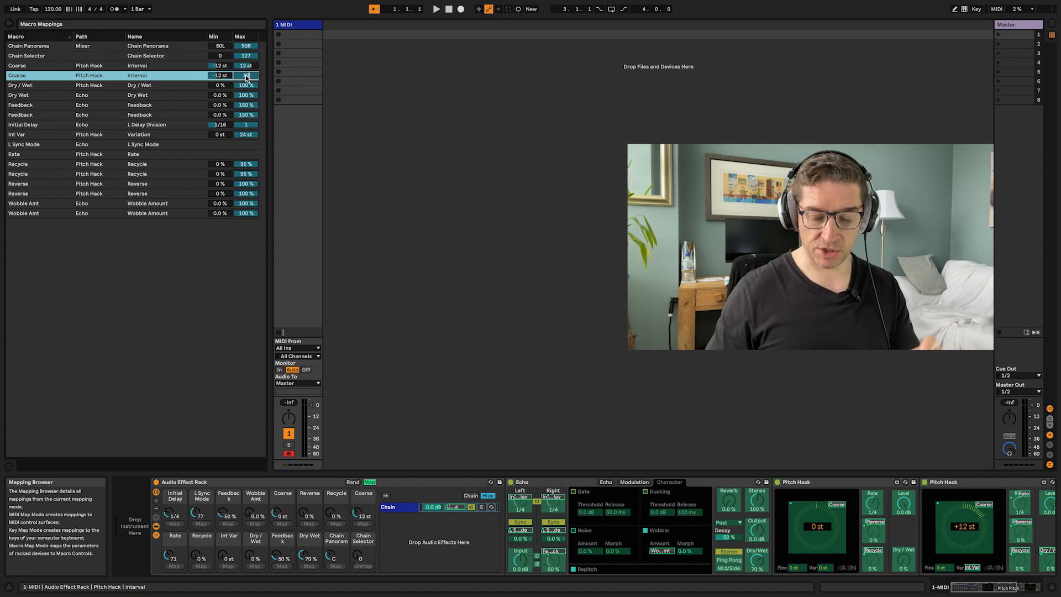
key("Return")
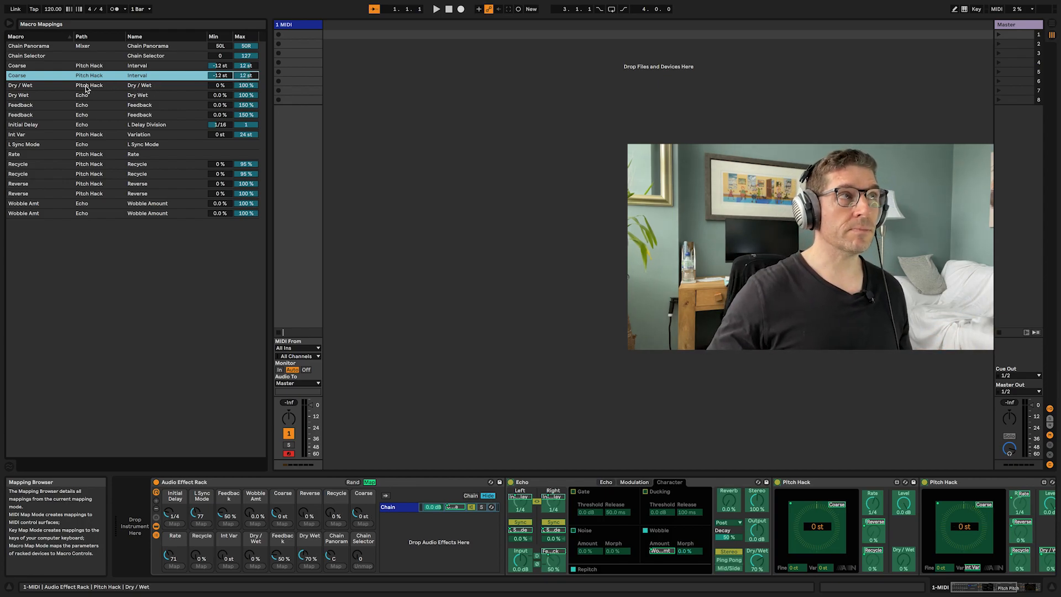
- Set the maximum of the Pitch Hack's Dry / Wet mapping to 50 %
left_click(224, 86)
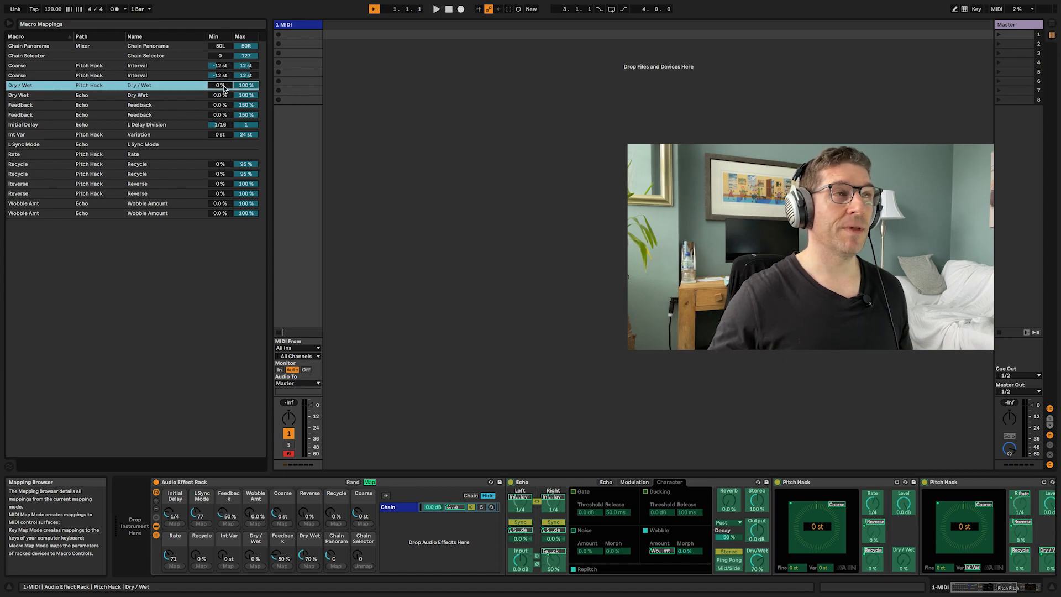
left_click(244, 86)
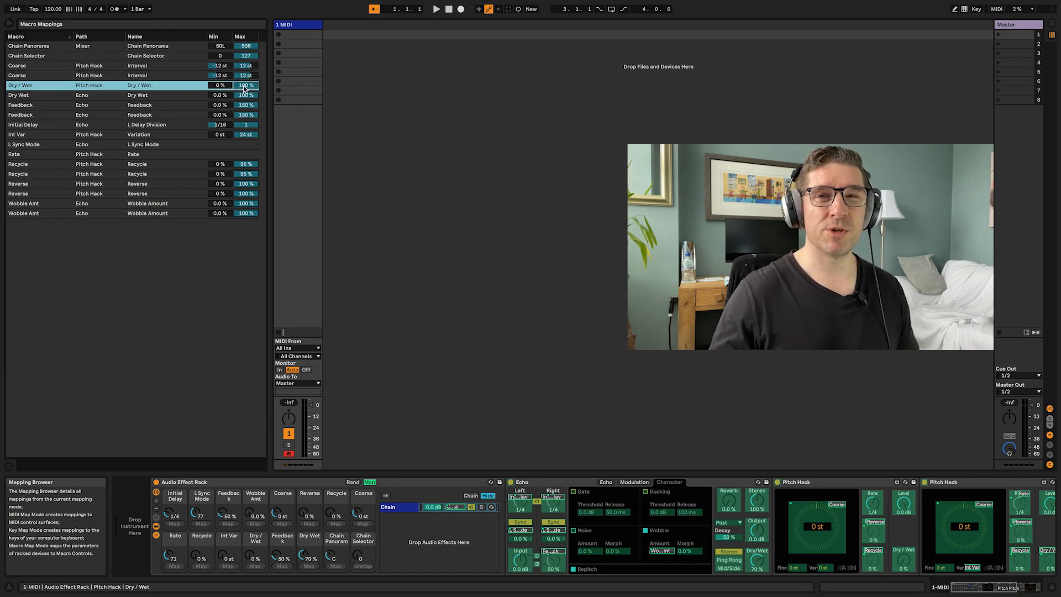
key("Return")
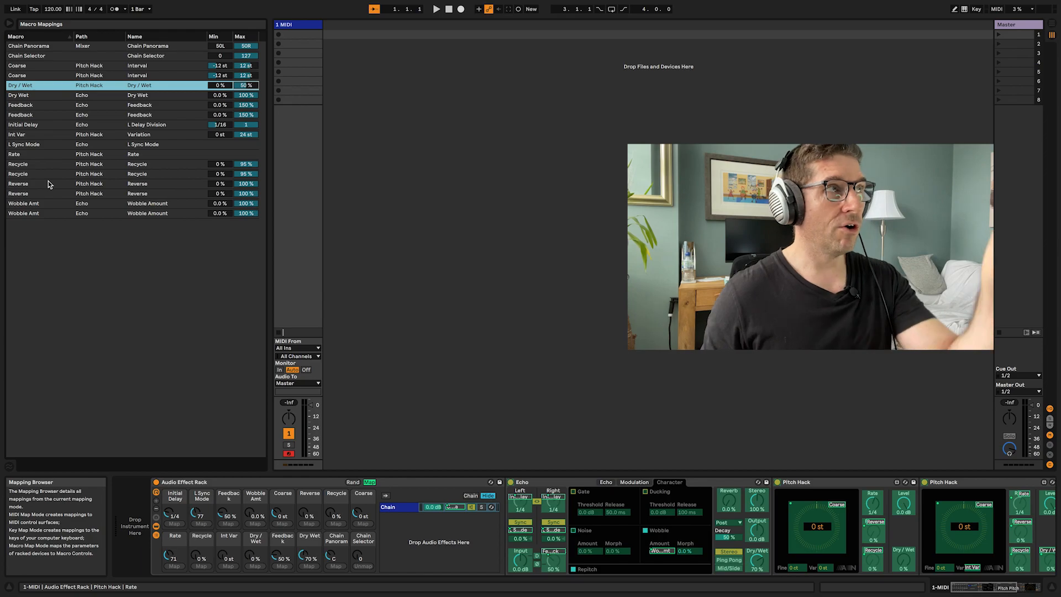
- Set the maximum of the Echo's Dry Wet macro mapping to 50 %
left_click(192, 99)
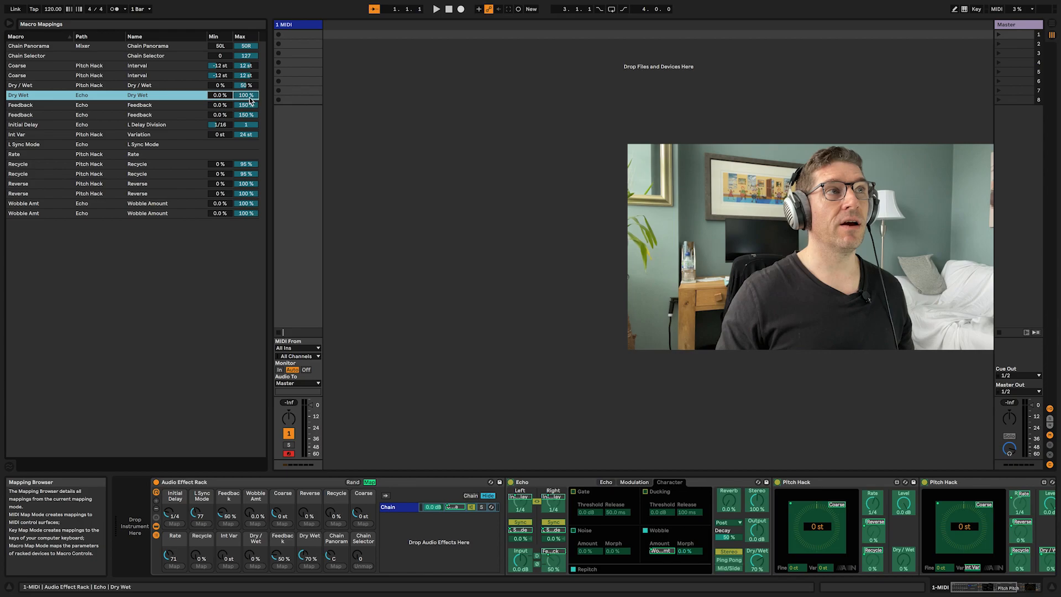
type("50")
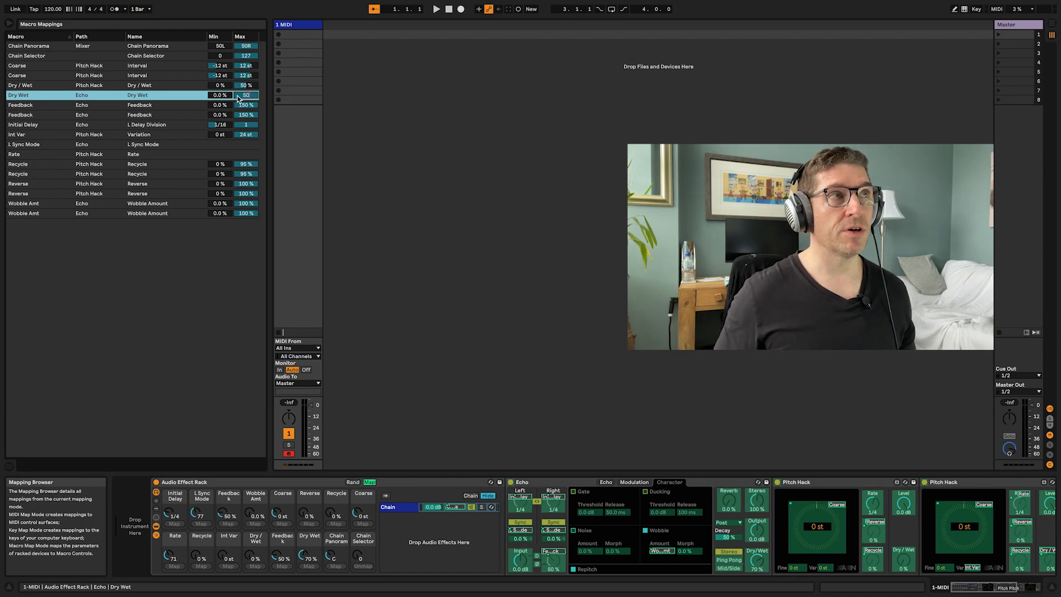
key("Return")
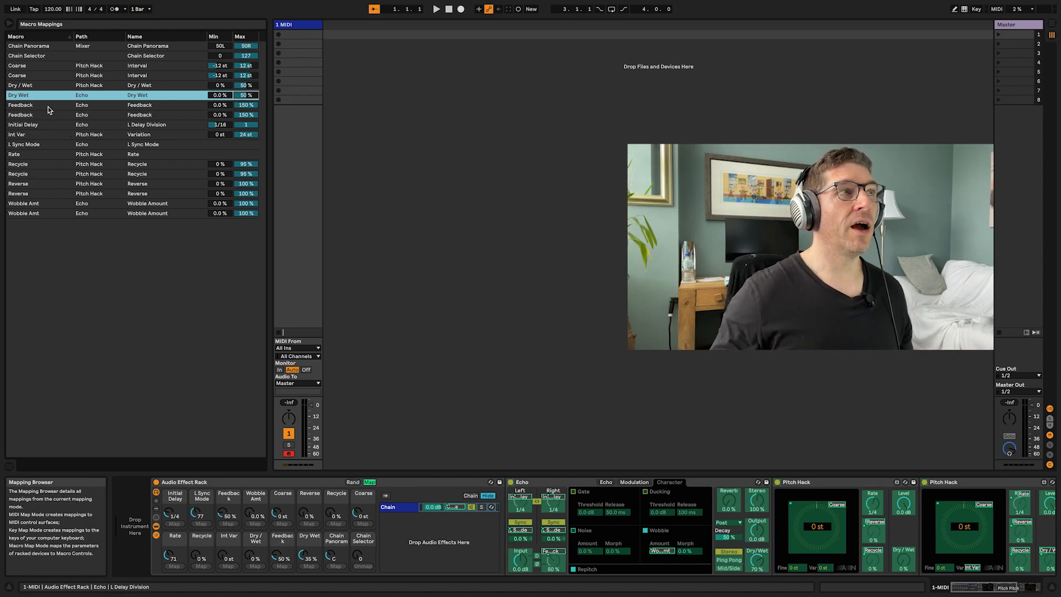
- Limit both Echo Feedback mappings to a maximum of 105 % and the Pitch Hack's Int Var mapping to 12 st
left_click(249, 105)
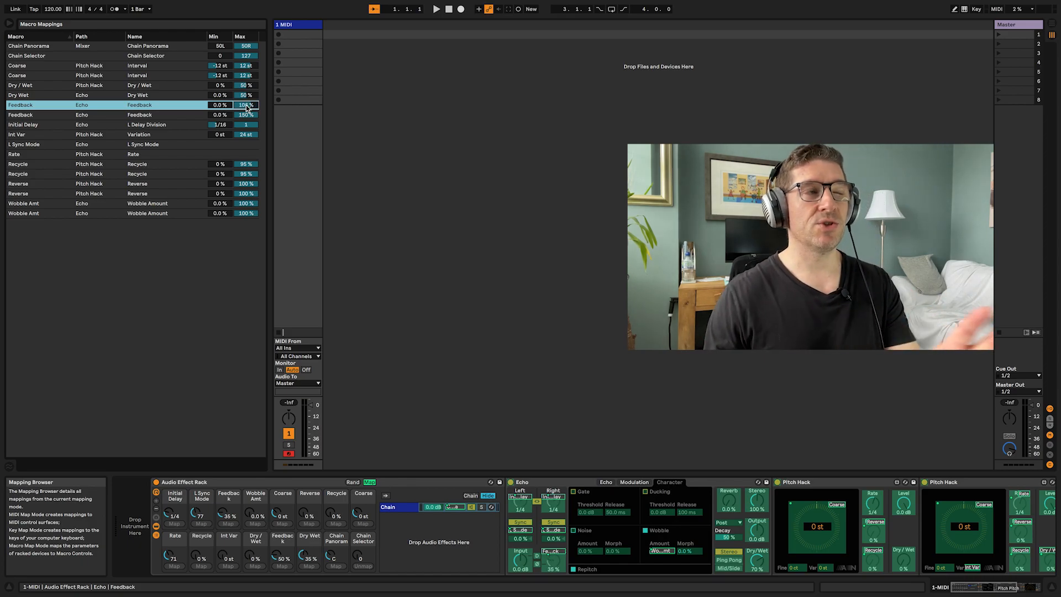
left_click_drag(247, 109, 243, 109)
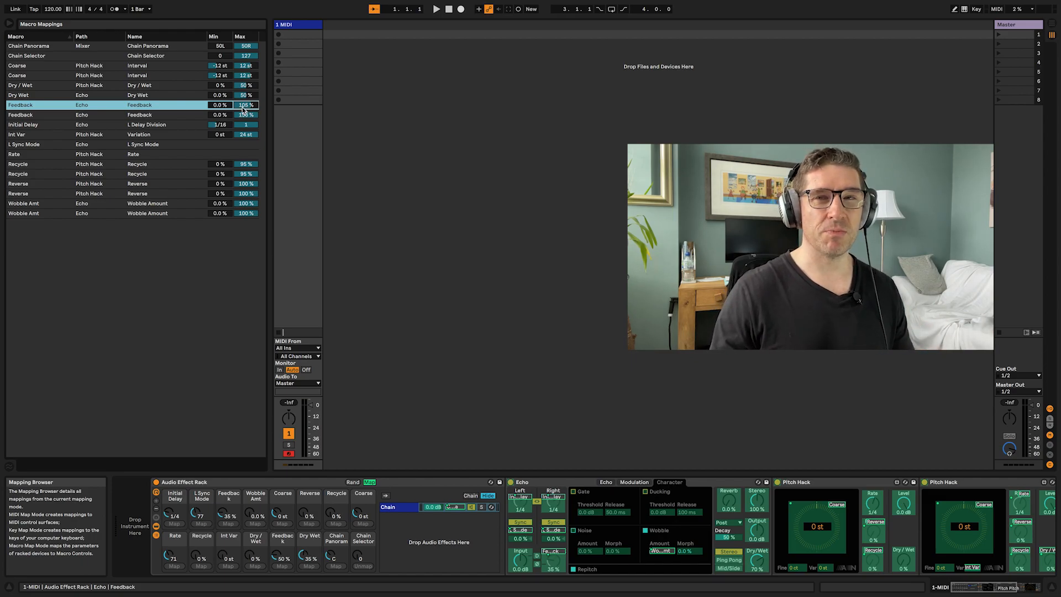
left_click(58, 116)
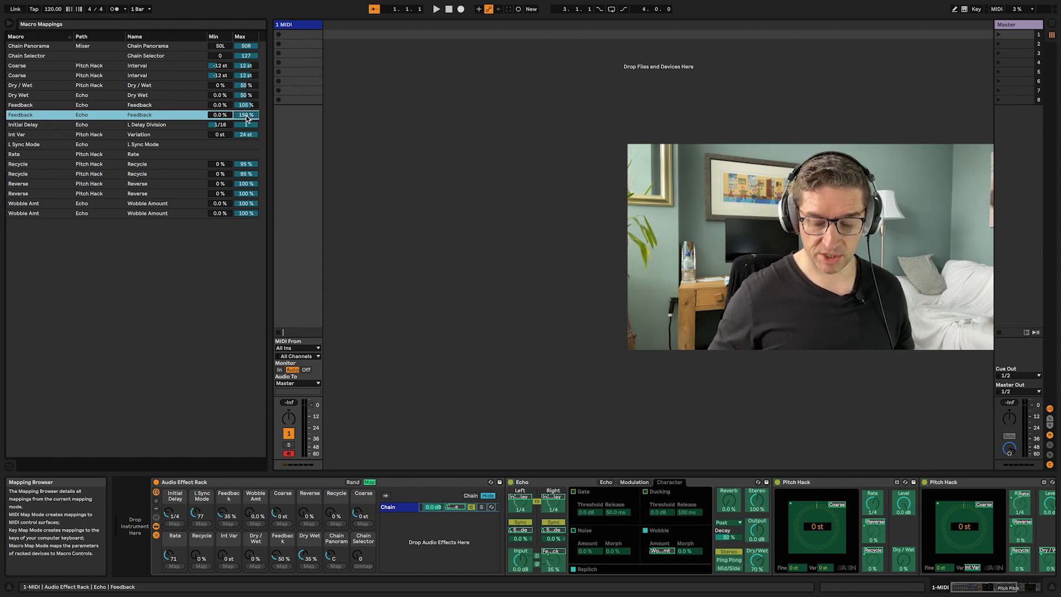
key("Return")
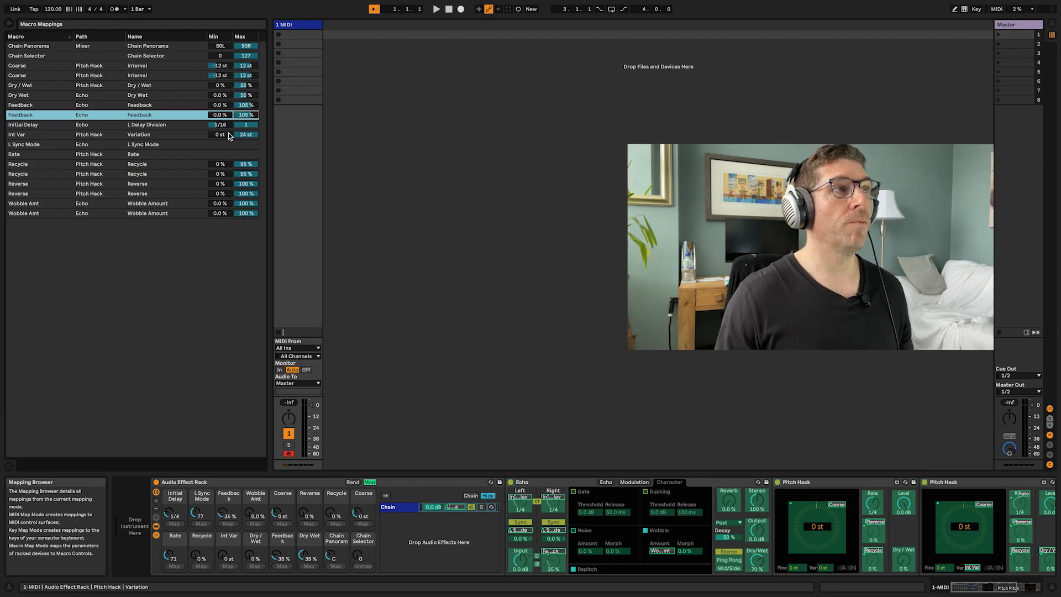
left_click(39, 135)
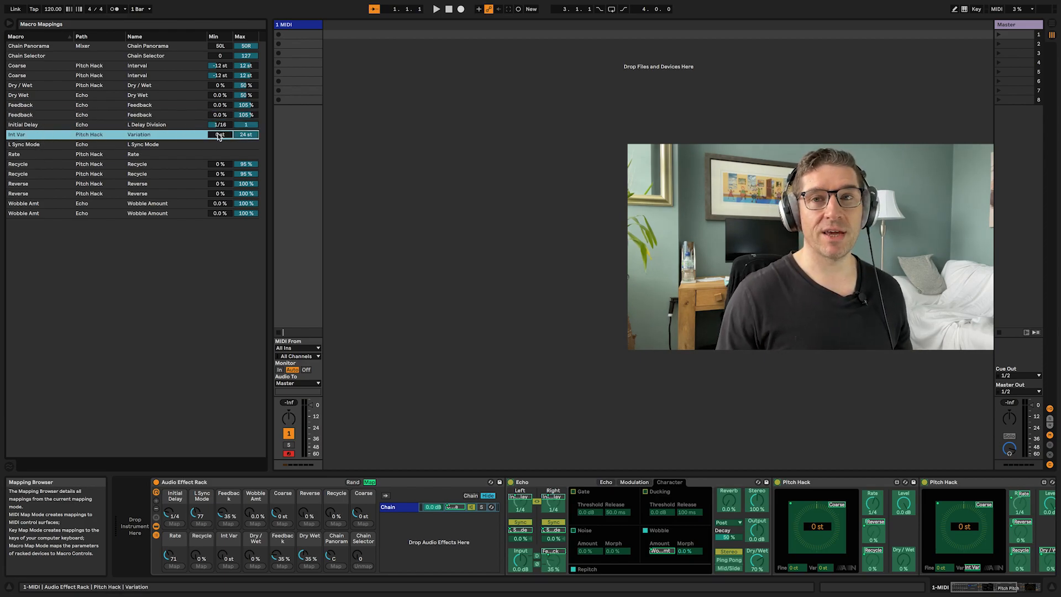
type("12")
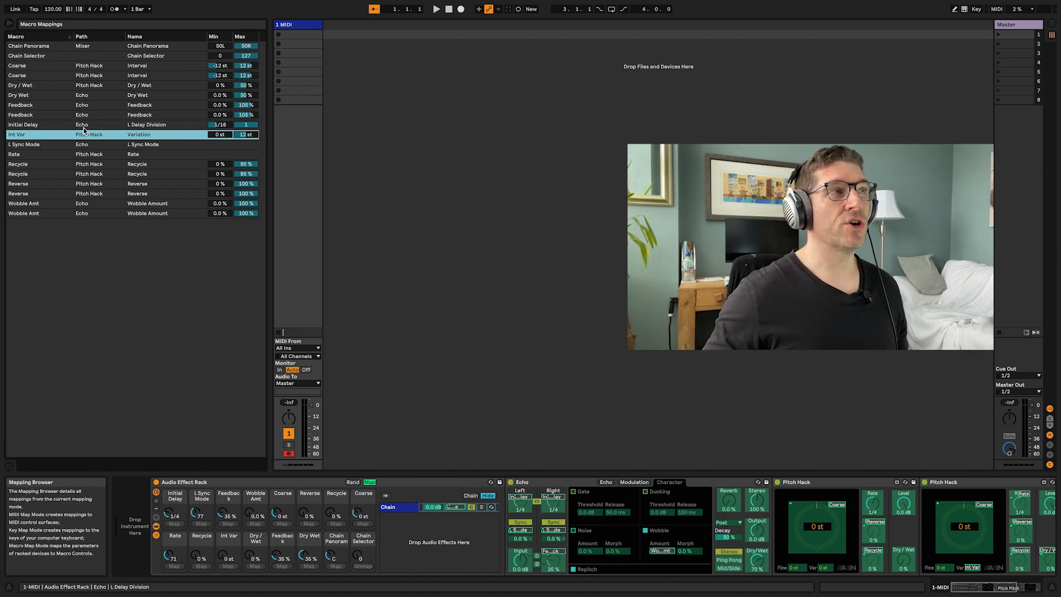
left_click(51, 145)
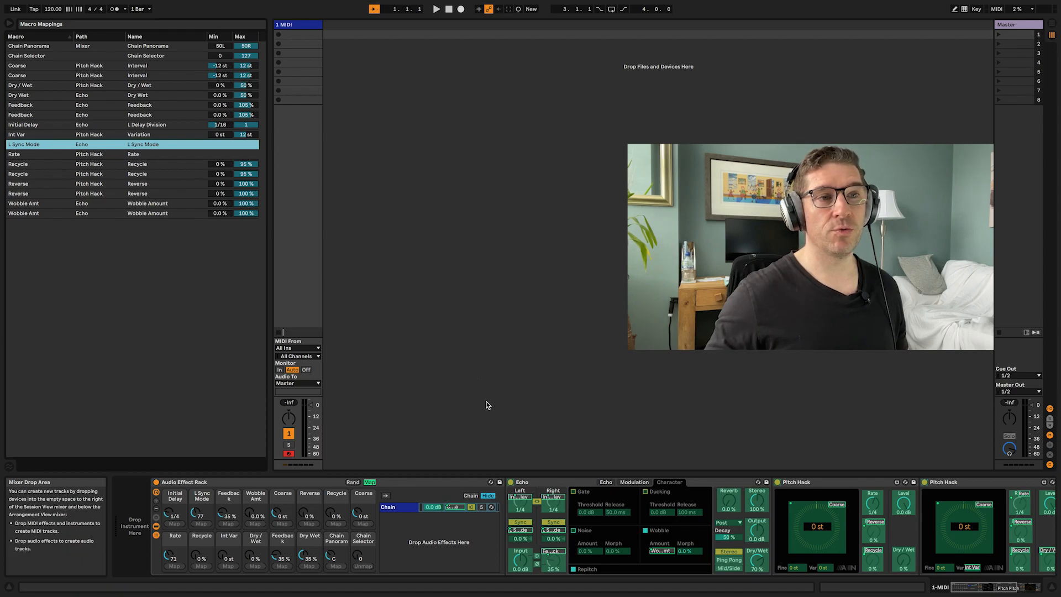
left_click(125, 156)
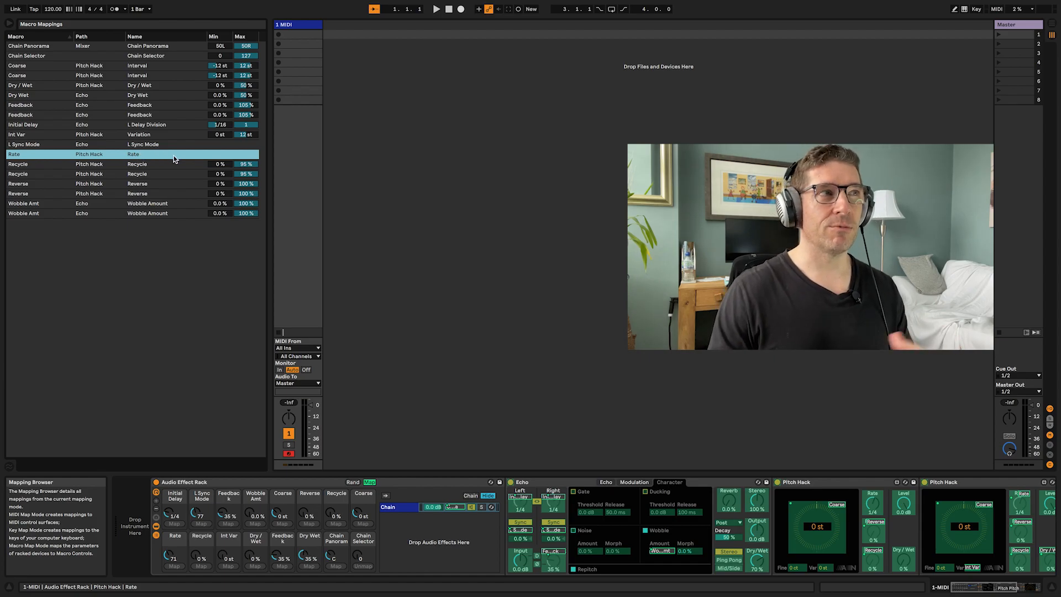
left_click(160, 165)
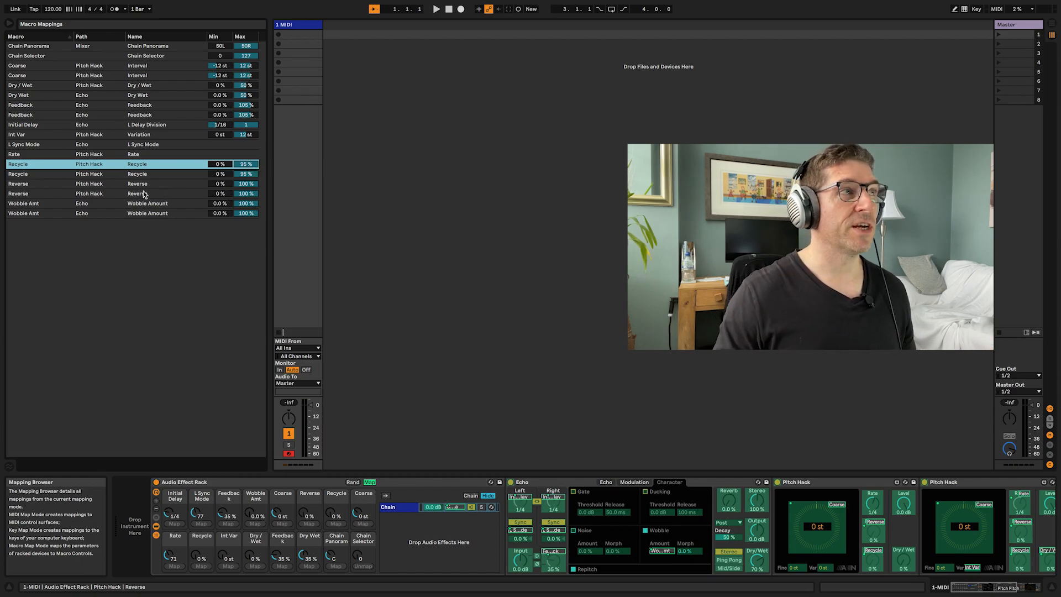
- Invert the range of the first Reverse mapping to run from 100 % to 0 %, and set the second Reverse mapping's minimum to 40 %
left_click(220, 186)
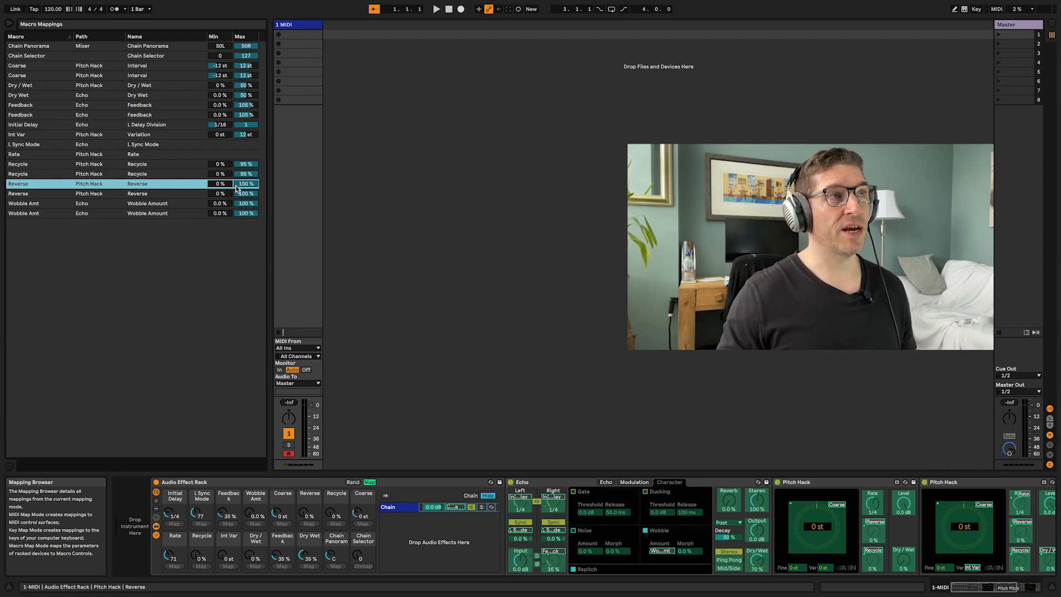
right_click(195, 183)
left_click(225, 190)
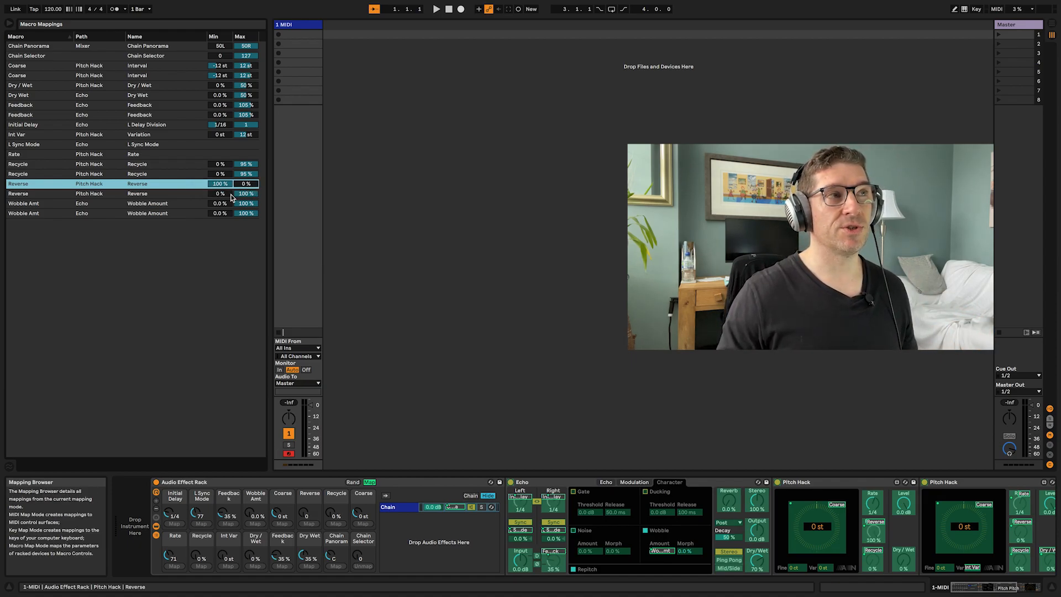
left_click_drag(220, 194, 221, 185)
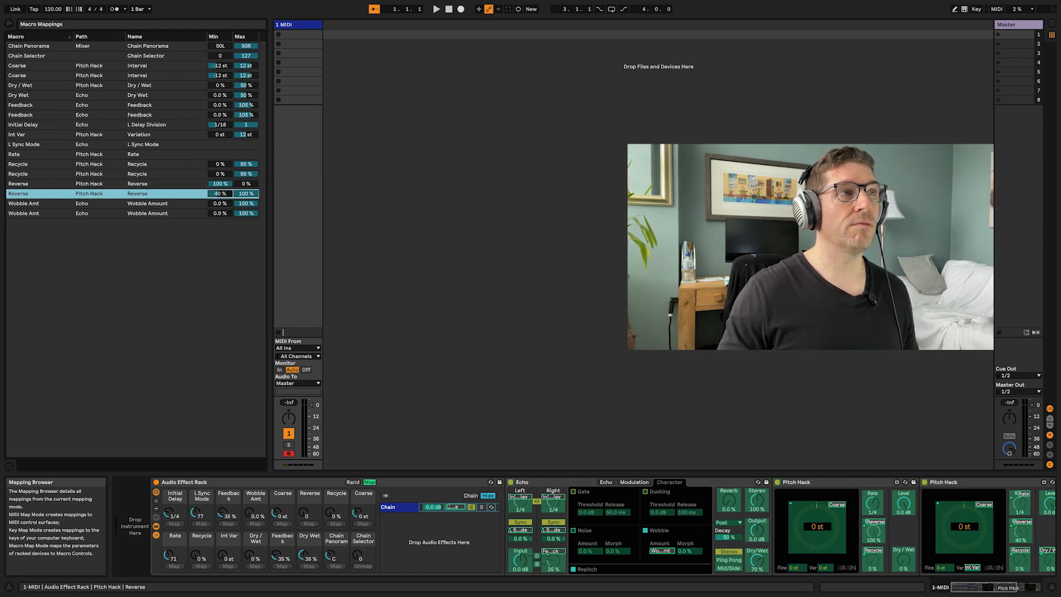
- Reduce the maximum of both Wobble Amt mappings to about 35 % and leave macro mapping mode
left_click(247, 206)
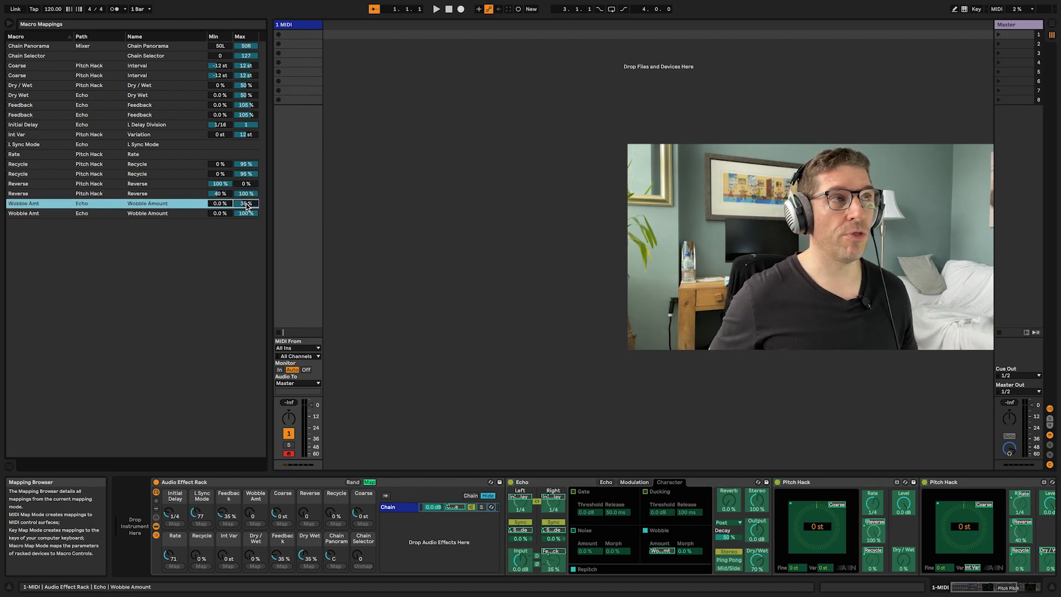
left_click(239, 215)
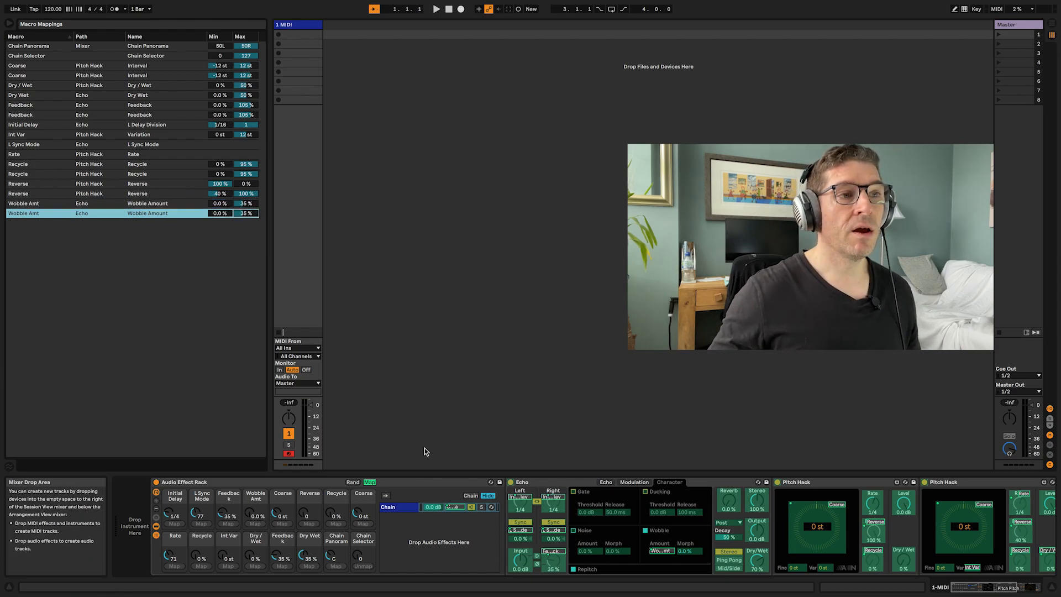
left_click(371, 482)
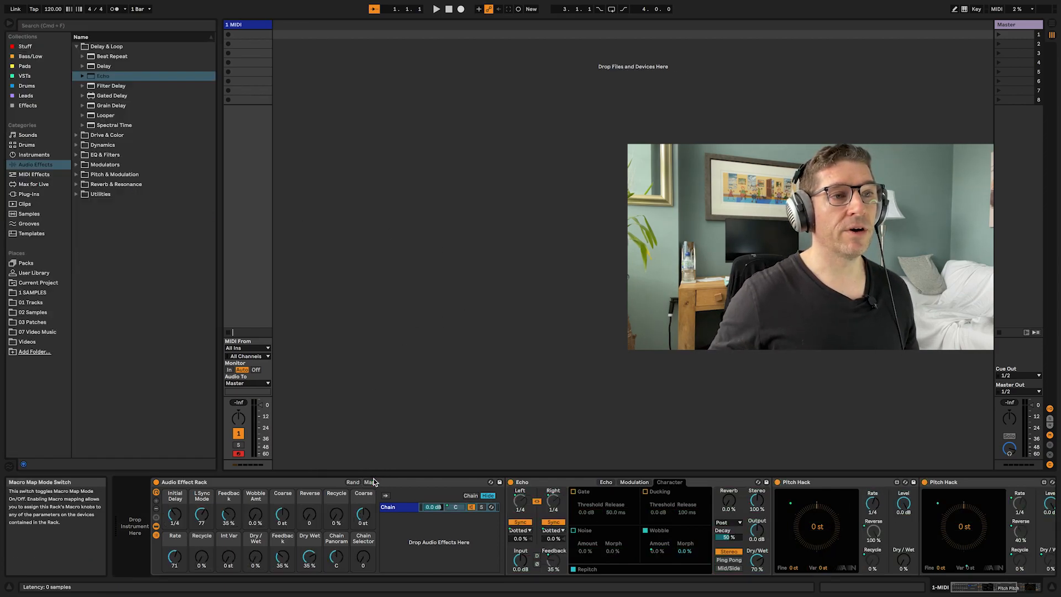
- Duplicate the rack's effect chain three times to get four identical chains
left_click(411, 509)
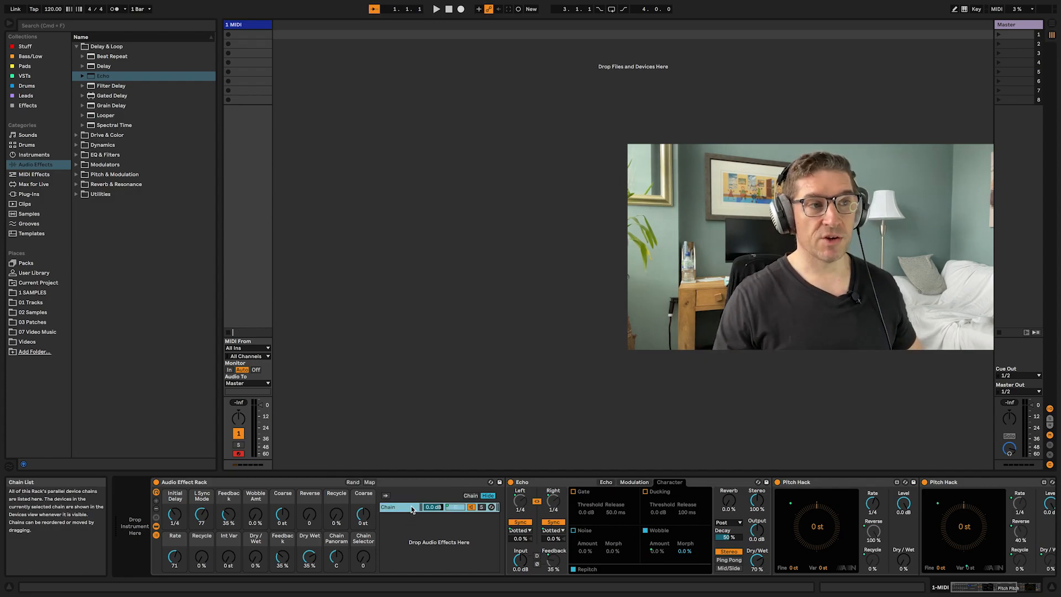
key("super+d")
key("super+d")
key("super+d")
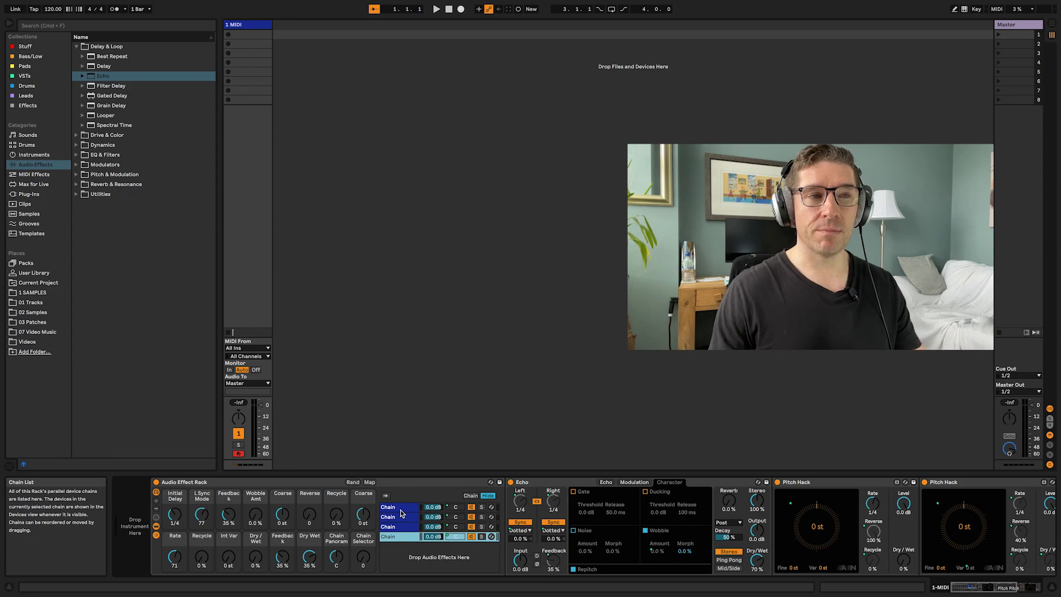
- Create a new empty chain below the four effect chains and name it Dry
left_click(410, 554)
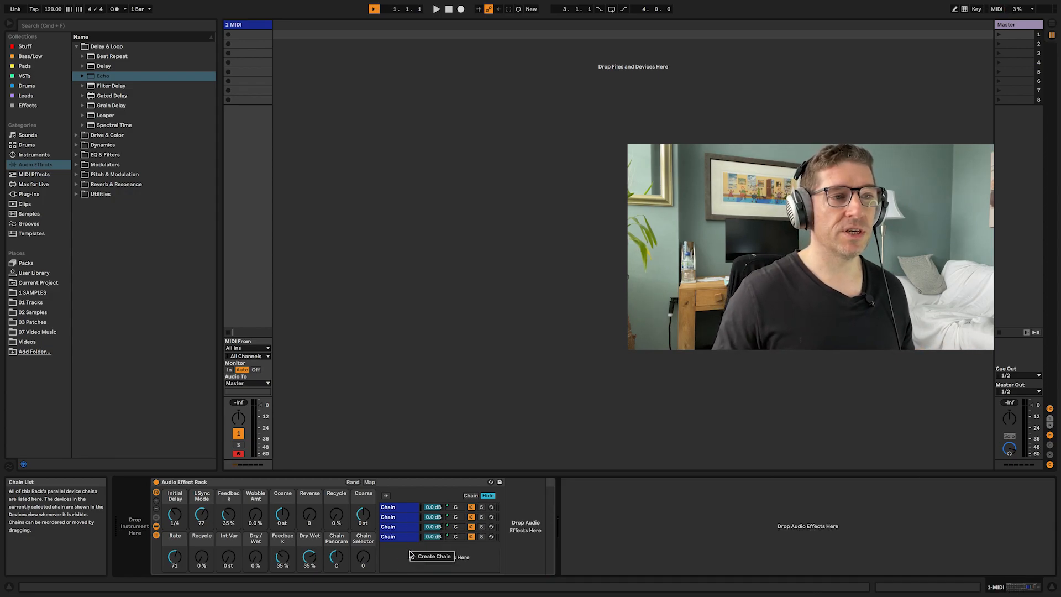
left_click(450, 554)
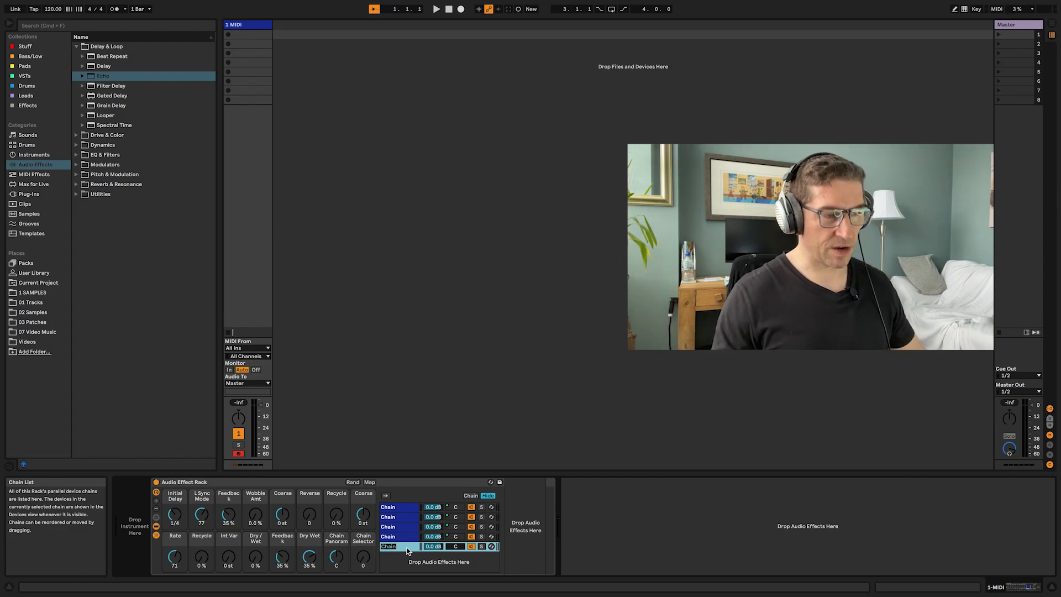
type("Dry")
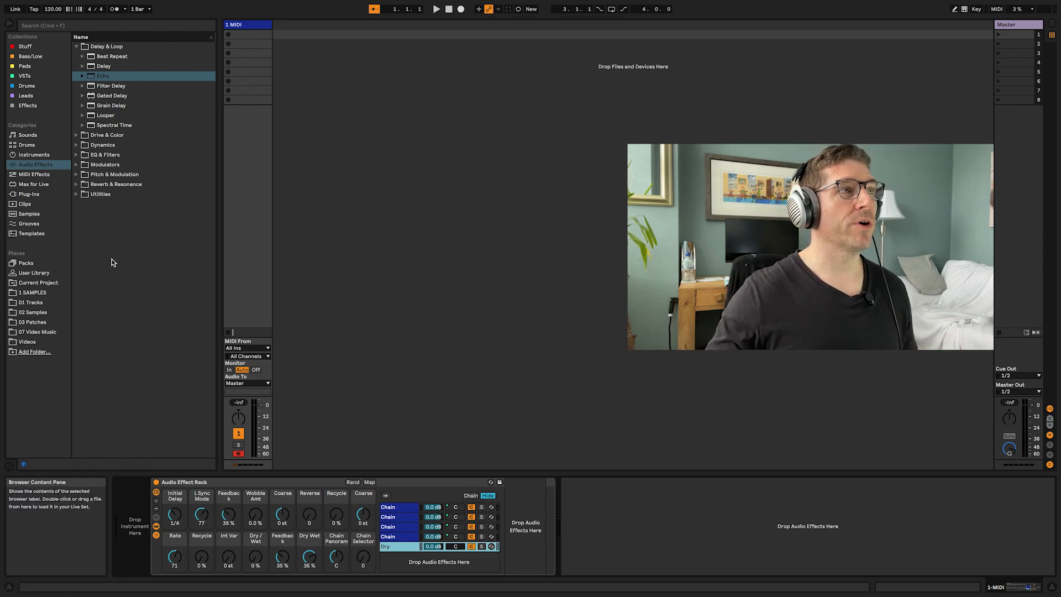
- Load the Wavetable instrument onto the MIDI track in front of the Audio Effect Rack
left_click(59, 155)
left_click_drag(88, 187, 138, 497)
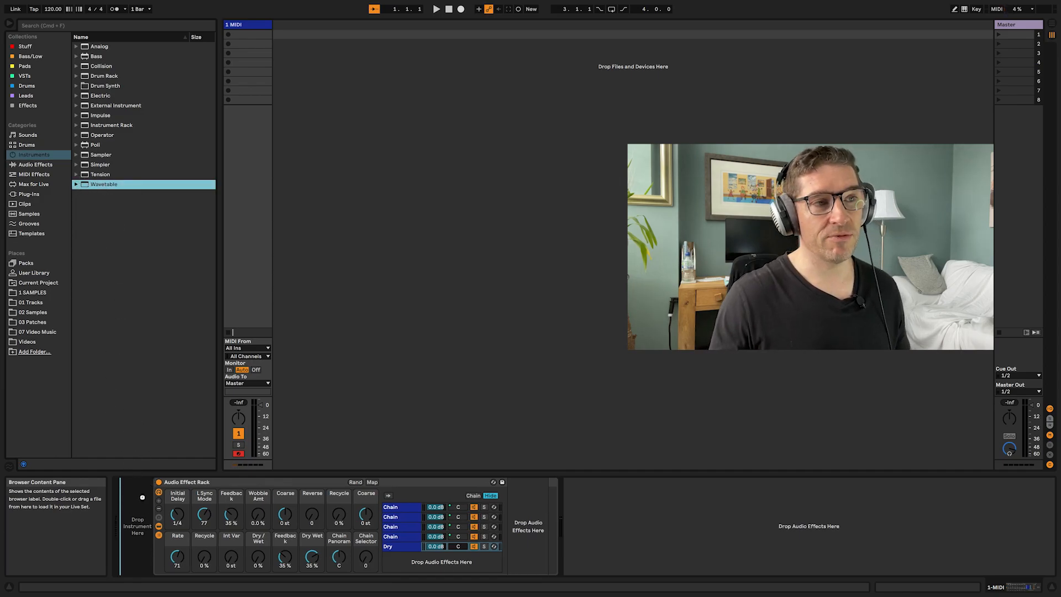
left_click_drag(142, 497, 142, 497)
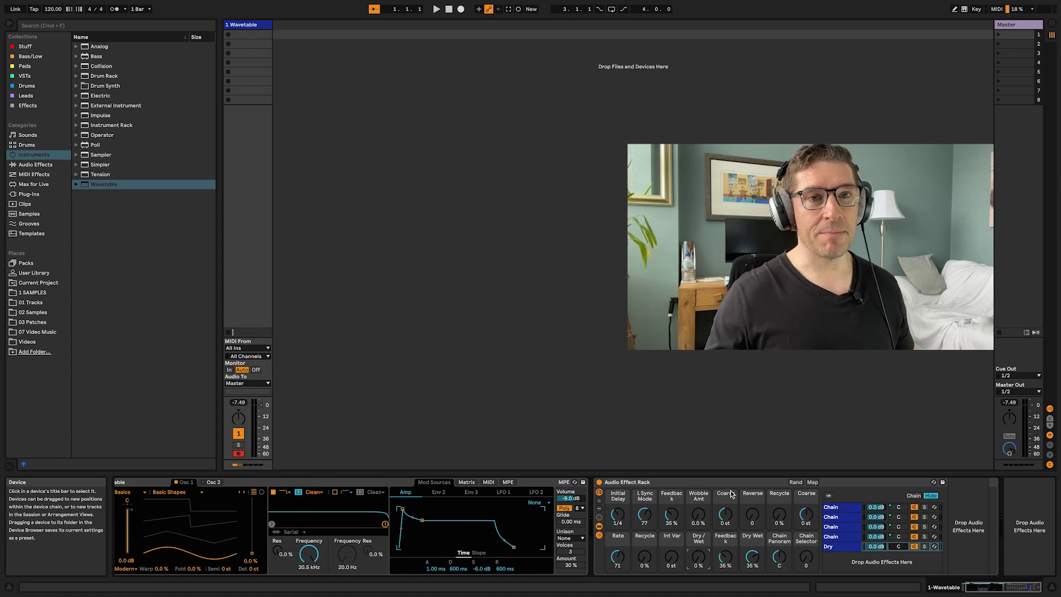
- Show the Chain Select Editor and extend the zones of all five chains across the full range up to 127
left_click(914, 496)
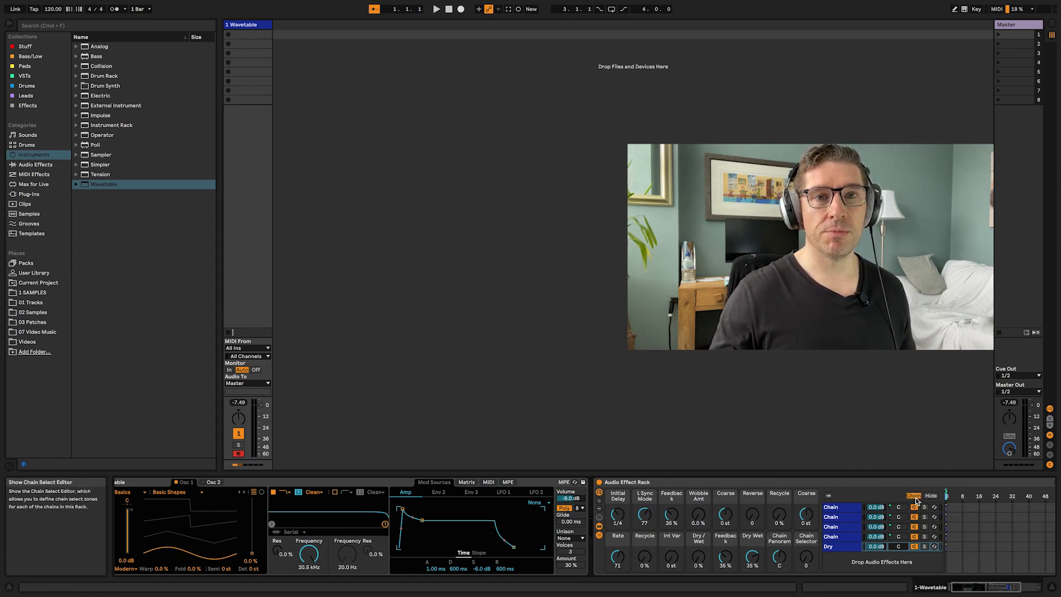
left_click(582, 507)
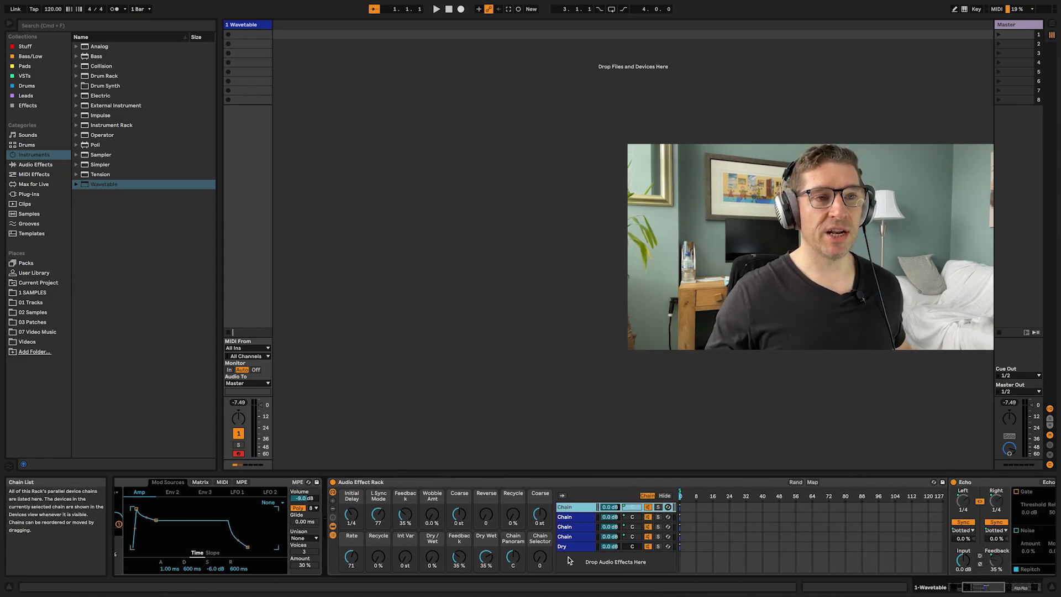
left_click(573, 547, "shift")
left_click_drag(681, 549, 979, 561)
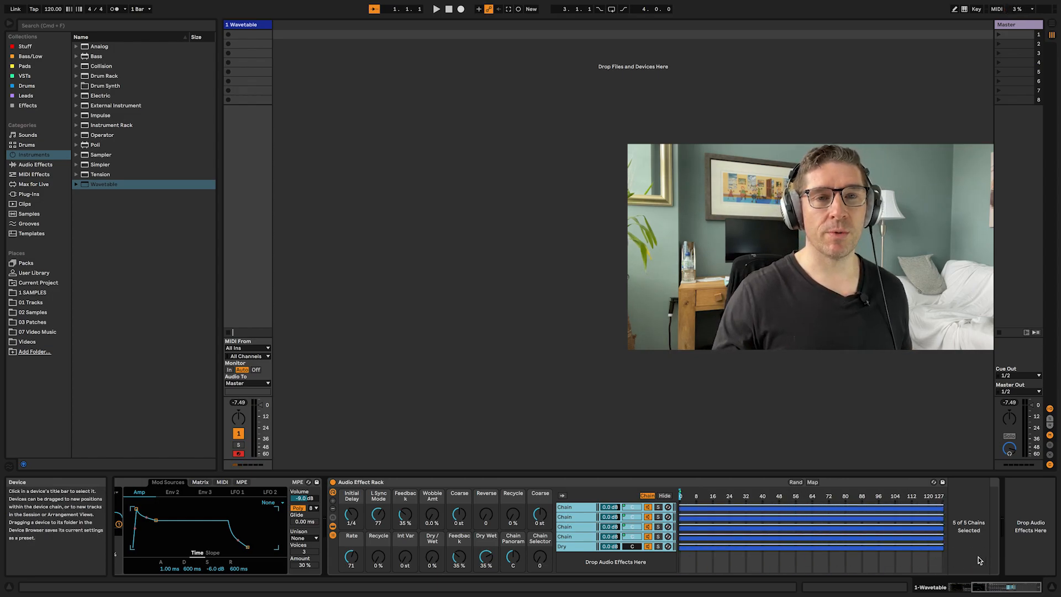
- Give the four effect chains a zone fade-in spanning the whole range from 0 to 127, excluding the Dry chain
left_click(566, 537)
left_click(586, 508, "shift")
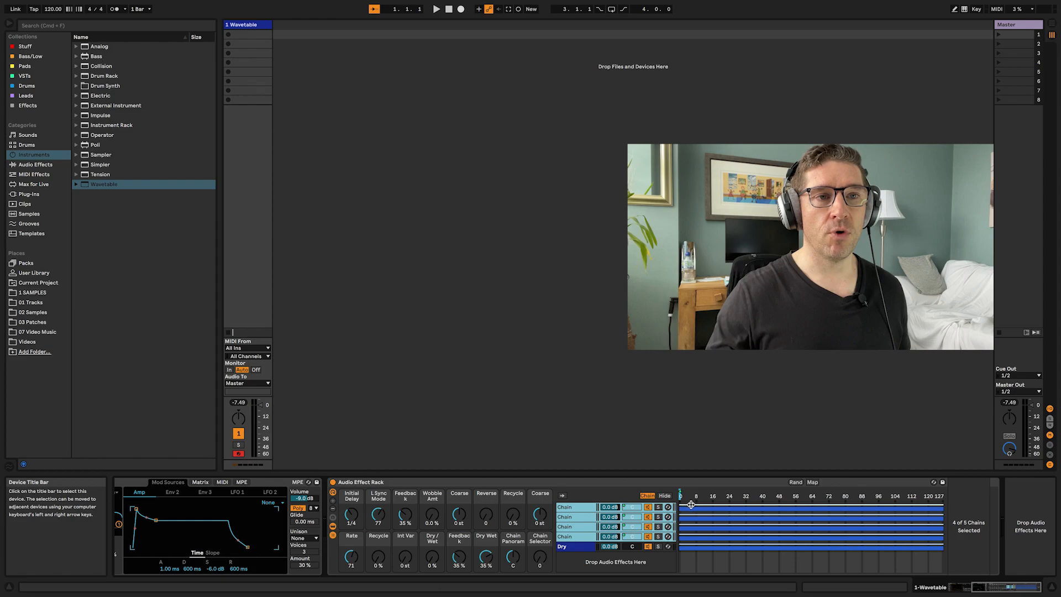
left_click_drag(681, 497, 989, 508)
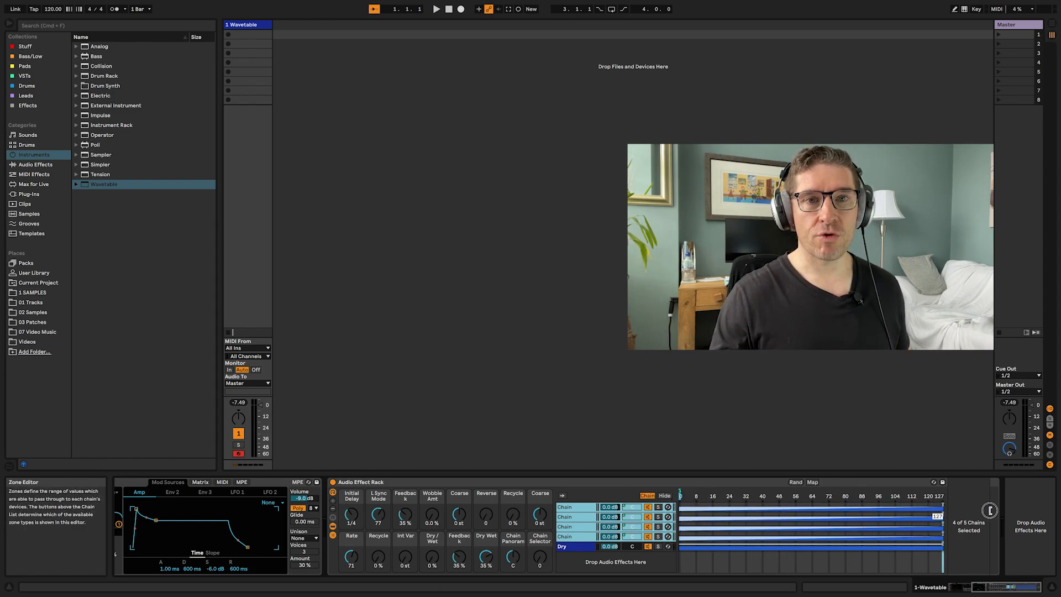
- Fade the Dry chain's zone out across the full range and try out the Chain Selector macro, leaving it at 0
left_click(580, 547)
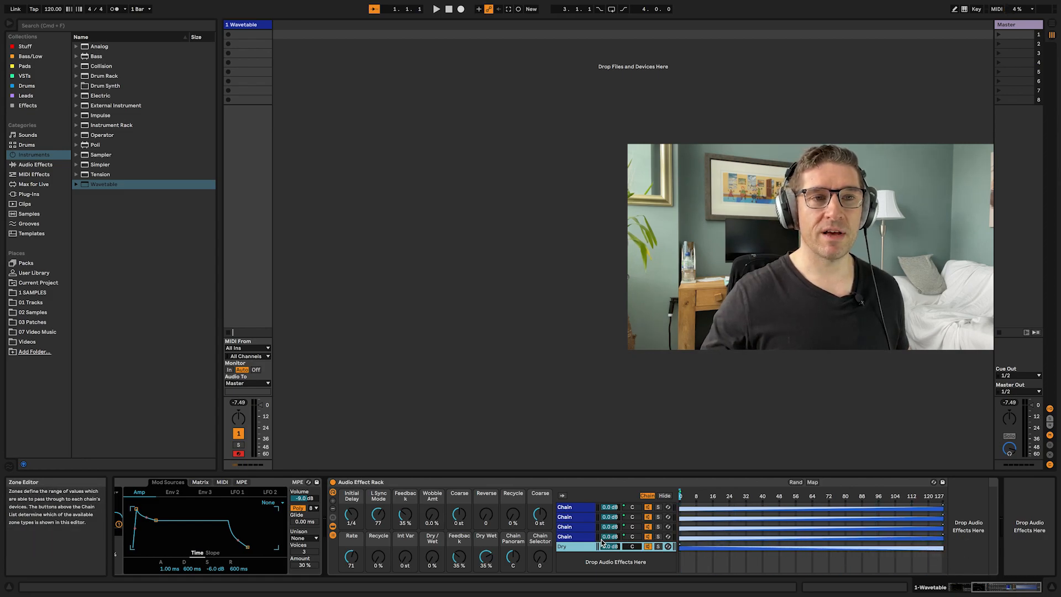
left_click(540, 557)
mouse_move(538, 558)
left_mouse_down()
mouse_move(539, 488)
mouse_move(539, 559)
left_mouse_up()
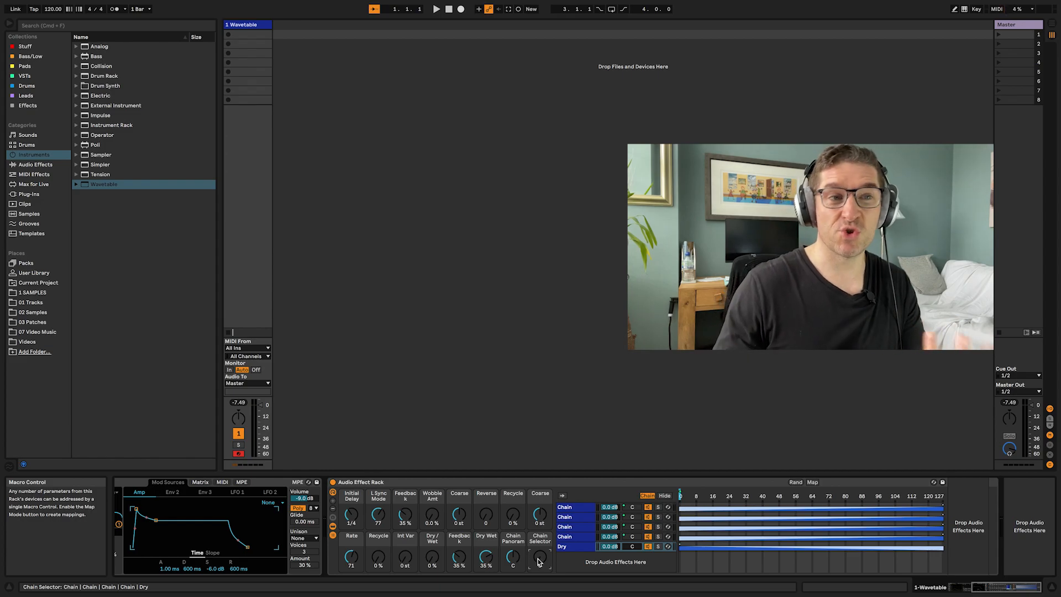
mouse_move(540, 562)
left_mouse_down()
mouse_move(539, 495)
mouse_move(539, 557)
left_mouse_up()
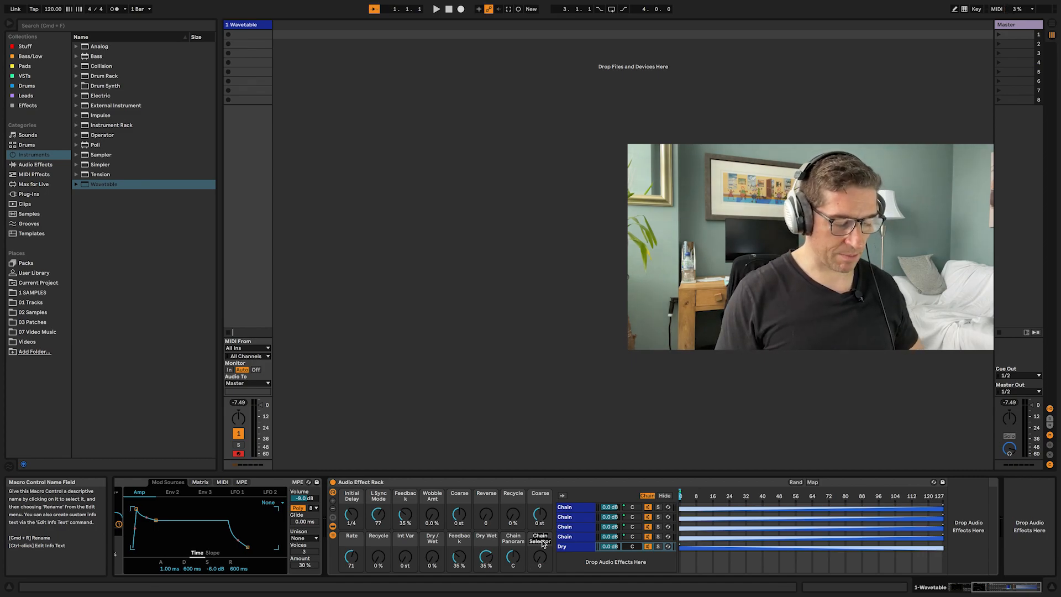
- Rename the Chain Selector macro to "Main dry/wet" and raise it to 108
key("super+r")
type("M")
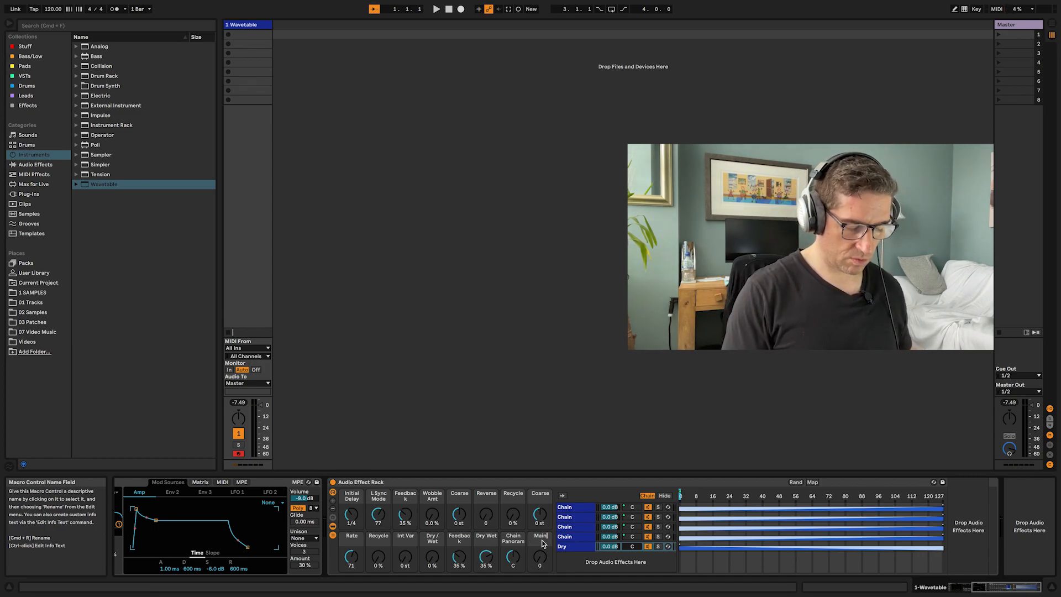
type("ain dr")
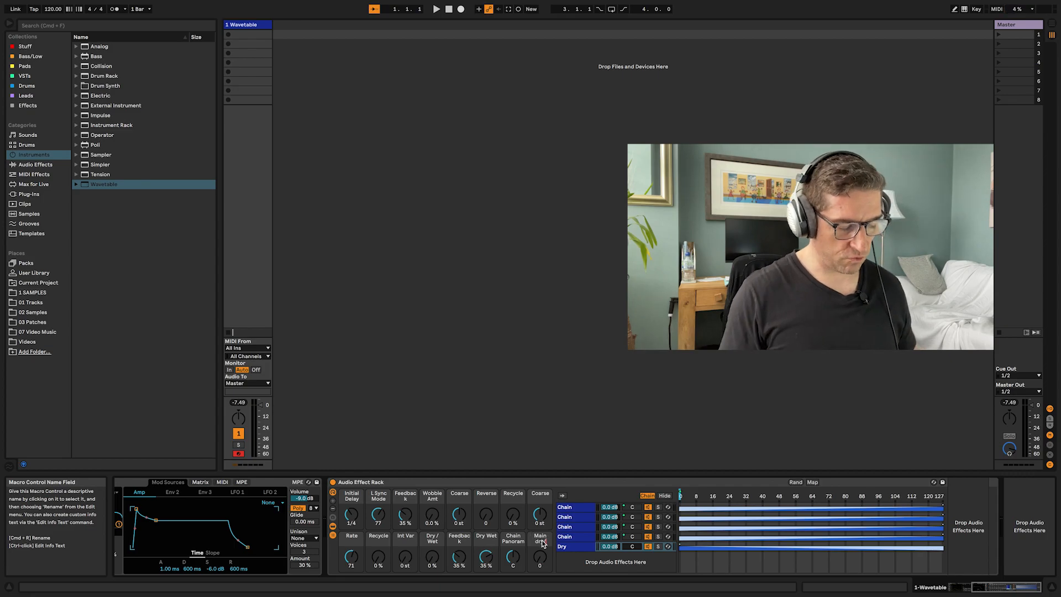
type("y/wet")
key("Return")
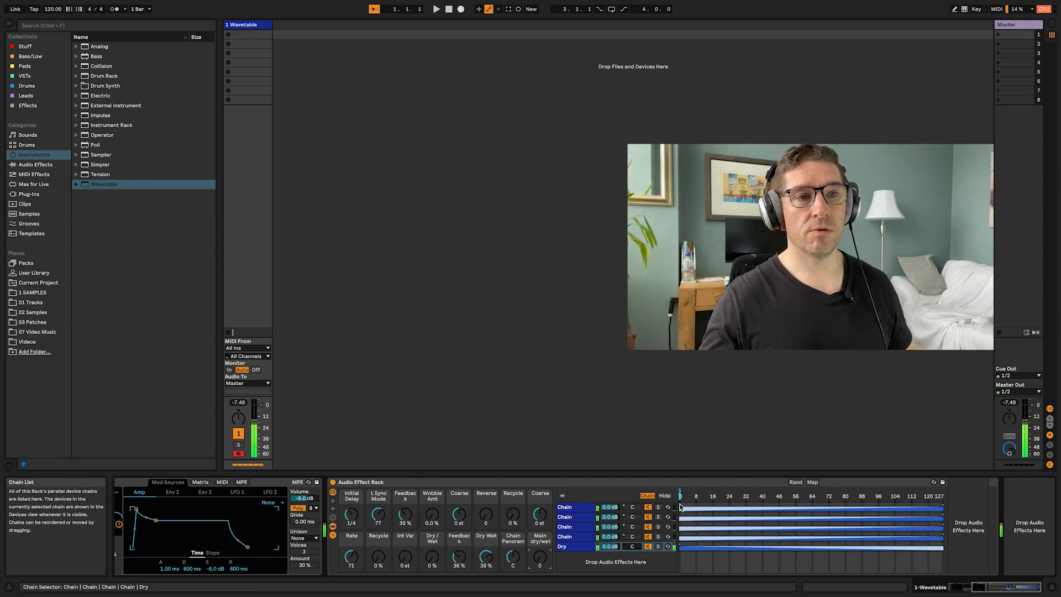
left_click_drag(539, 557, 539, 515)
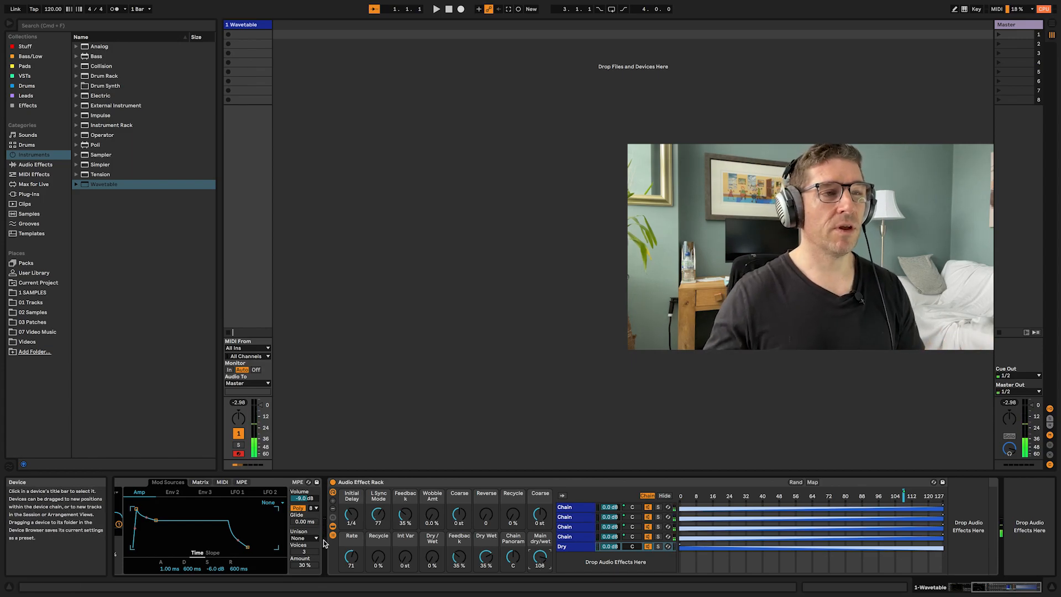
- Set the first Pitch Hack's Dry/Wet to 100% in the first chain
scroll(405, 539, "right", 10)
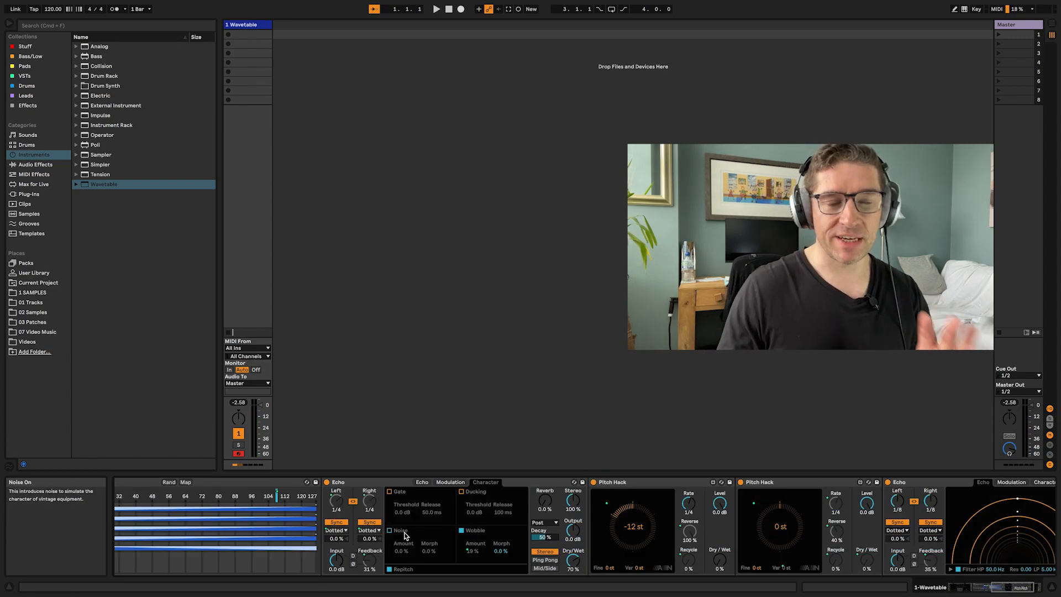
left_click(641, 485)
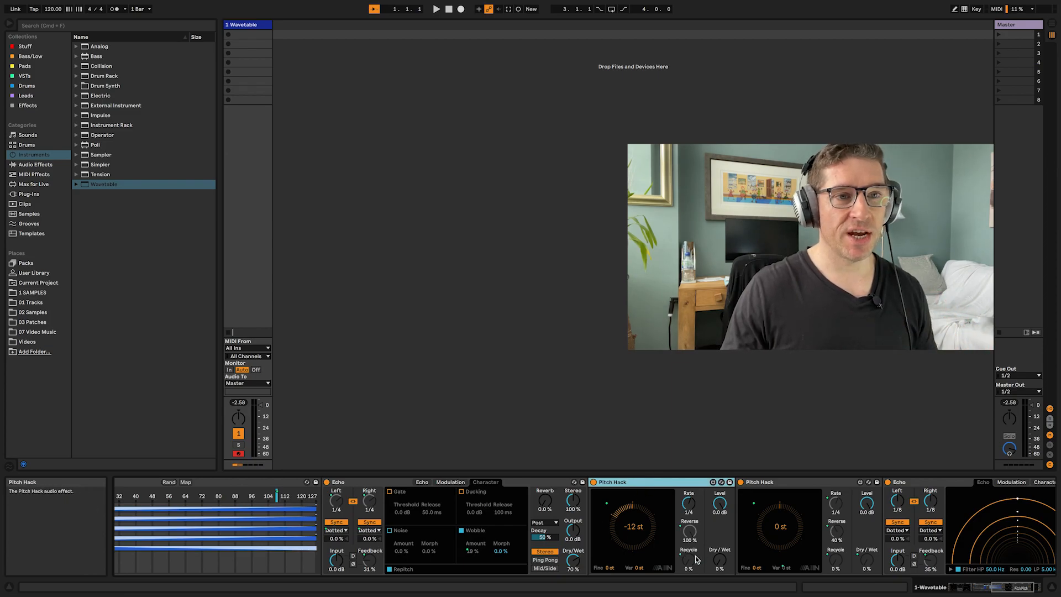
left_click_drag(720, 560, 708, 427)
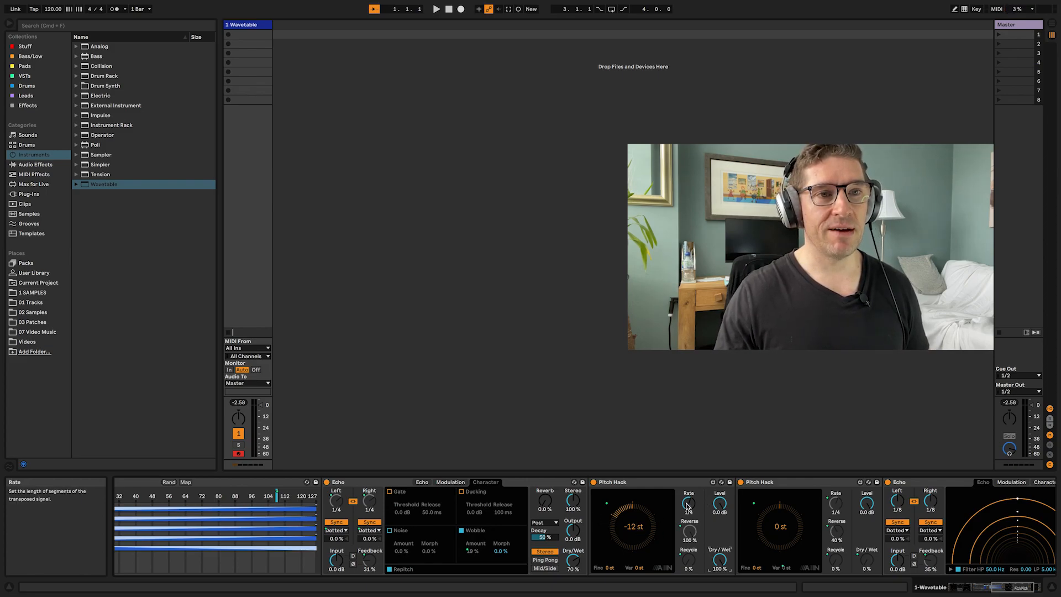
- In the second chain, set the first Pitch Hack's Dry/Wet to 100% and its Rate to 1/4D
scroll(666, 512, "left", 3)
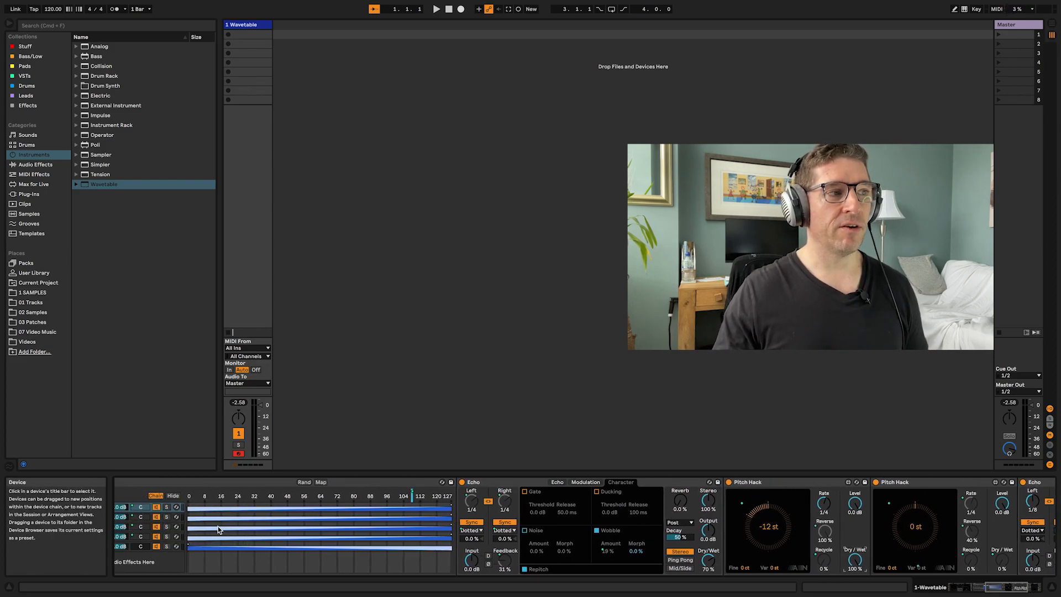
scroll(224, 524, "left", 2)
scroll(512, 516, "right", 3)
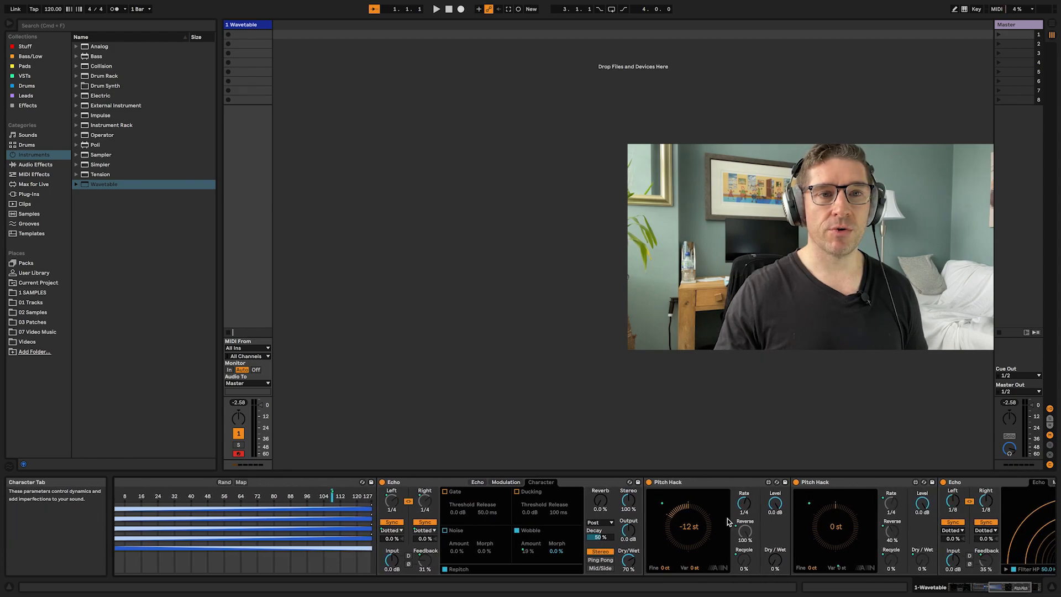
left_click_drag(778, 563, 777, 465)
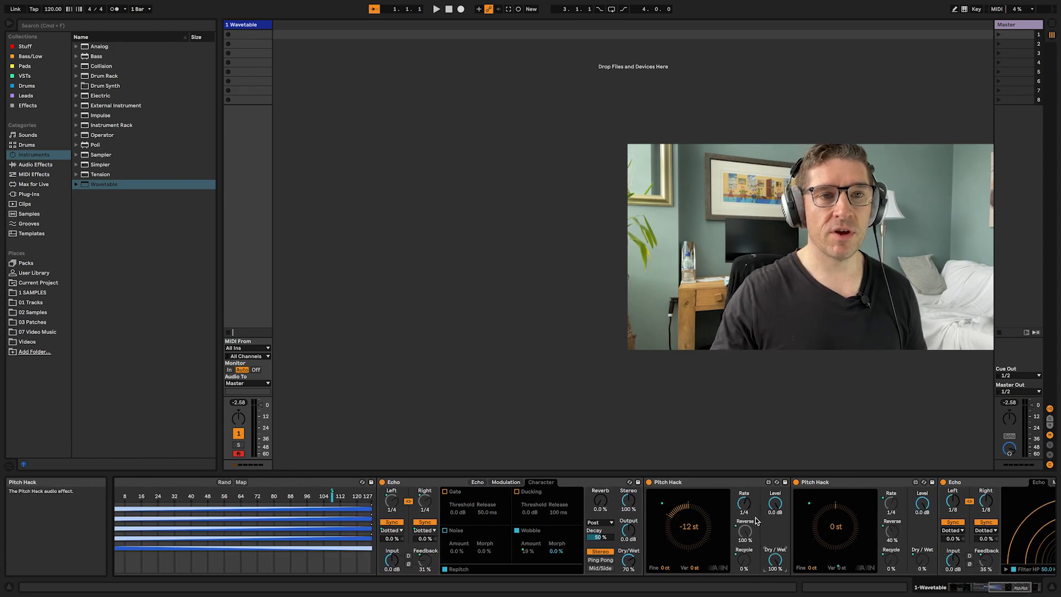
left_click_drag(743, 500, 745, 504)
- In the third chain, set the first Pitch Hack's Dry/Wet to 100% and its Rate to 1/2
scroll(728, 516, "left", 5)
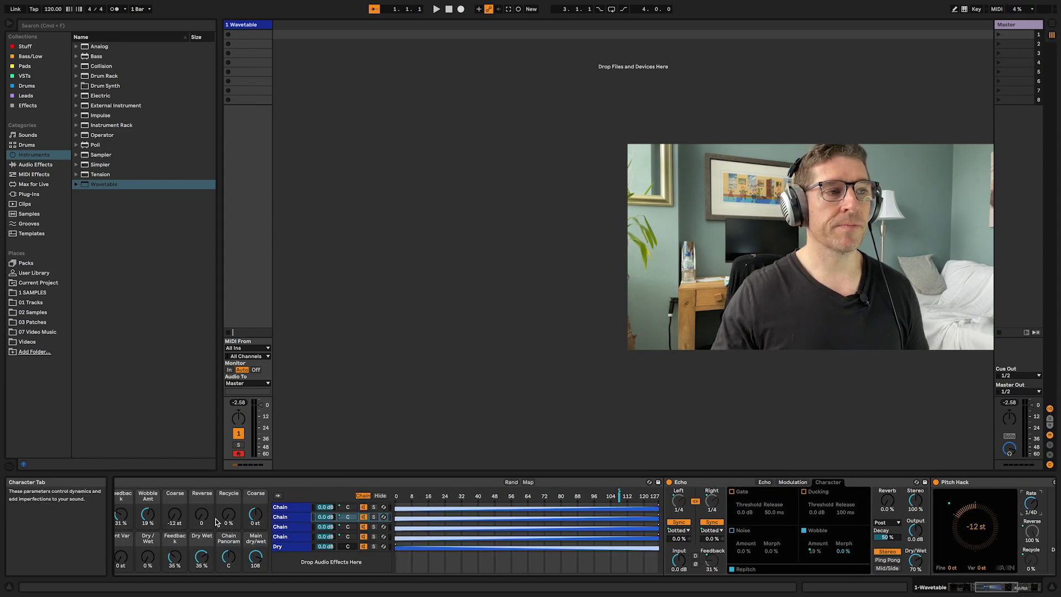
scroll(293, 534, "right", 5)
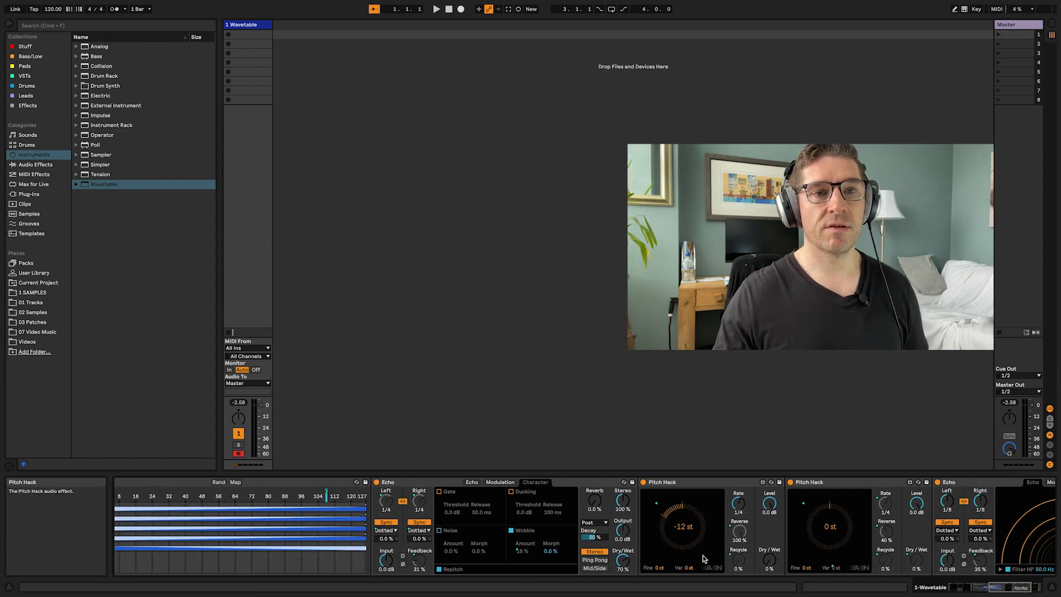
left_click_drag(773, 564, 763, 446)
left_click_drag(739, 505, 735, 498)
- In the fourth chain, set the first Pitch Hack's Rate to 1/2D and its Dry/Wet to 100%
scroll(721, 517, "left", 7)
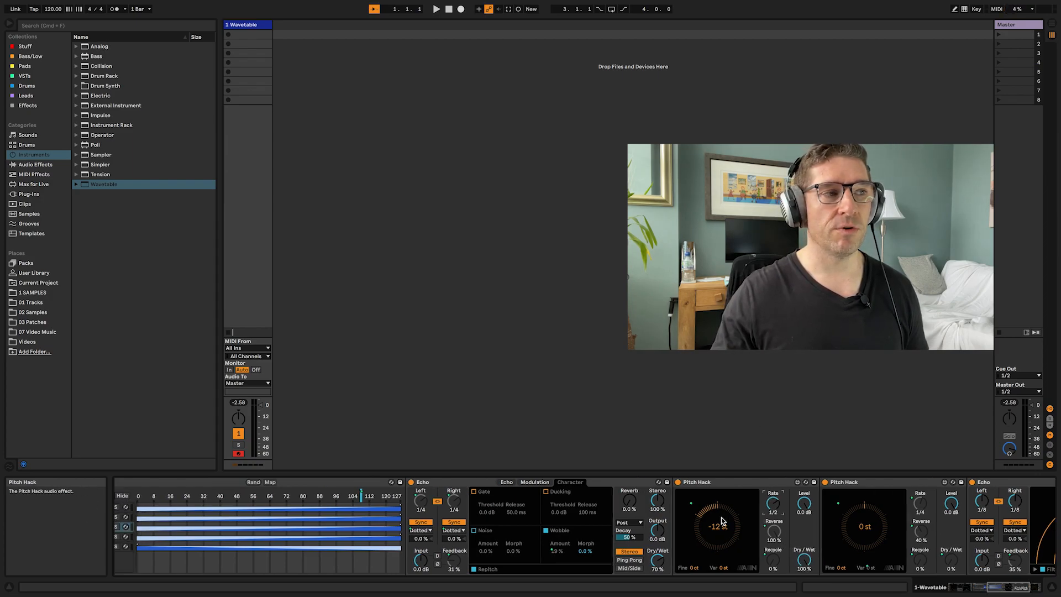
left_click(441, 539)
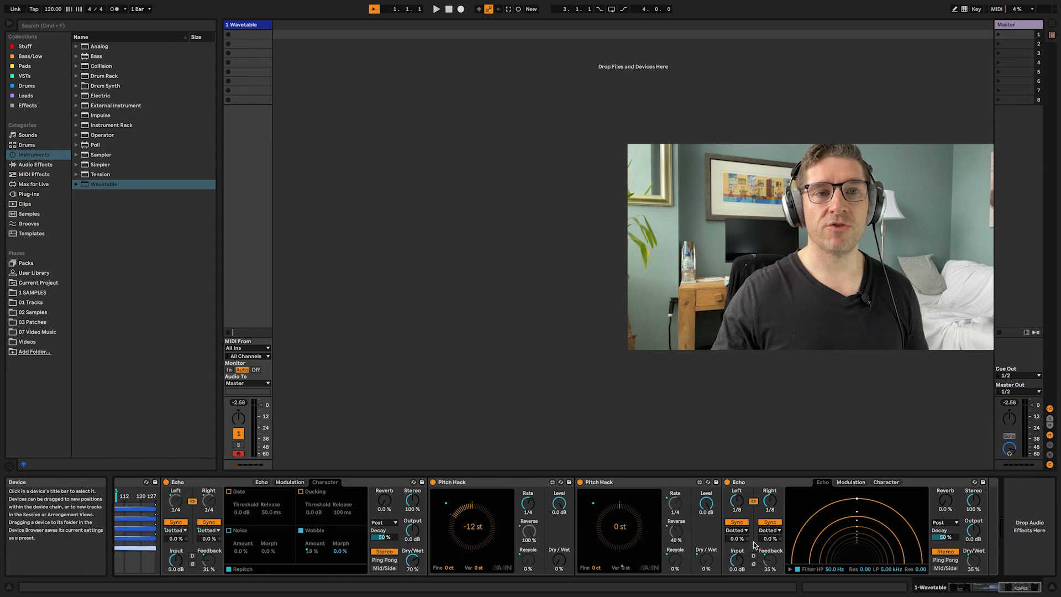
left_click_drag(525, 506, 525, 505)
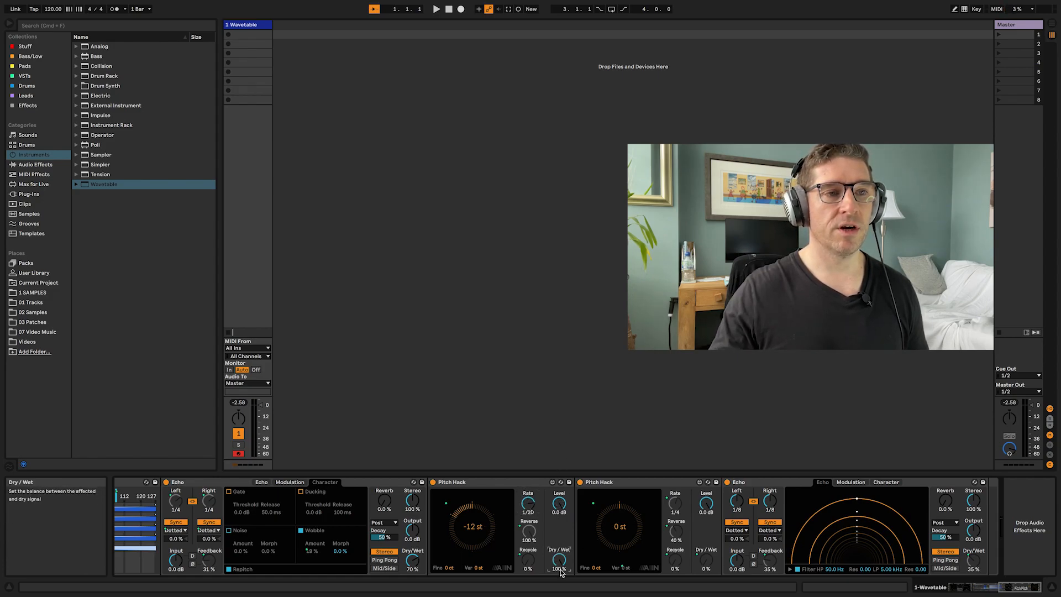
- Set the rack's first Coarse macro to 12 st while playing notes through the effect
scroll(524, 549, "left", 8)
scroll(526, 548, "left", 1)
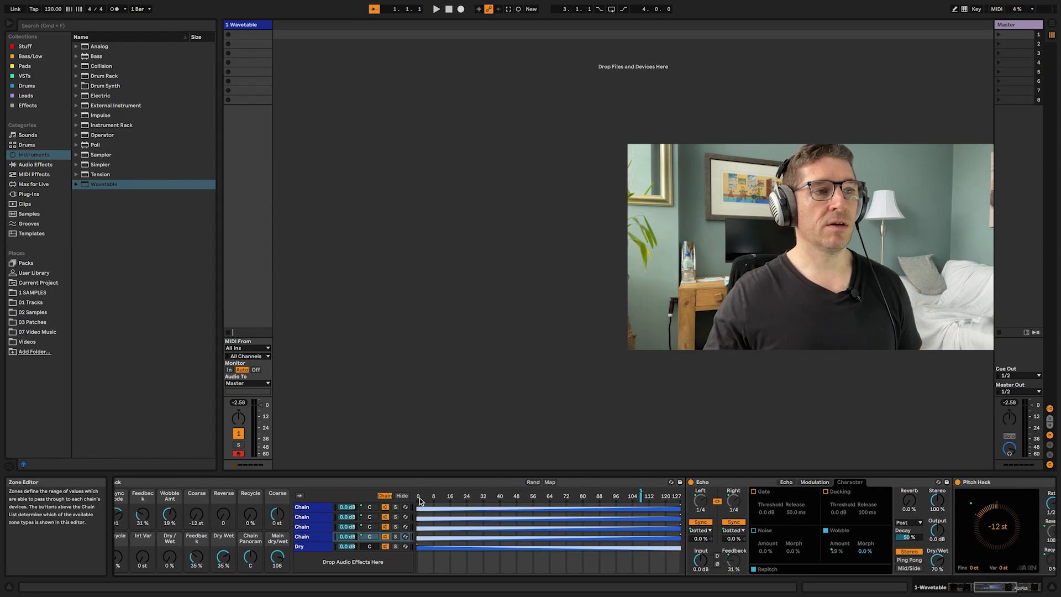
scroll(299, 536, "left", 1)
scroll(298, 536, "left", 1)
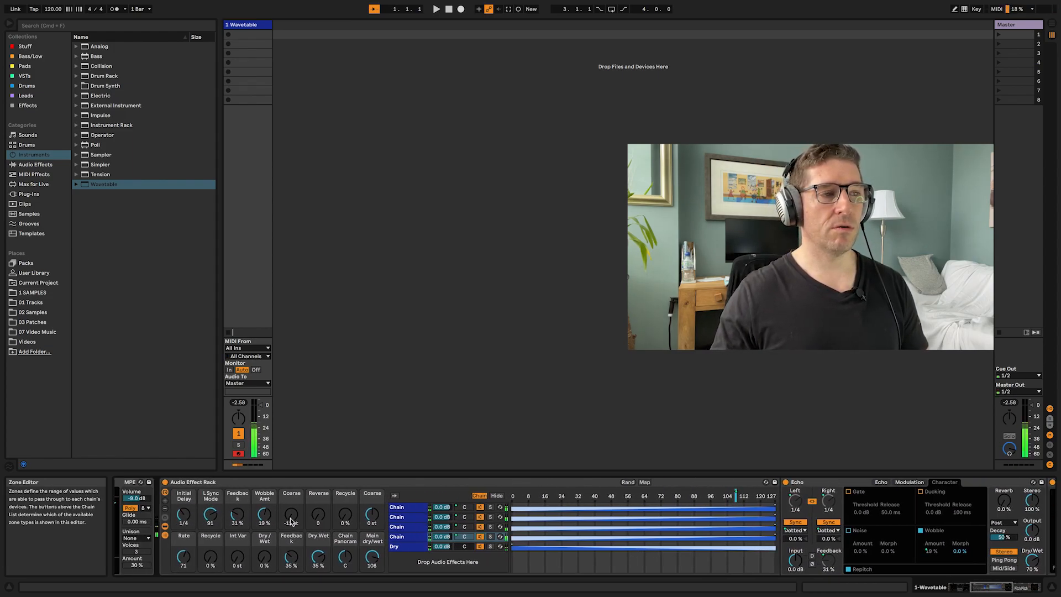
left_click_drag(290, 522, 291, 514)
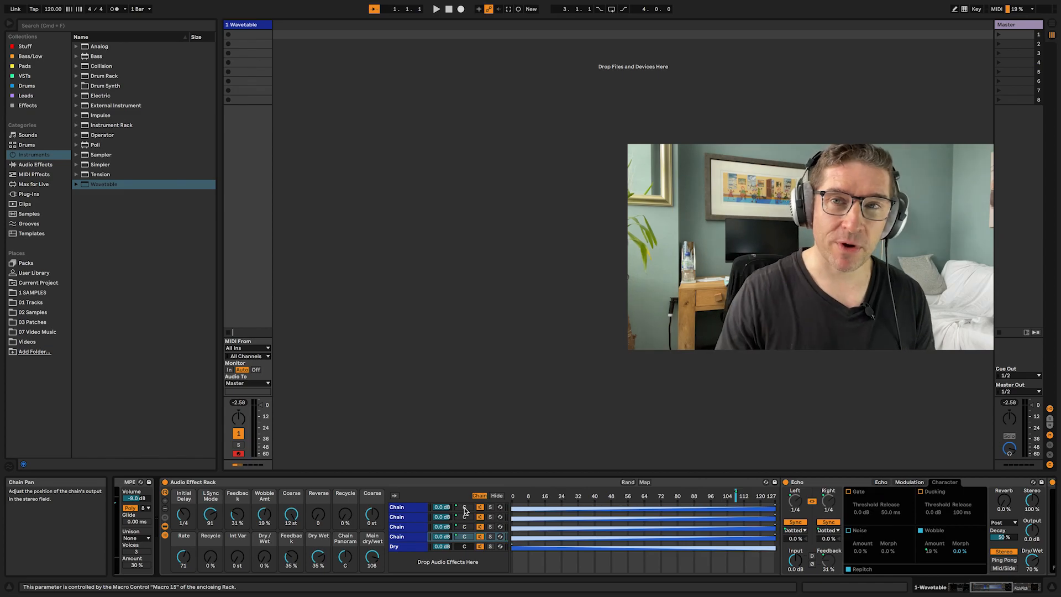
- Enter the rack's macro mapping mode and shorten the Chain Panorama macro's name to "Chain Pan"
left_click(645, 482)
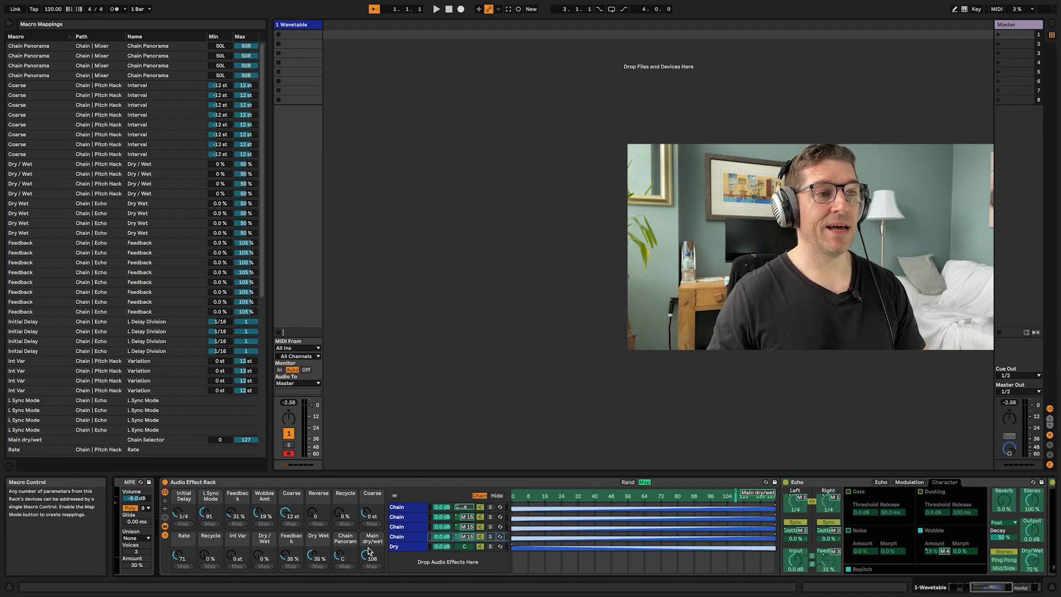
right_click(345, 543)
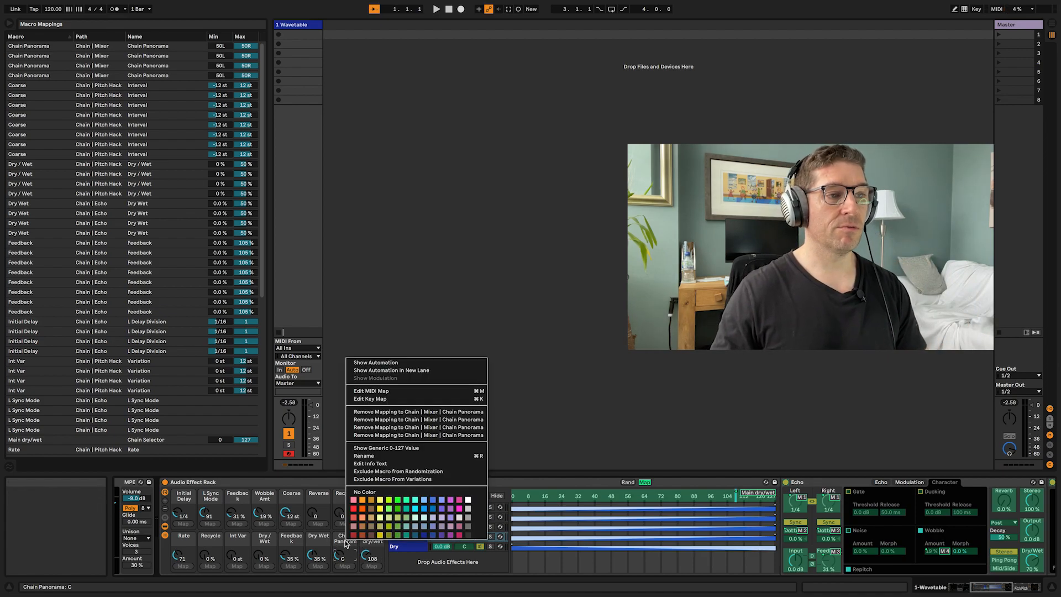
left_click(390, 457)
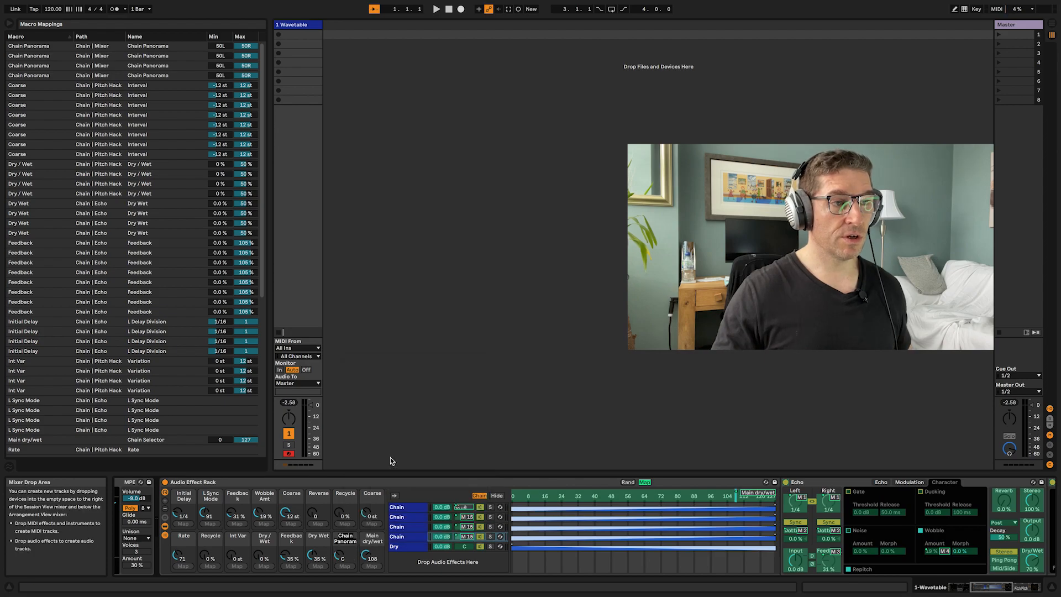
key("Right")
key("BackSpace")
key("BackSpace")
key("BackSpace")
key("BackSpace")
key("BackSpace")
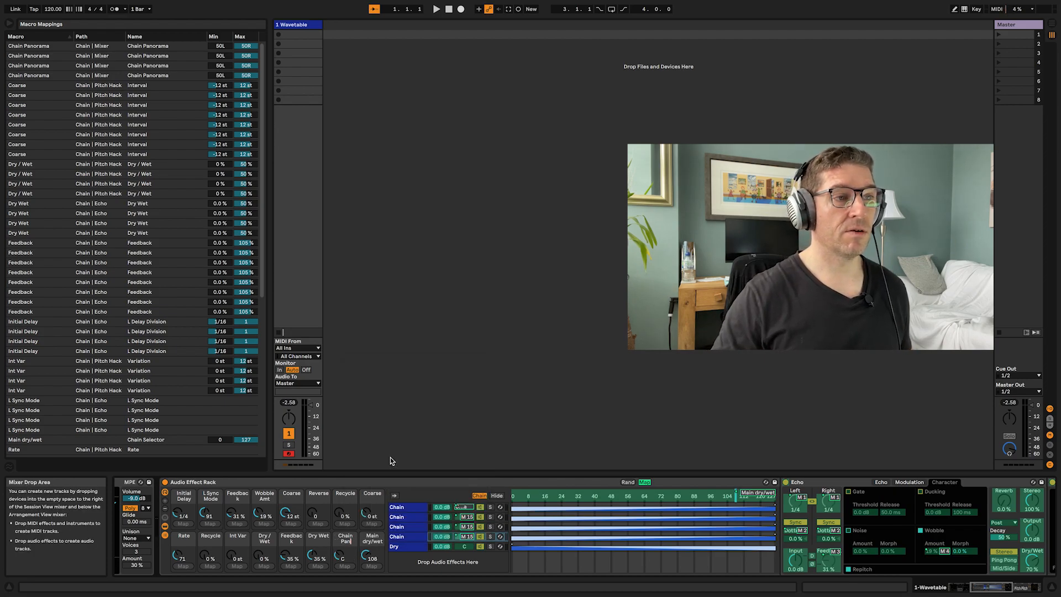
key("Return")
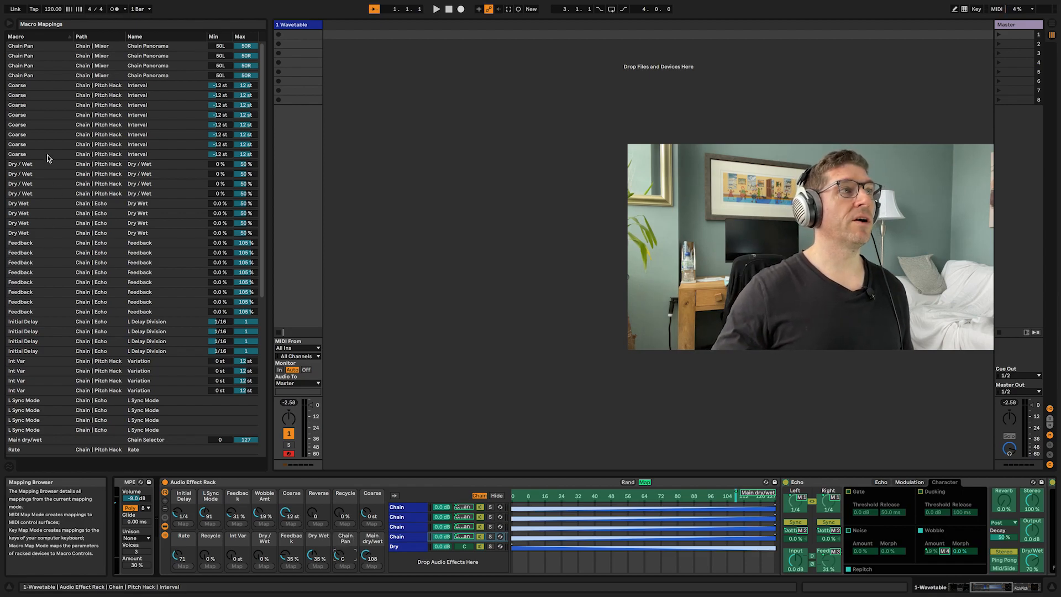
- Set the first Chain Pan mapping's minimum to 12L and its maximum to 50L
left_click(39, 46)
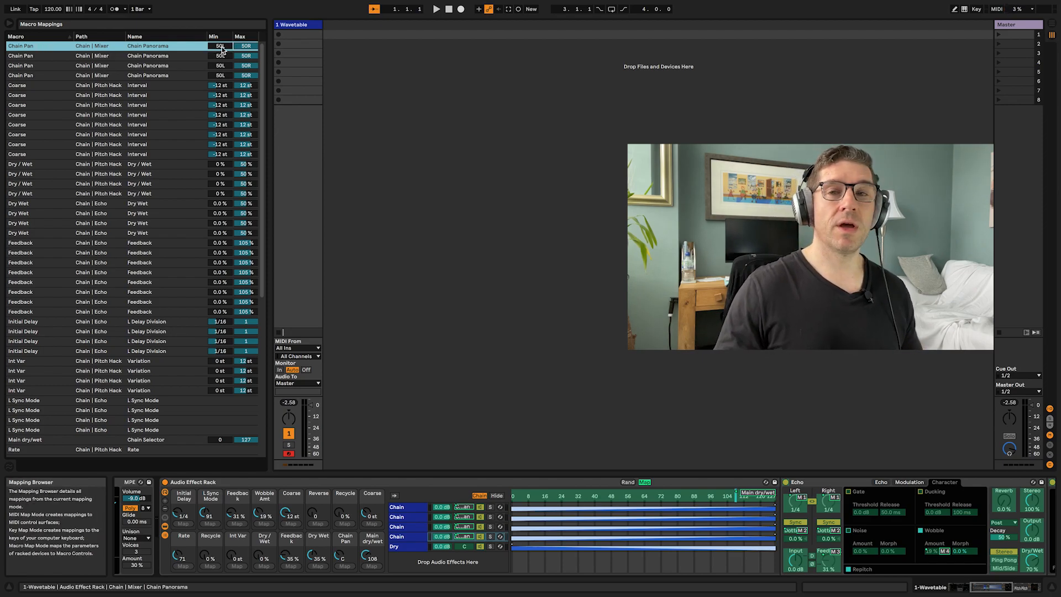
left_click_drag(221, 50, 222, 48)
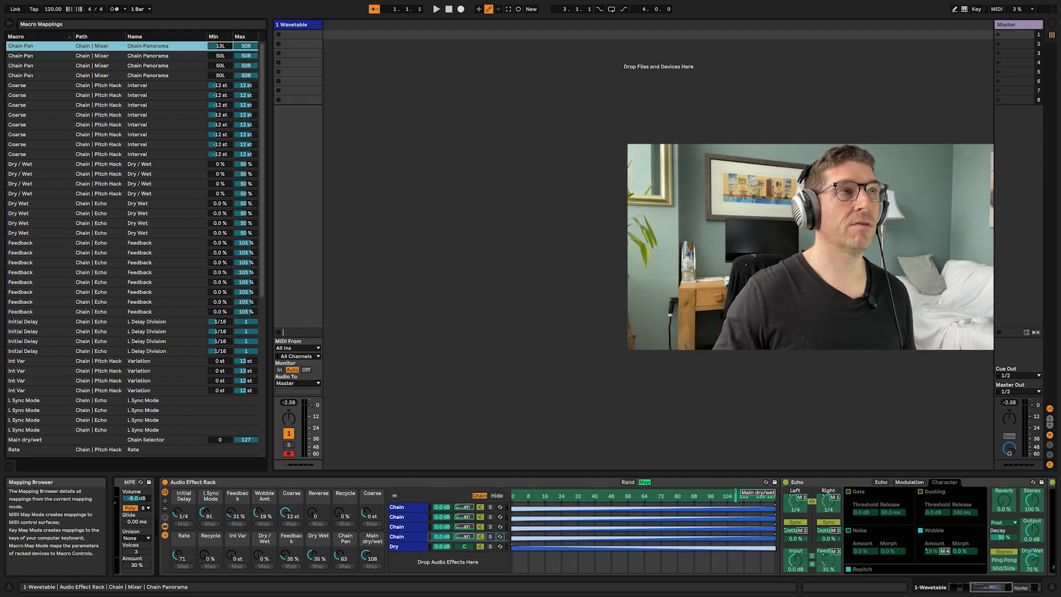
left_click_drag(248, 51, 248, 71)
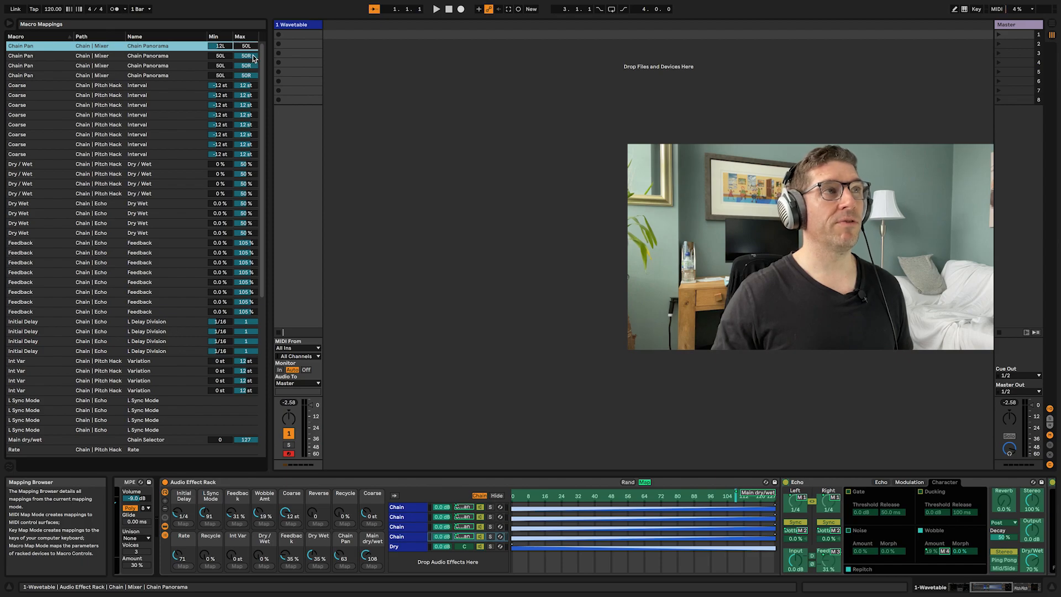
- Set the second Chain Pan mapping's minimum to 12R and give the third mapping a range from 20L to 50L
left_click(221, 57)
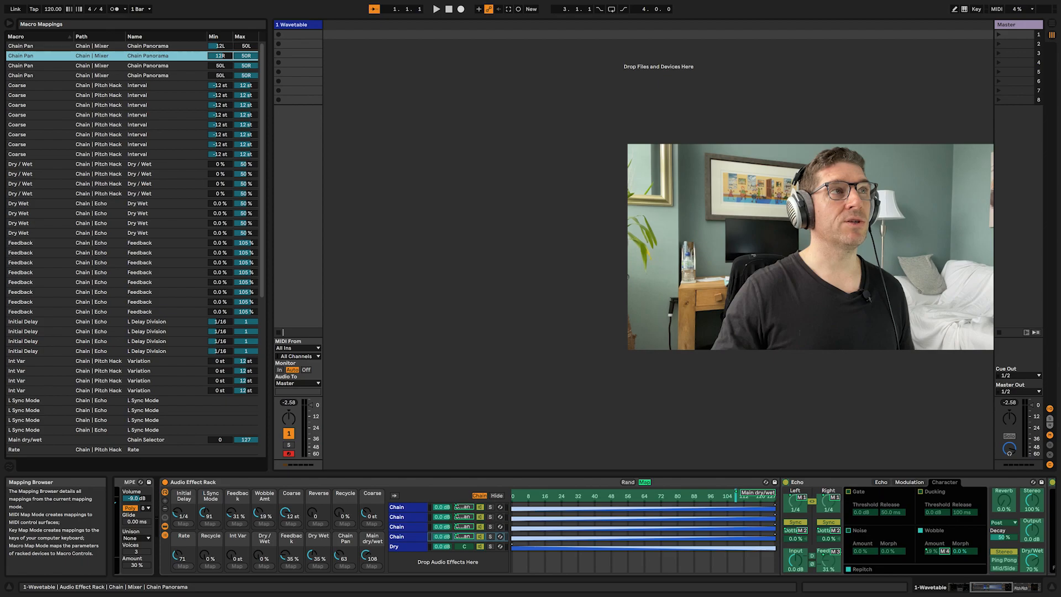
left_click(221, 66)
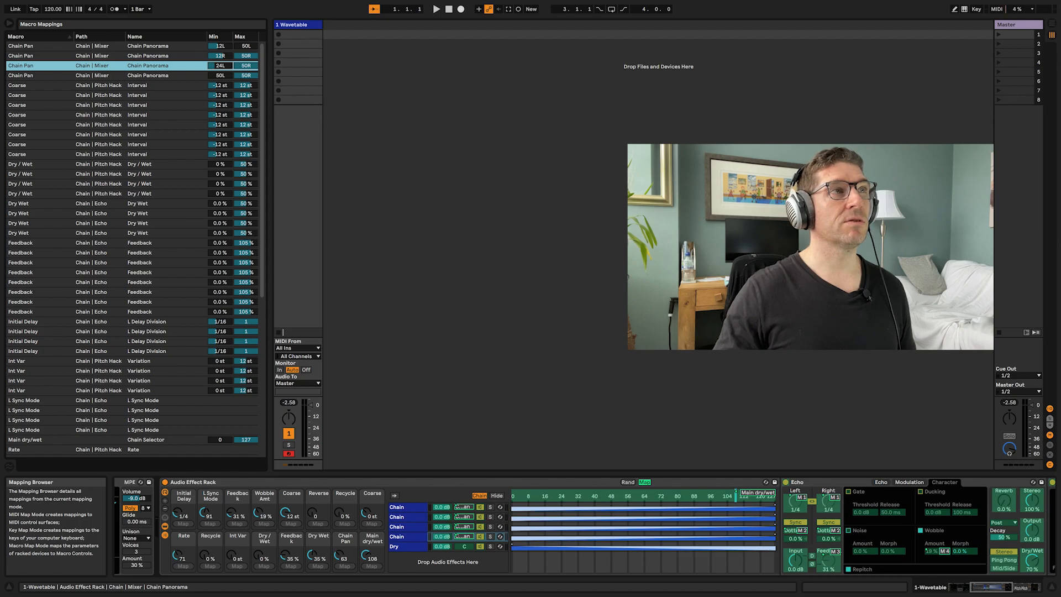
left_click_drag(249, 68, 248, 128)
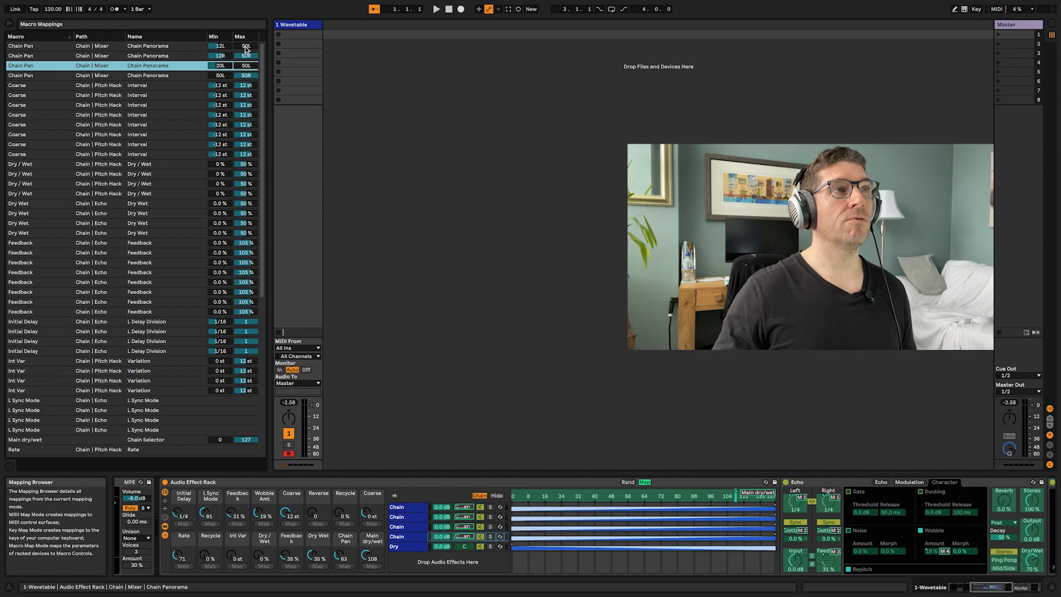
- Set the first Chain Pan mapping's maximum to 35L and give the fourth mapping a range from 20R to 35R
left_click_drag(245, 47, 245, 45)
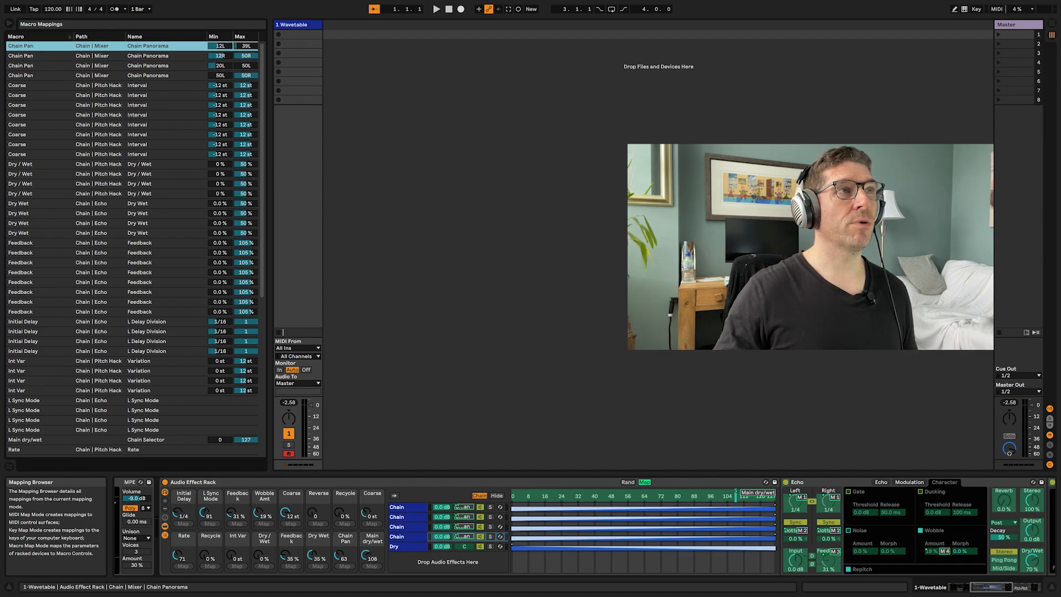
left_click_drag(246, 75, 246, 80)
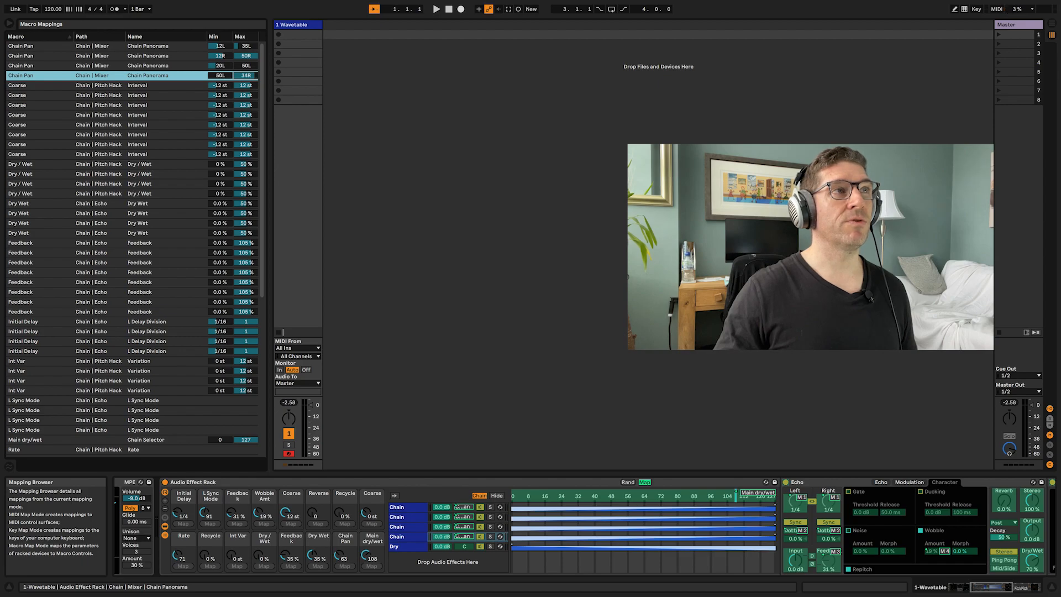
left_click_drag(247, 81, 222, 59)
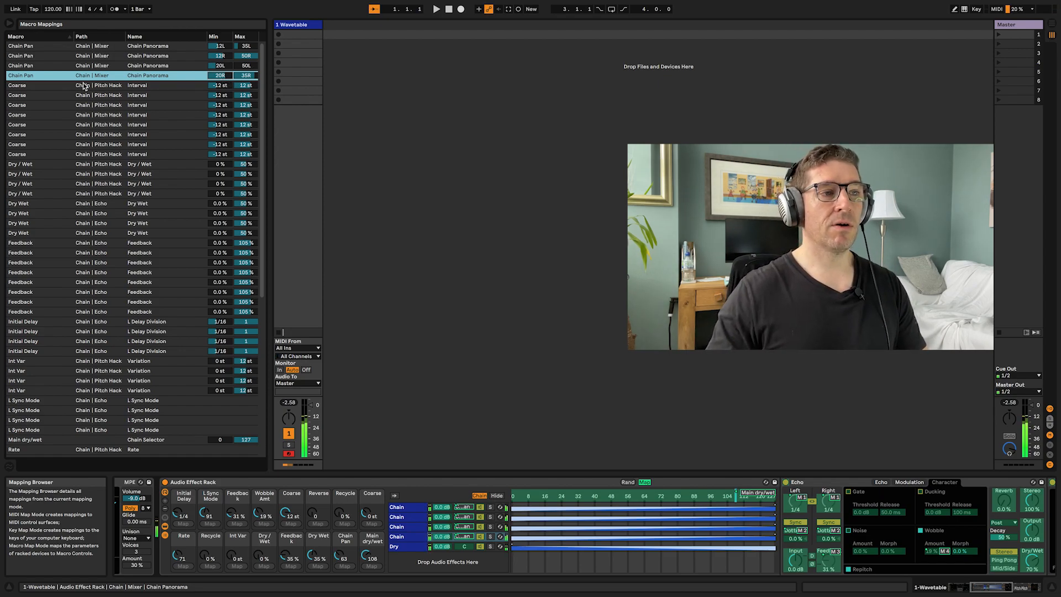
- Sweep the Chain Pan macro down to 0 and up to 127, leaving it there, and bring the chain's devices into view
left_click_drag(339, 554, 339, 591)
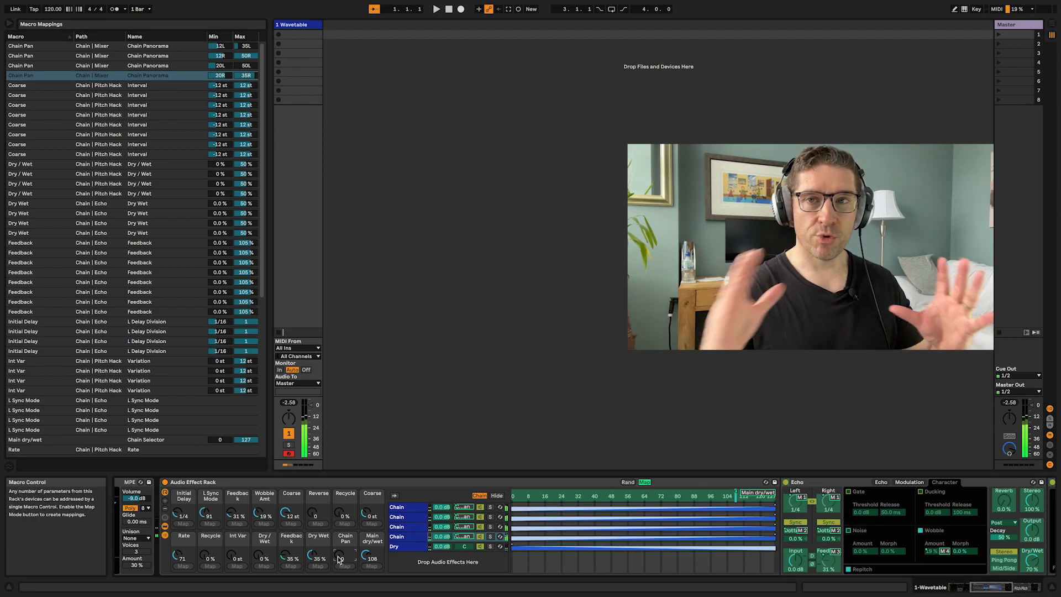
left_click_drag(340, 556, 340, 486)
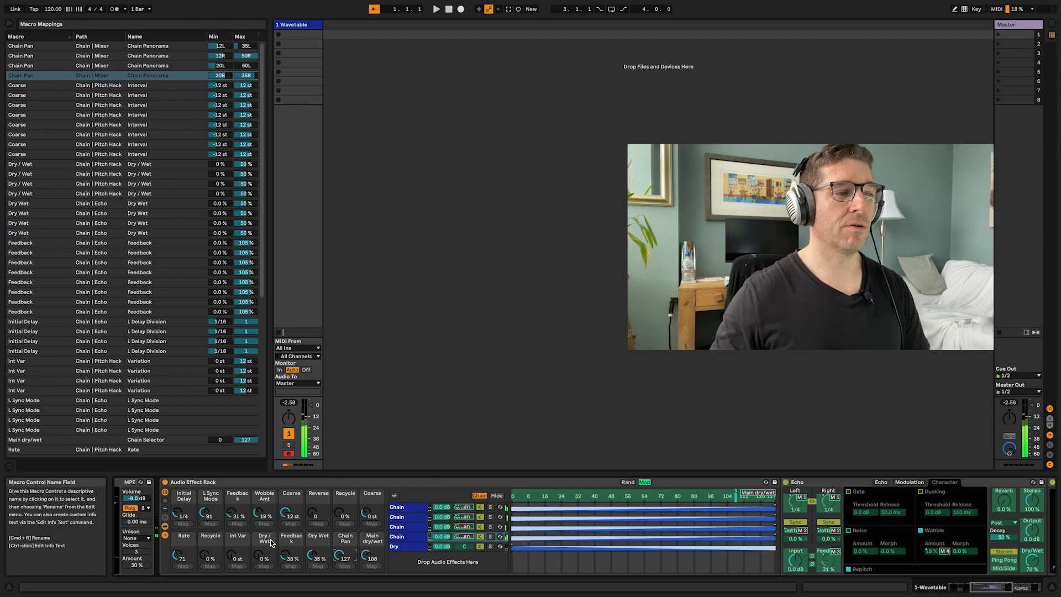
left_click(427, 508)
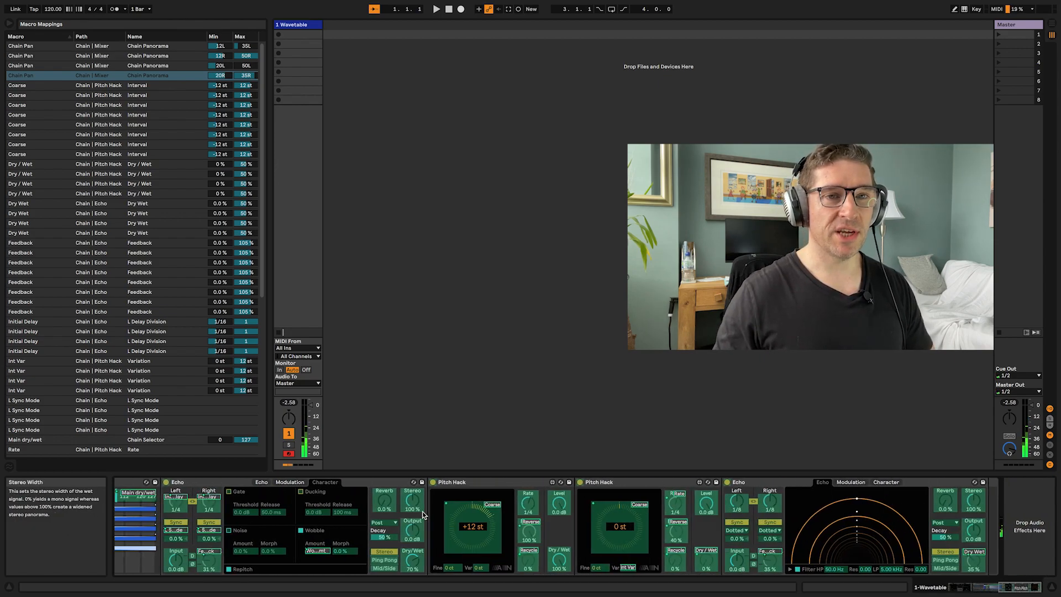
- Leave macro mapping mode, look through the chain's devices, and hide the rack's chain selector zones
scroll(166, 491, "left", 2)
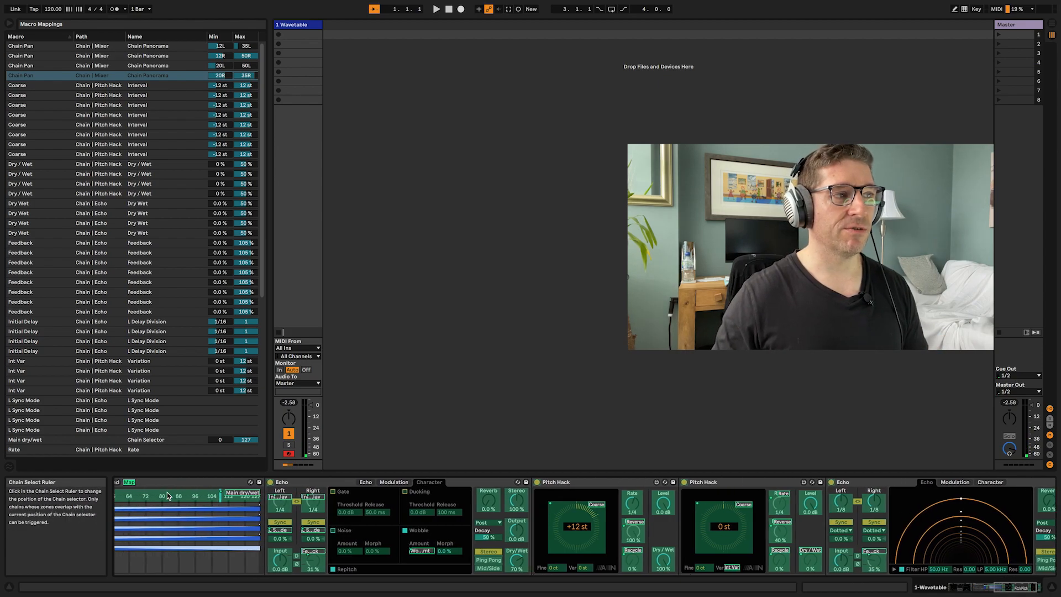
left_click(131, 482)
scroll(166, 493, "left", 6)
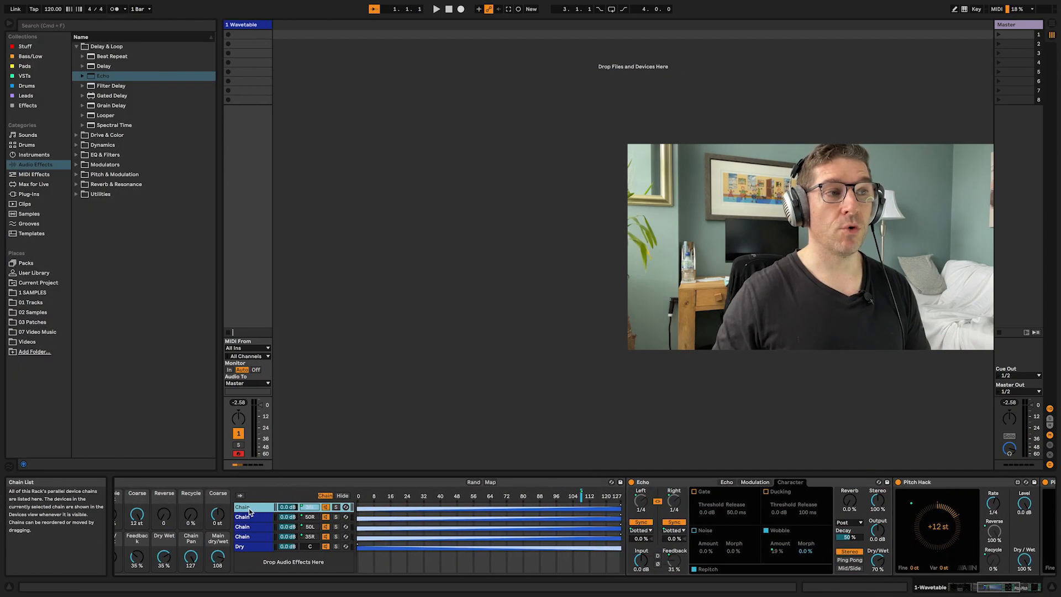
scroll(269, 515, "right", 10)
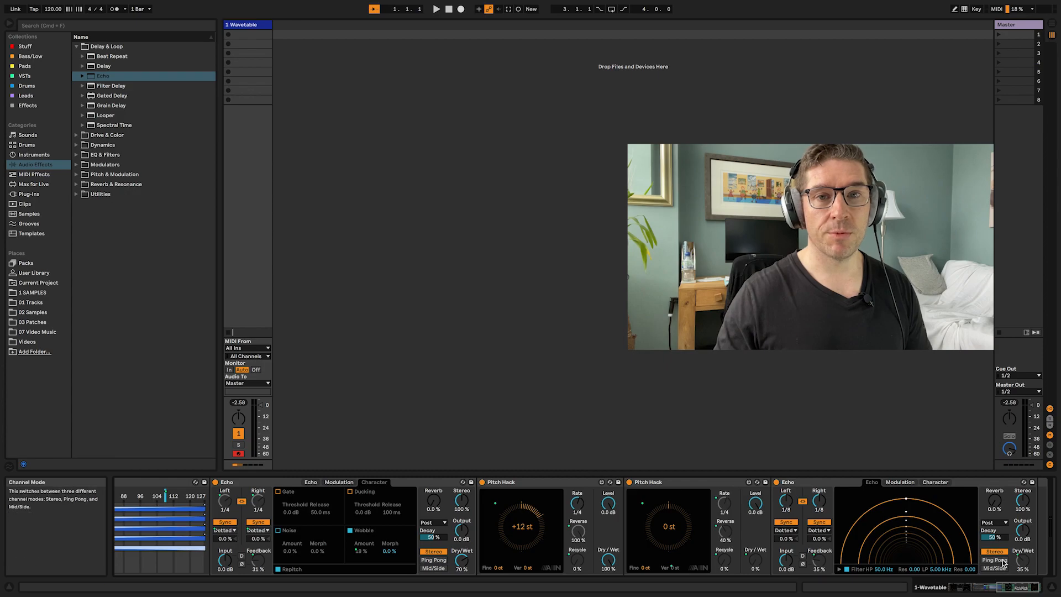
scroll(336, 517, "left", 15)
scroll(326, 513, "right", 1)
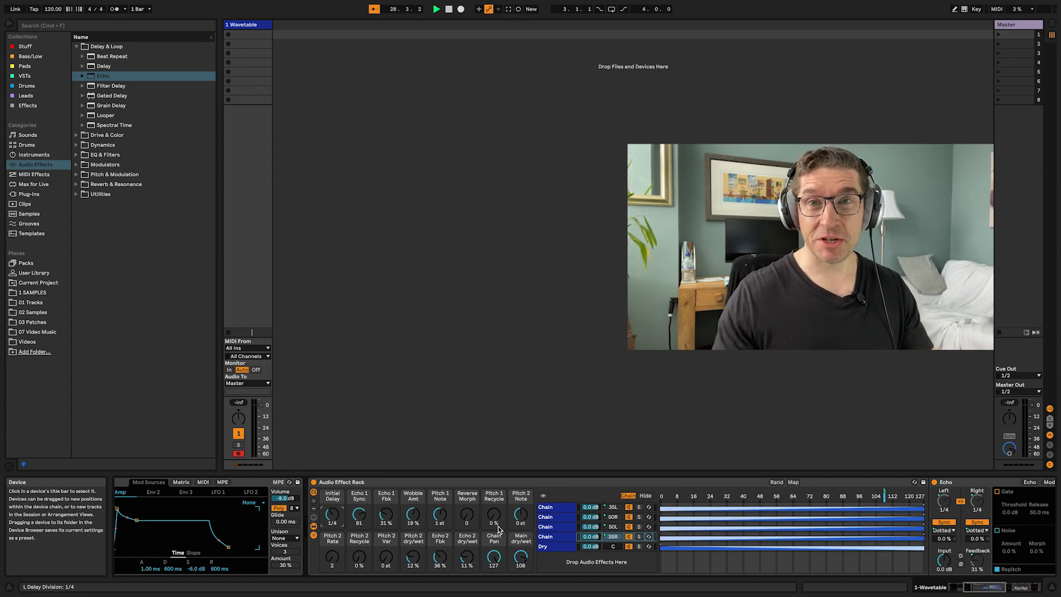
left_click(646, 495)
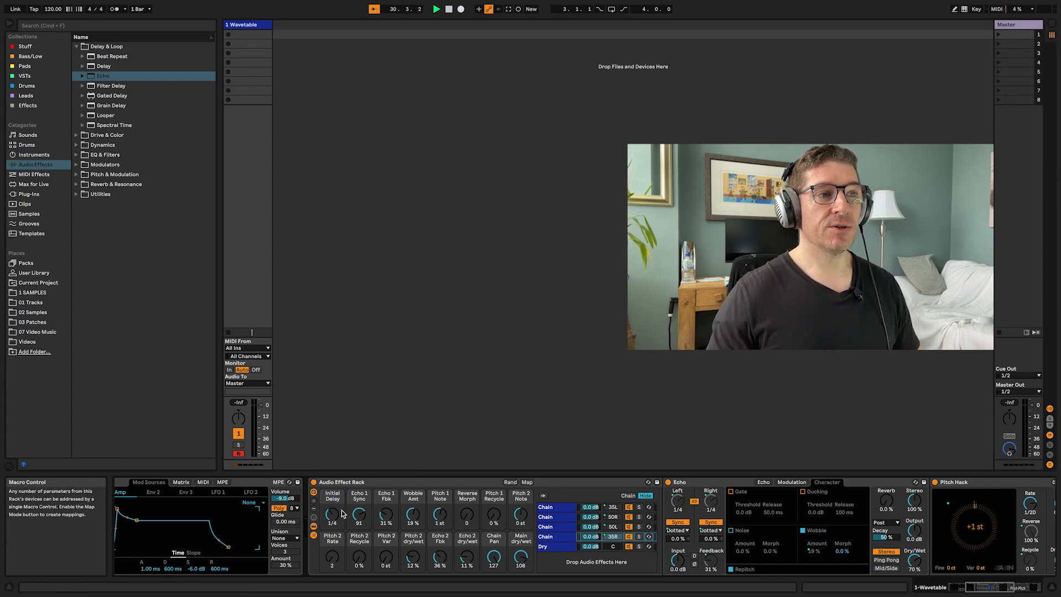
- Zero Echo 1 Fbk, Wobble Amt and Pitch 2 dry/wet, set Main dry/wet to 58, and set the Wavetable amp envelope's sustain to -3.3 dB
mouse_move(332, 515)
left_mouse_down()
mouse_move(332, 501)
mouse_move(329, 515)
left_mouse_up()
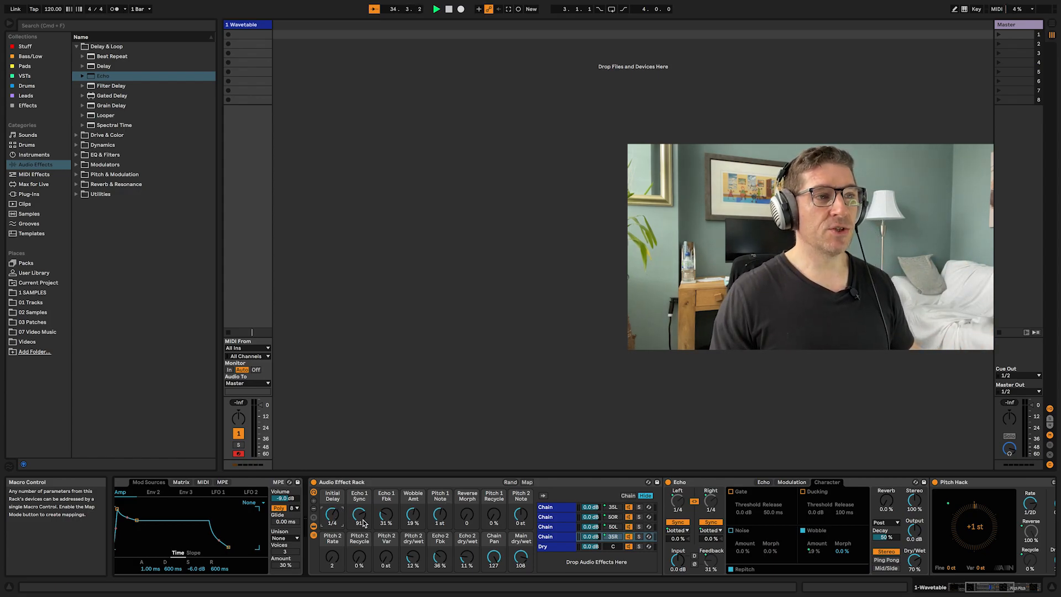
left_click_drag(414, 558, 520, 568)
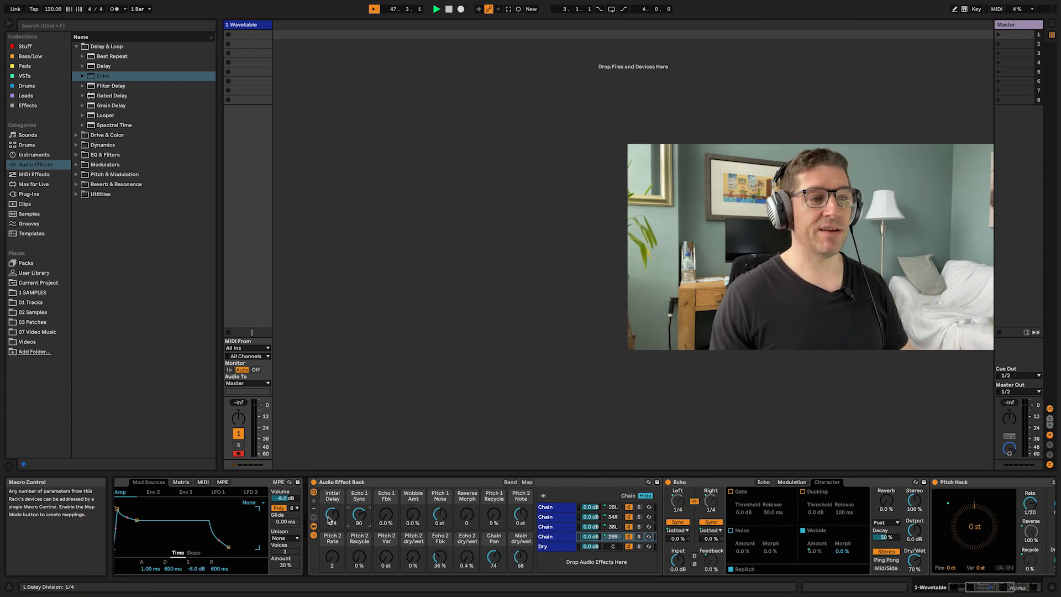
left_click_drag(195, 568, 188, 568)
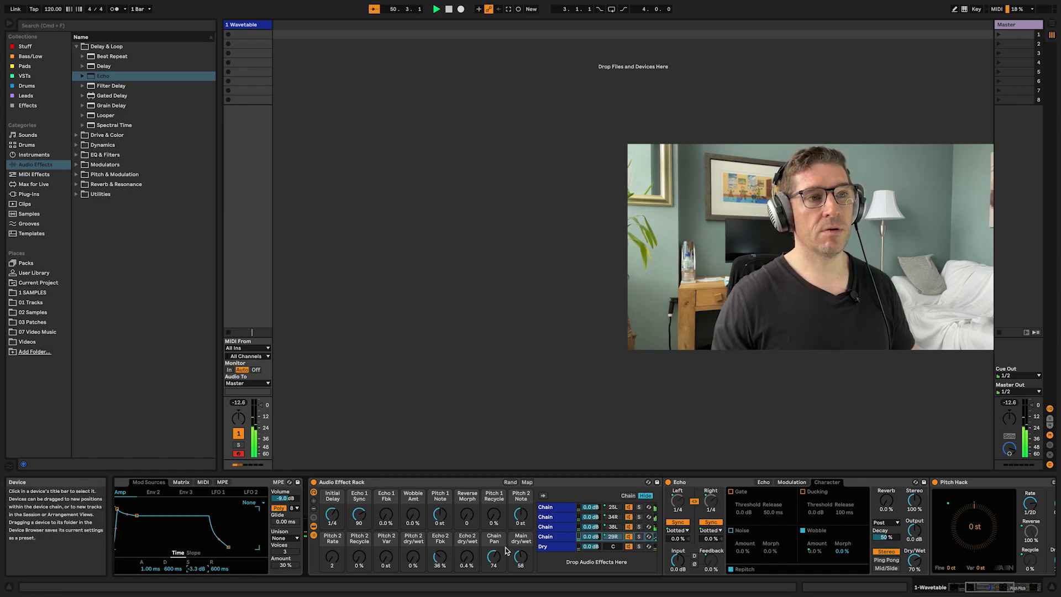
- Audition Main dry/wet at 127, set Echo 1 Fbk to 50 %, and bring Main dry/wet down to 66
left_click_drag(521, 560, 521, 525)
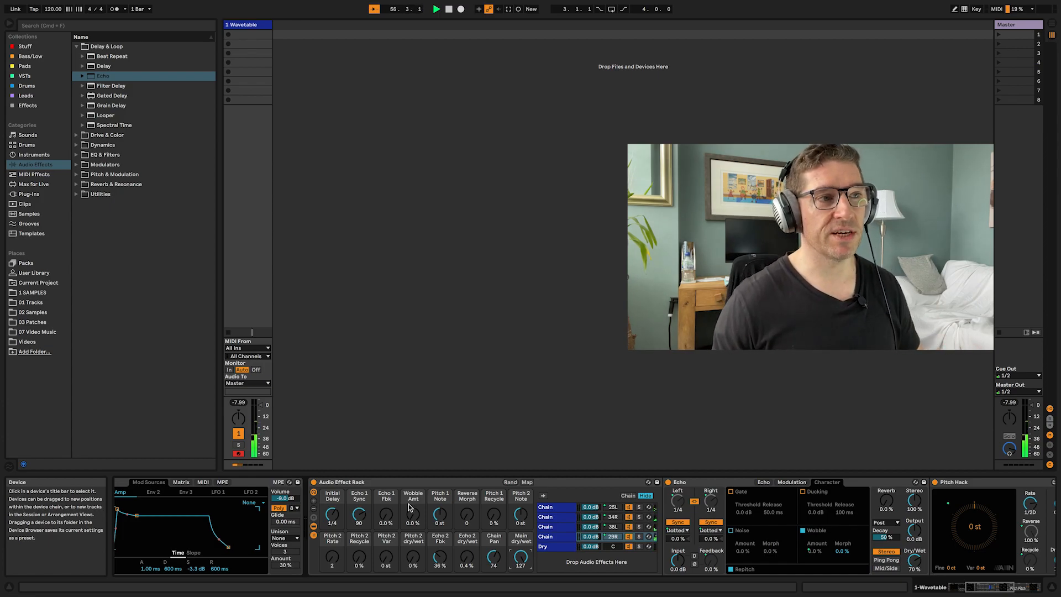
mouse_move(386, 514)
left_mouse_down()
mouse_move(386, 502)
mouse_move(383, 512)
left_mouse_up()
left_click(726, 483)
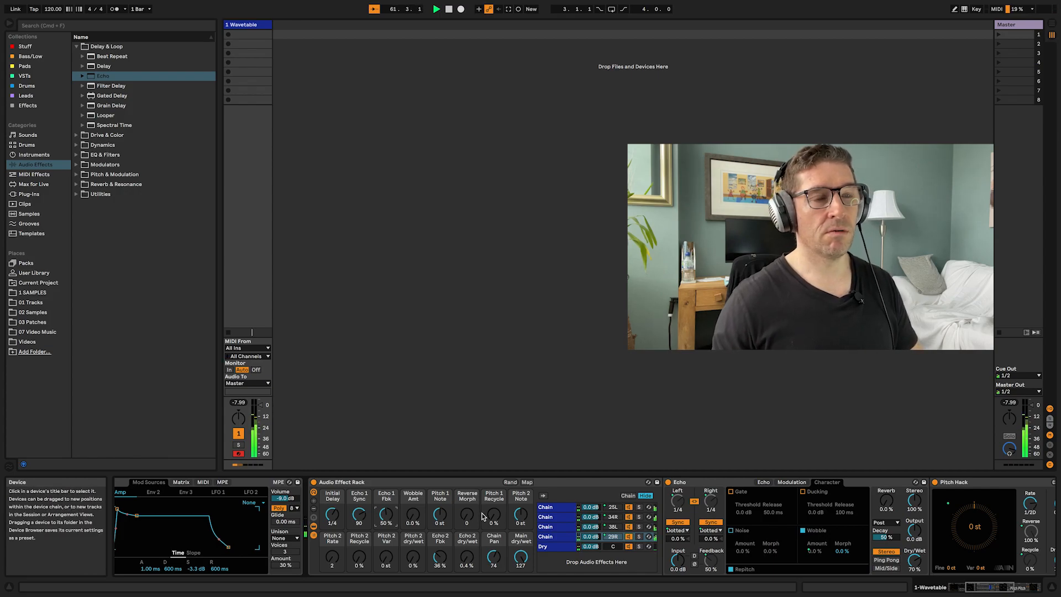
left_click_drag(521, 557, 520, 567)
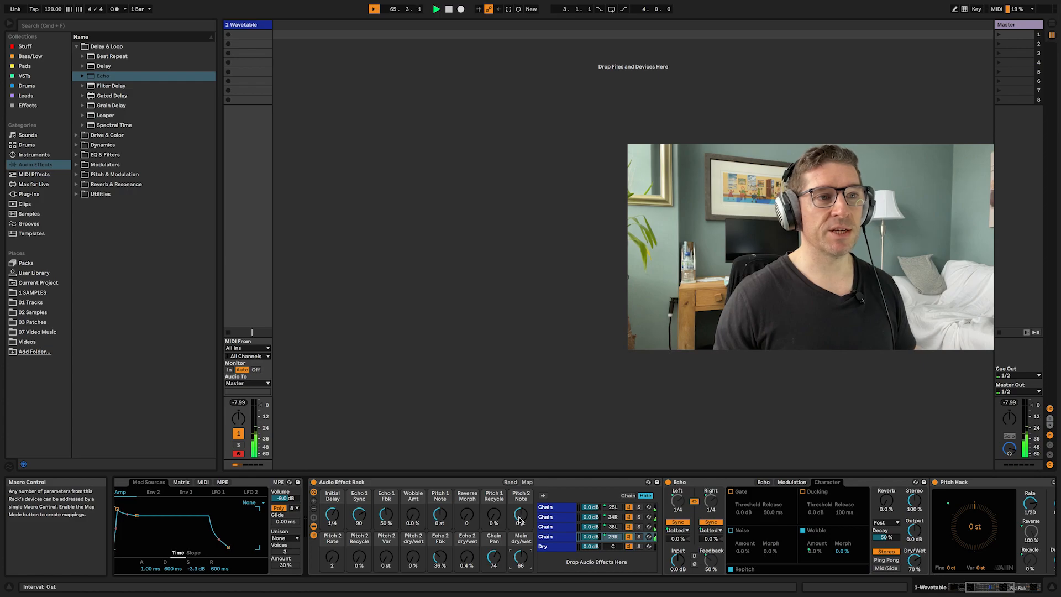
- Set Pitch 2 dry/wet to 16 % and Pitch 1 Note to 12 st, trying Pitch 2 Note at 12 st and -12 st
left_click_drag(520, 514, 521, 500)
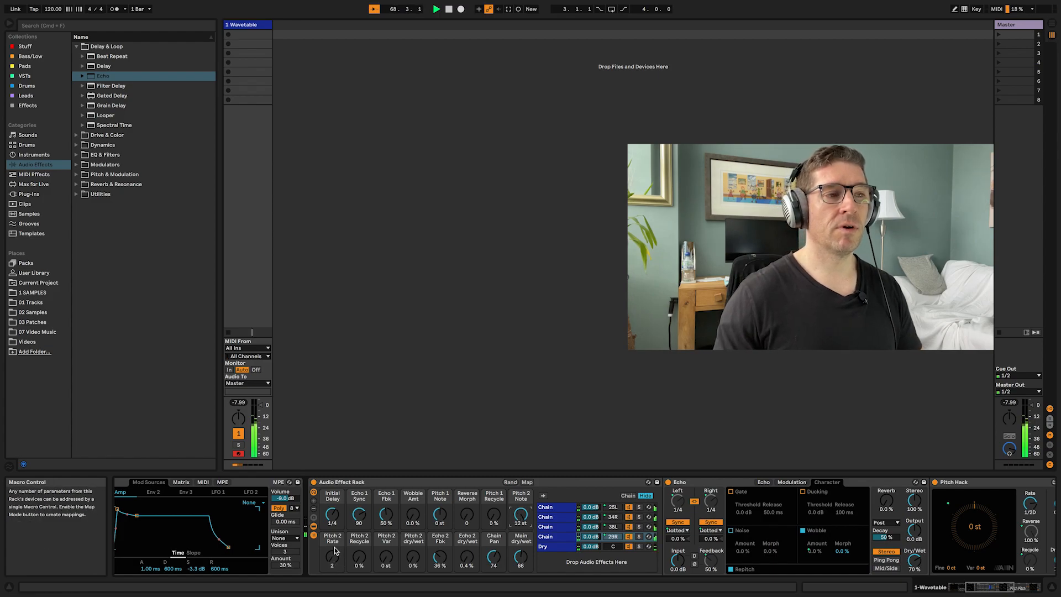
left_click_drag(413, 558, 413, 552)
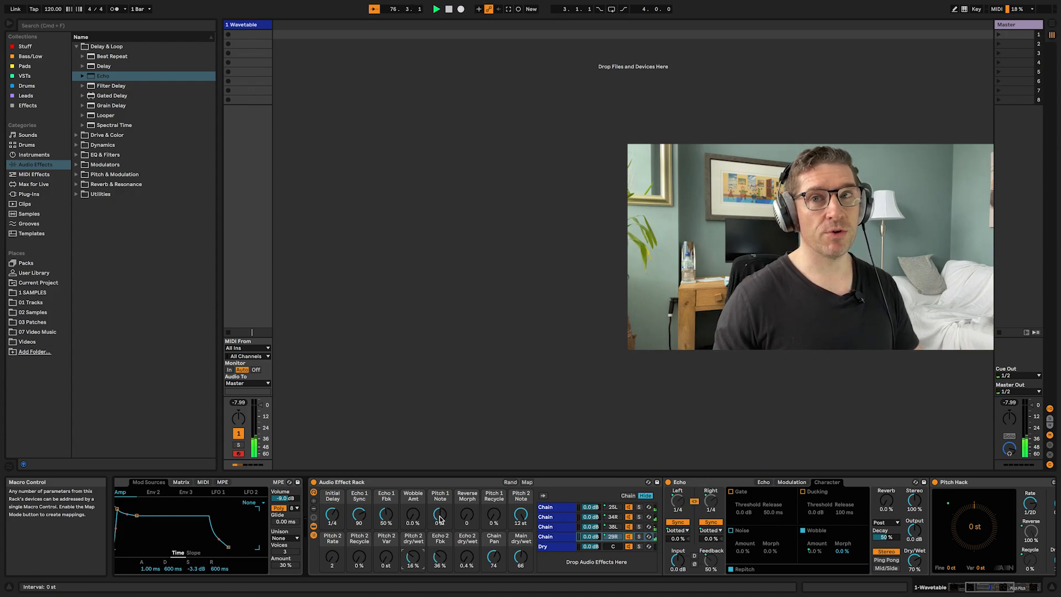
left_click_drag(440, 514, 440, 500)
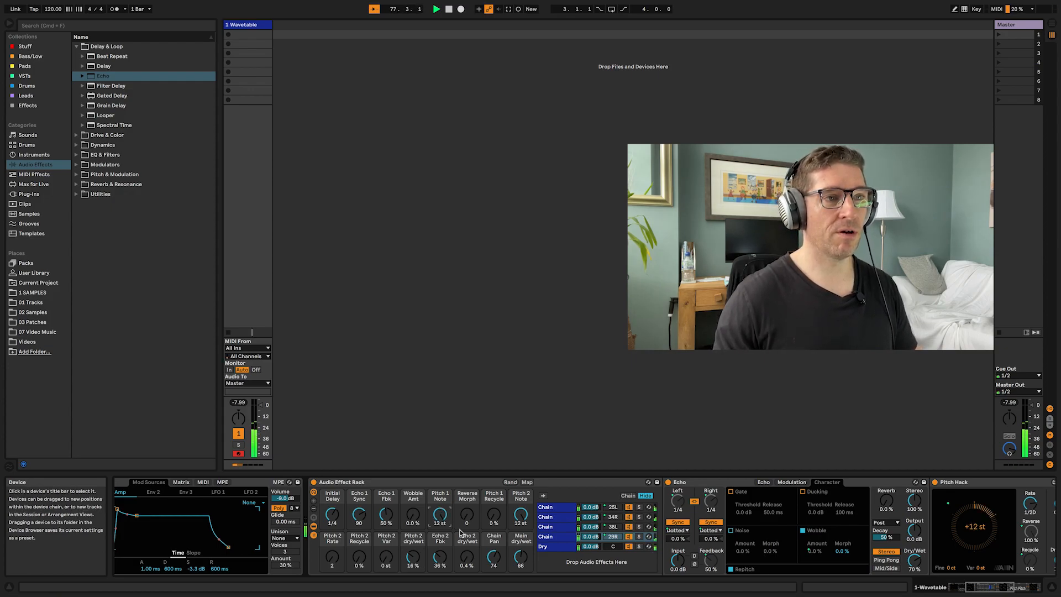
left_click_drag(520, 520, 522, 547)
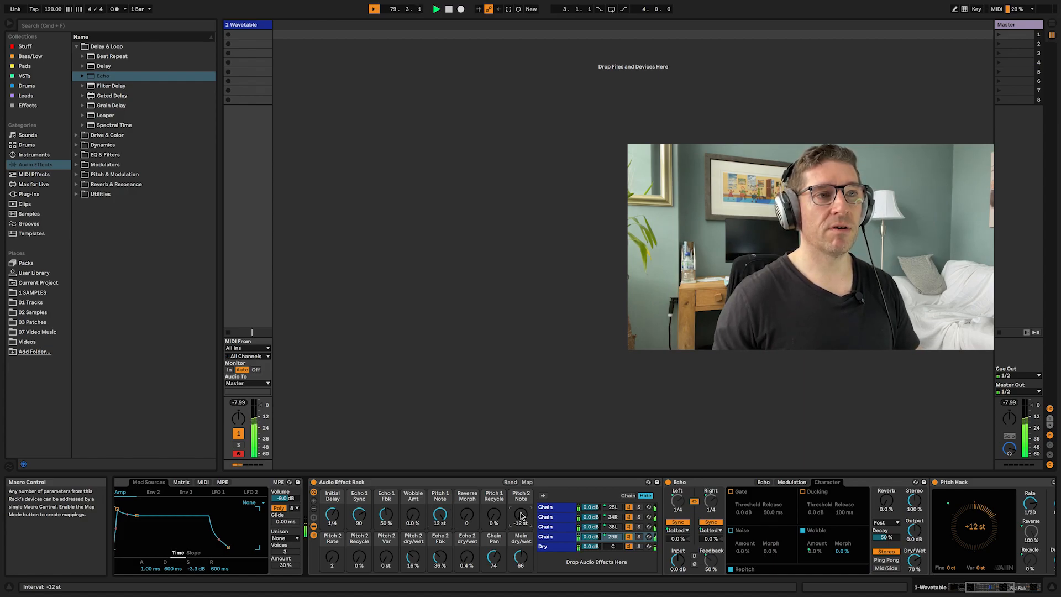
- Set Reverse Morph to 121 and Pitch 2 Rate to 52, and change Pitch 2 Note to 0 st and on to 12 st
left_click_drag(468, 516, 469, 500)
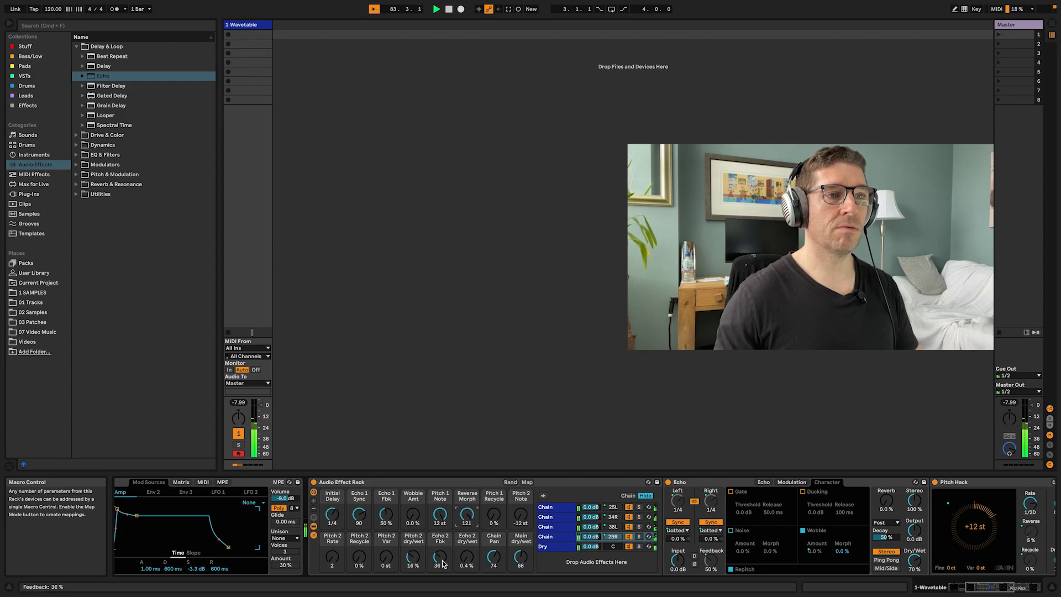
double_click(520, 524)
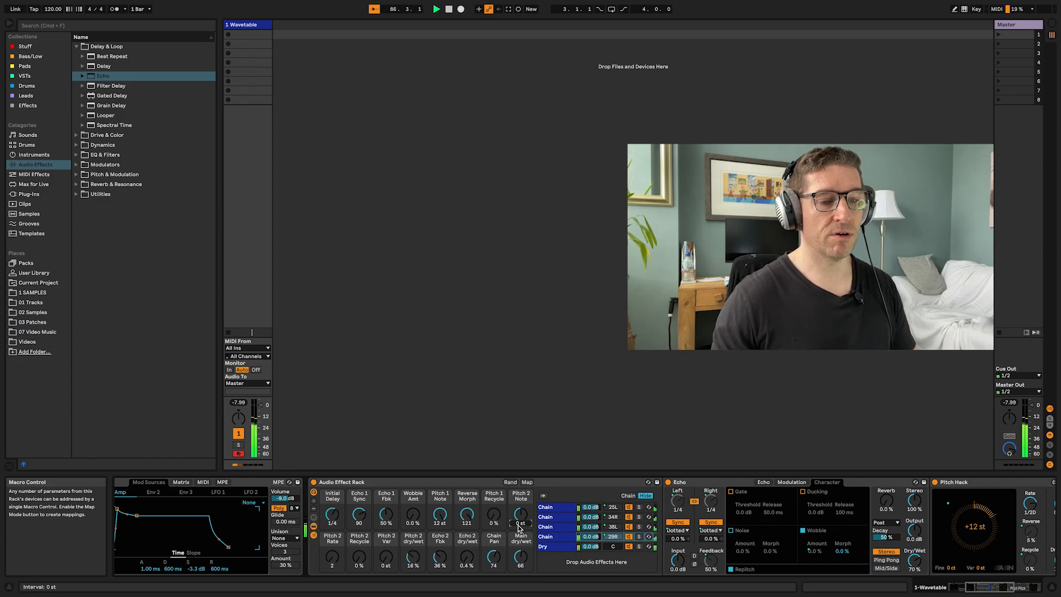
mouse_move(332, 558)
left_mouse_down()
mouse_move(331, 536)
mouse_move(330, 563)
left_mouse_up()
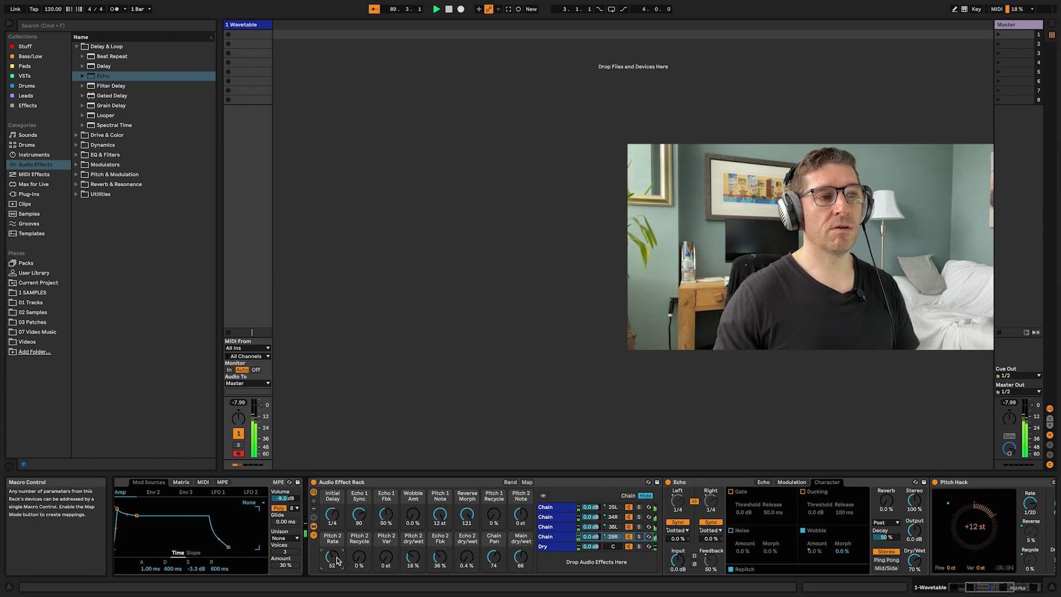
left_click_drag(521, 519, 521, 505)
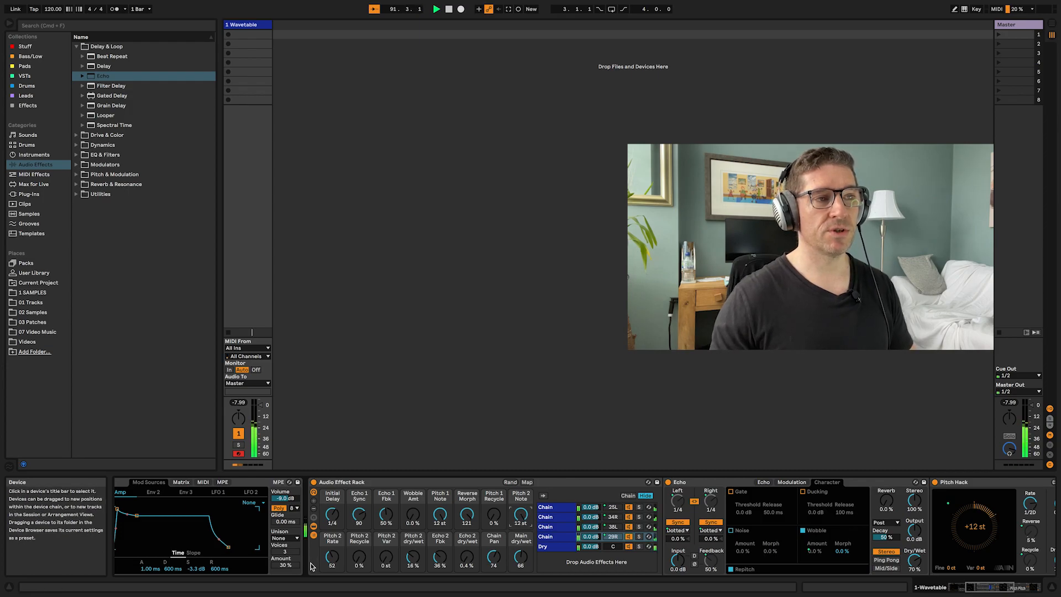
- Set Pitch 2 Rate to 123, Pitch 2 dry/wet to 28 % and Echo 2 dry/wet to 26 %, trying Pitch 2 Var at 12 st before resetting it
left_click_drag(331, 560, 331, 547)
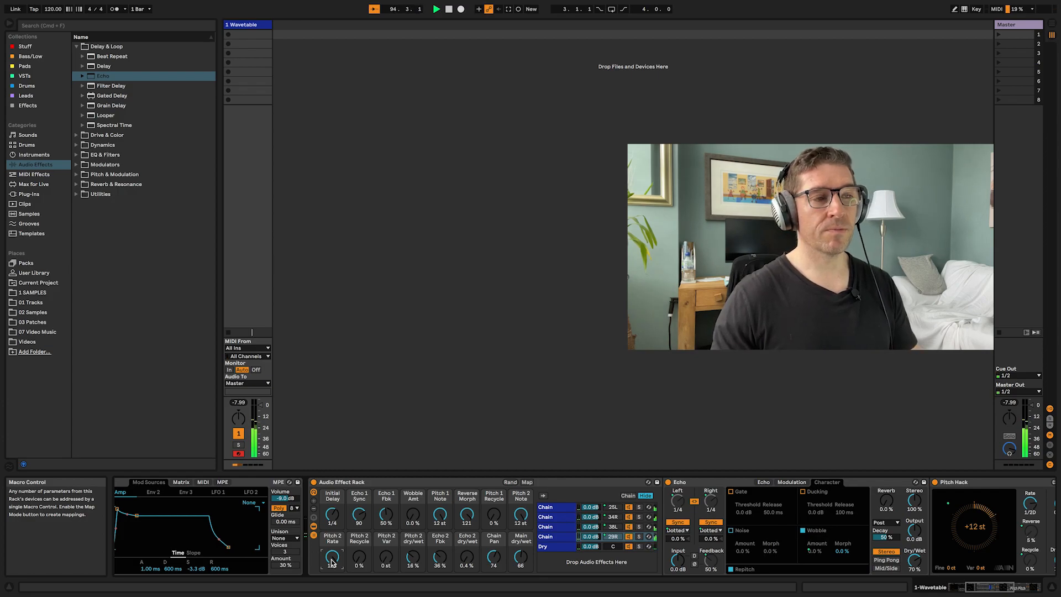
left_click_drag(418, 557, 466, 555)
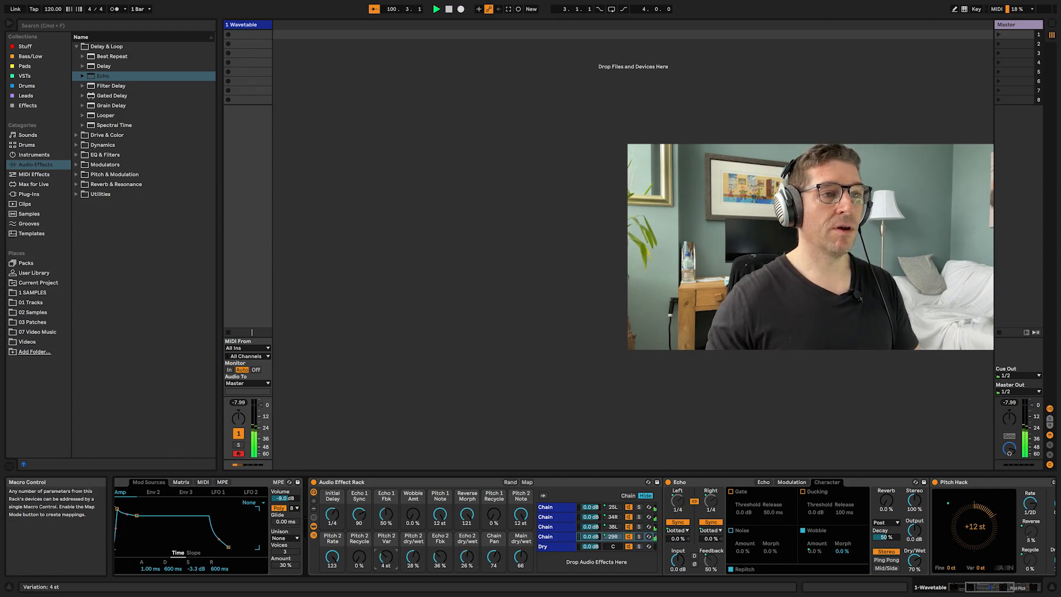
left_click_drag(386, 557, 385, 553)
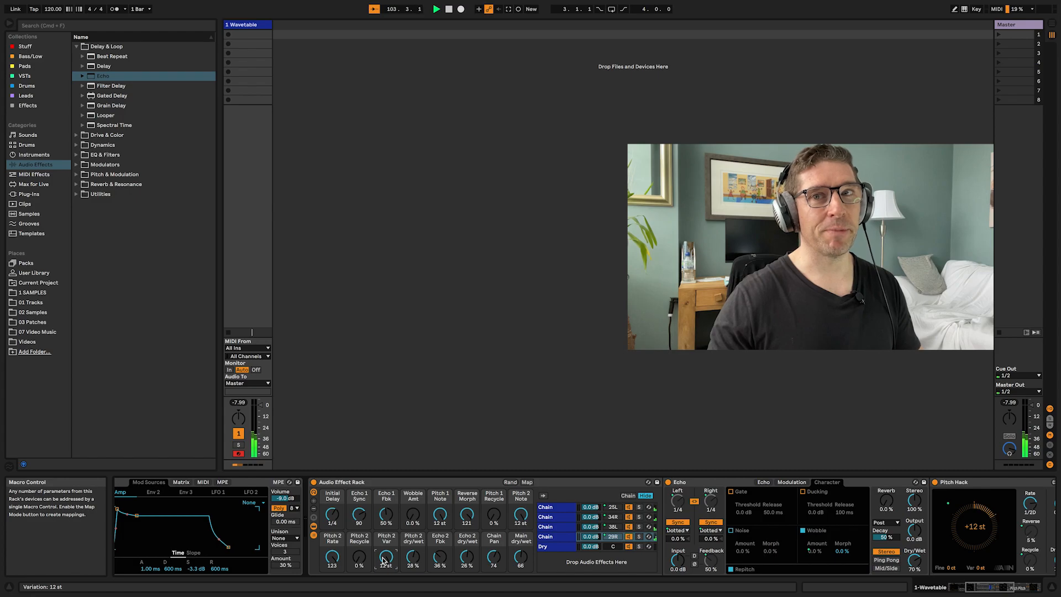
key("Delete")
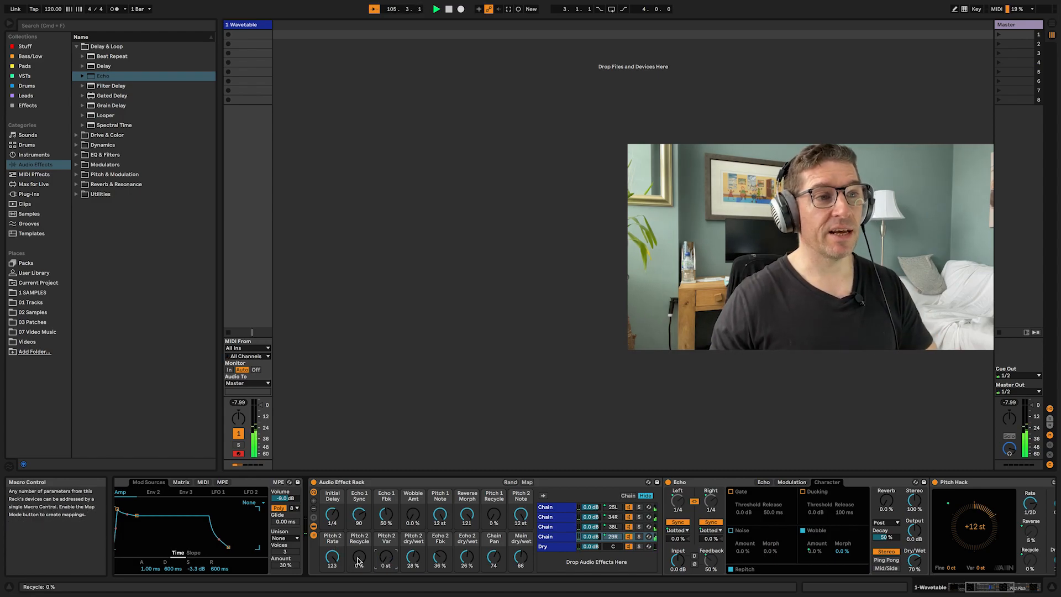
- Turn Pitch 2 Recycle up to 78 % and set Wobble Amt to 28 %
left_click_drag(359, 557, 359, 555)
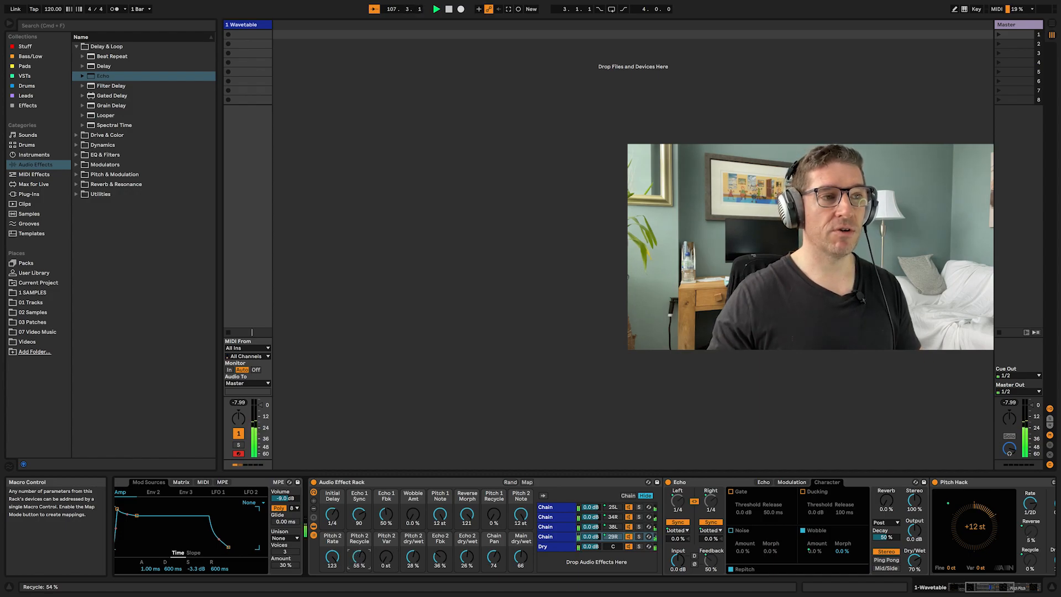
left_click_drag(359, 557, 359, 556)
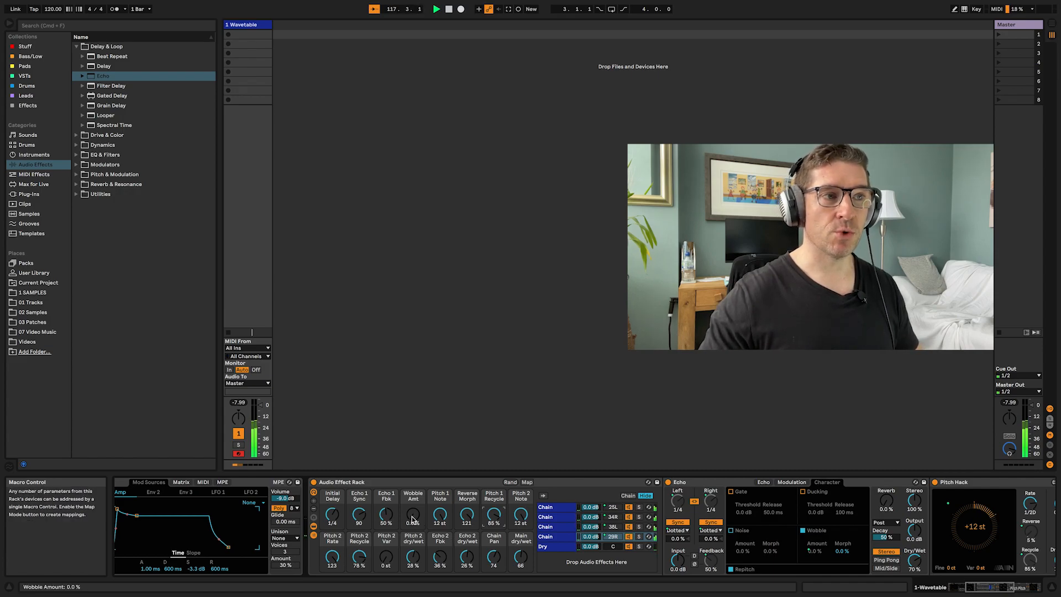
left_click_drag(412, 518, 412, 505)
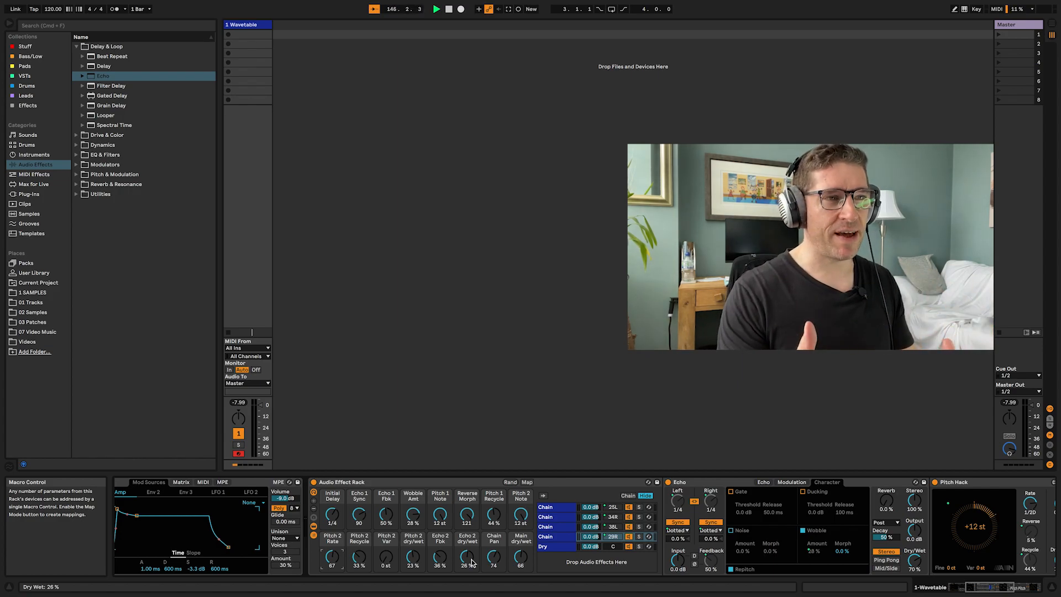
- Restart playback and replace the Wavetable instrument with the Funa natatata.aif voice sample
key("space")
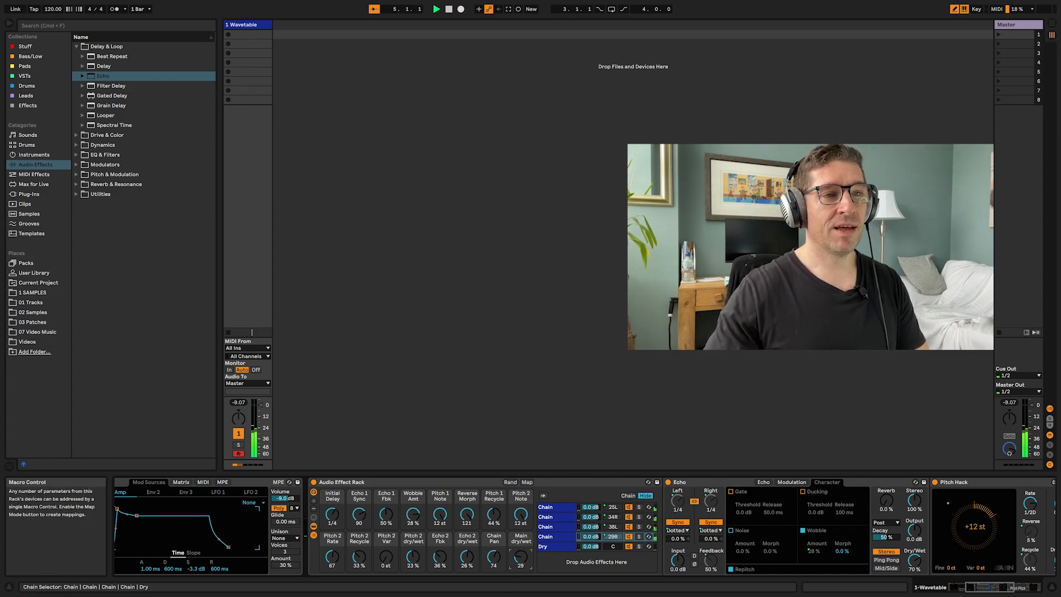
scroll(278, 507, "left", 5)
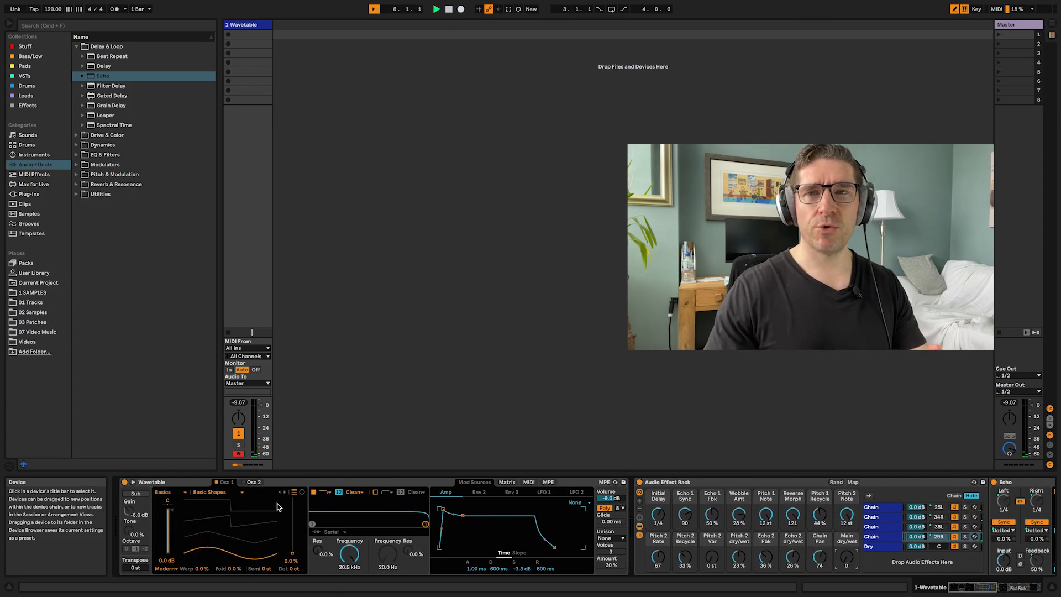
left_click(330, 484)
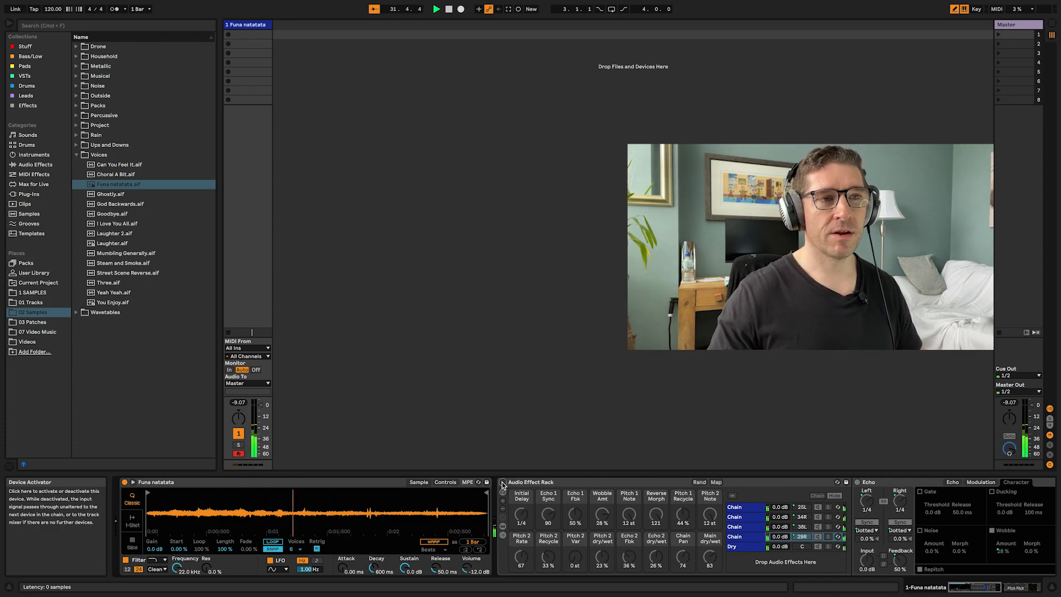
- Reactivate the Audio Effect Rack, load the Ghostly.aif voice sample with 4.8 dB gain, and raise Main dry/wet to 127
left_click(502, 483)
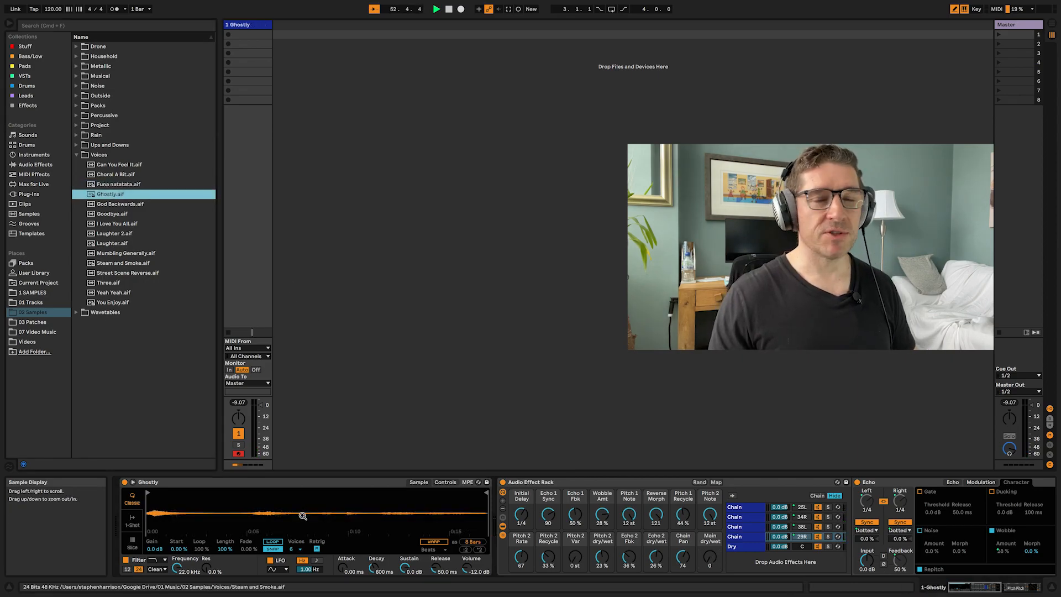
left_click_drag(153, 548, 154, 525)
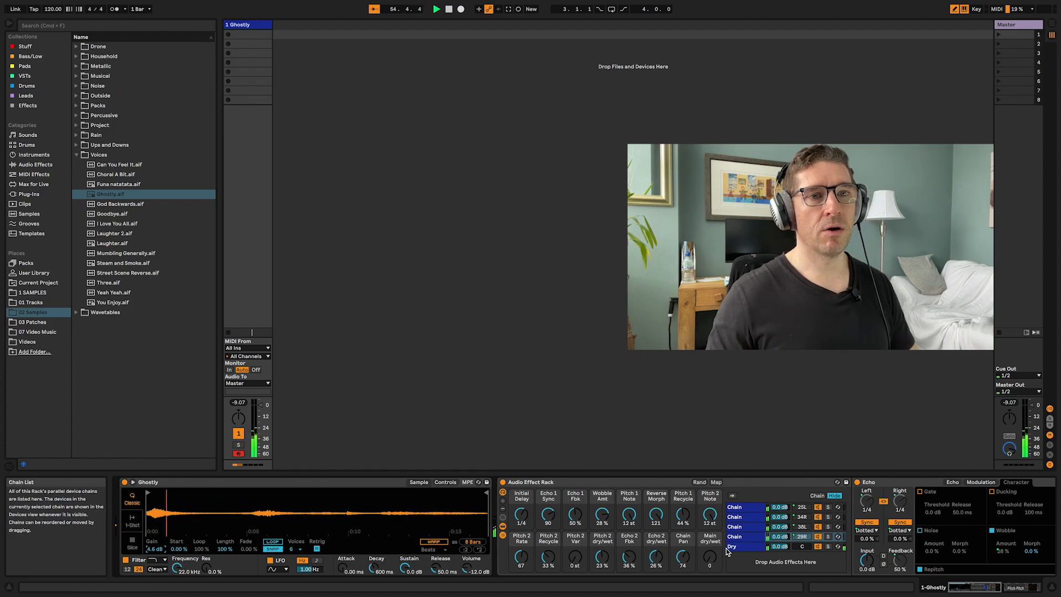
left_click_drag(709, 561, 710, 520)
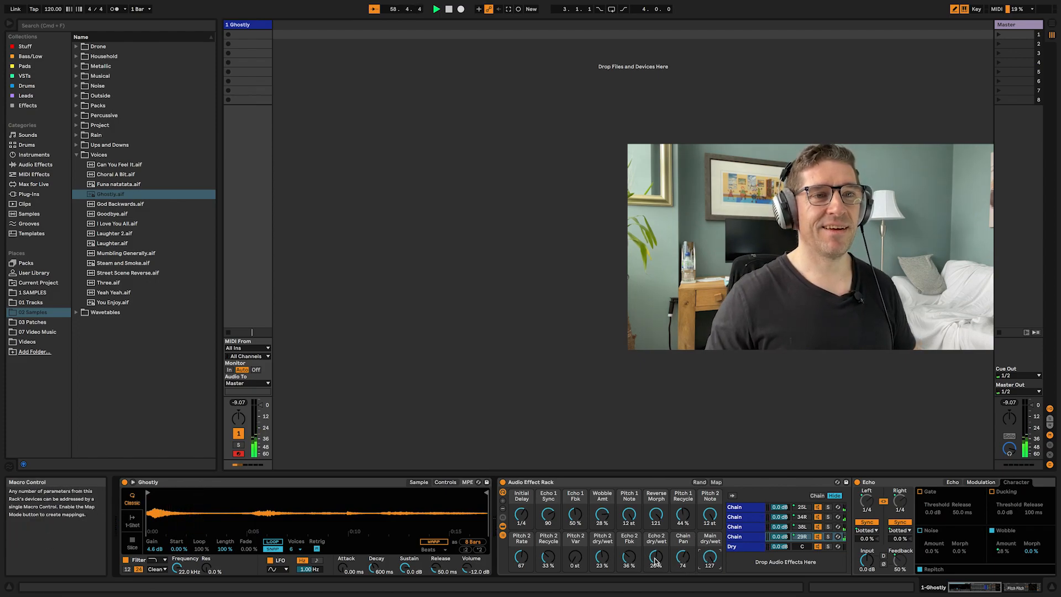
- Set Echo 2 dry/wet to 33 %, Pitch 2 Var to 12 st and Pitch 1 Recycle to 70 %, and adjust Pitch 1 Note
left_click_drag(656, 558, 656, 554)
left_click_drag(575, 557, 573, 561)
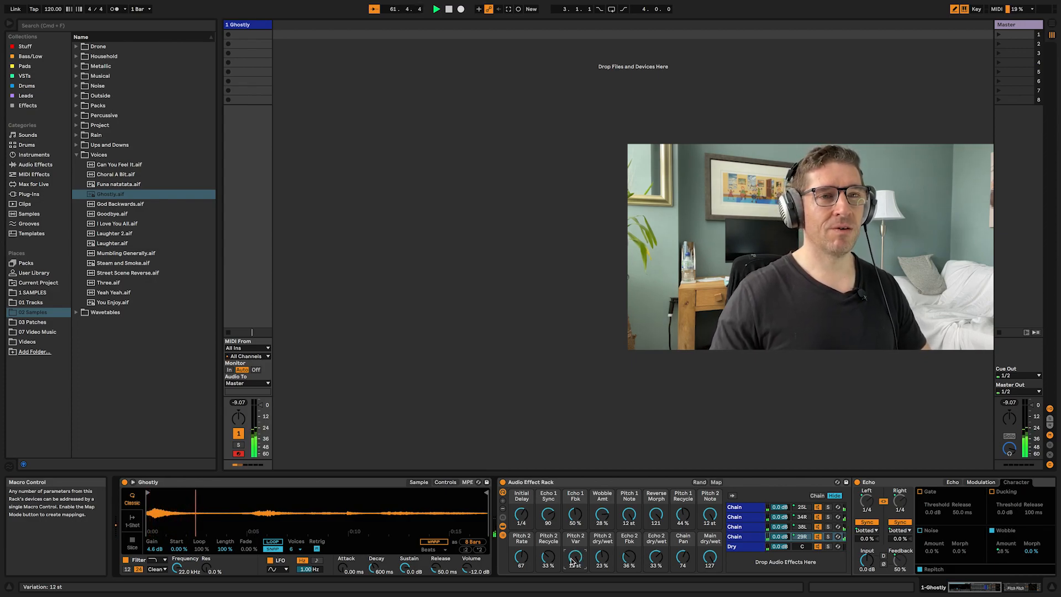
left_click_drag(687, 523, 687, 518)
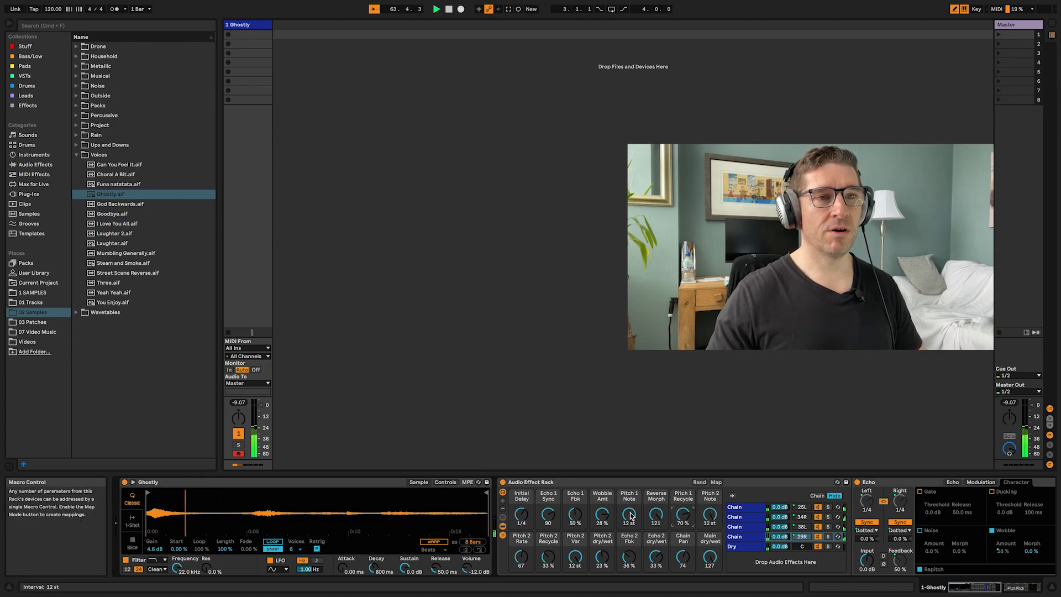
mouse_move(632, 515)
left_mouse_down()
mouse_move(632, 536)
mouse_move(634, 517)
left_mouse_up()
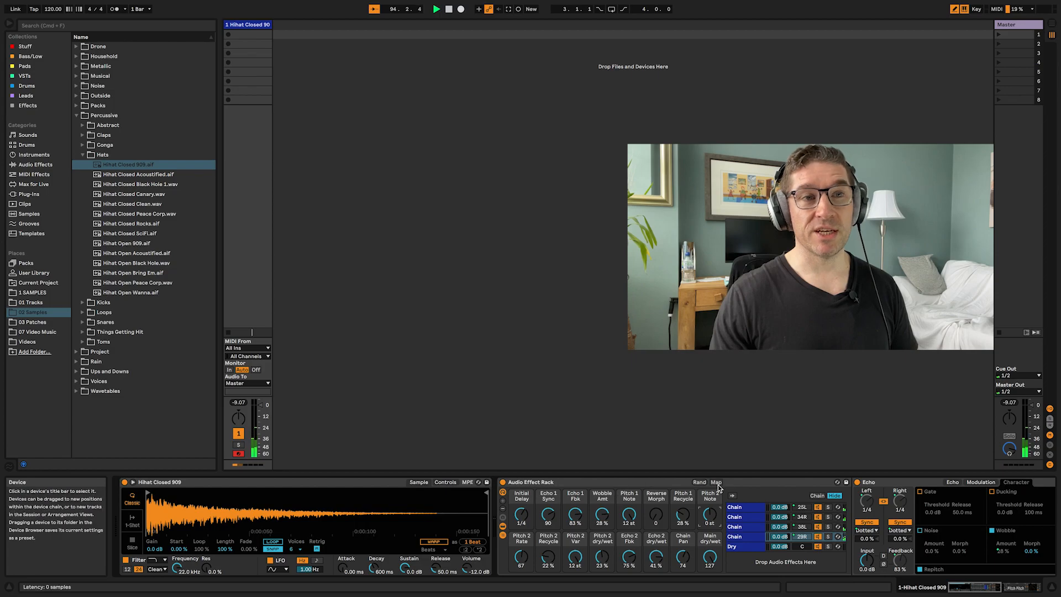
- Randomize the rack's macros and replace the hi-hat with the Conga 808 Hi.aif sample
left_click(699, 482)
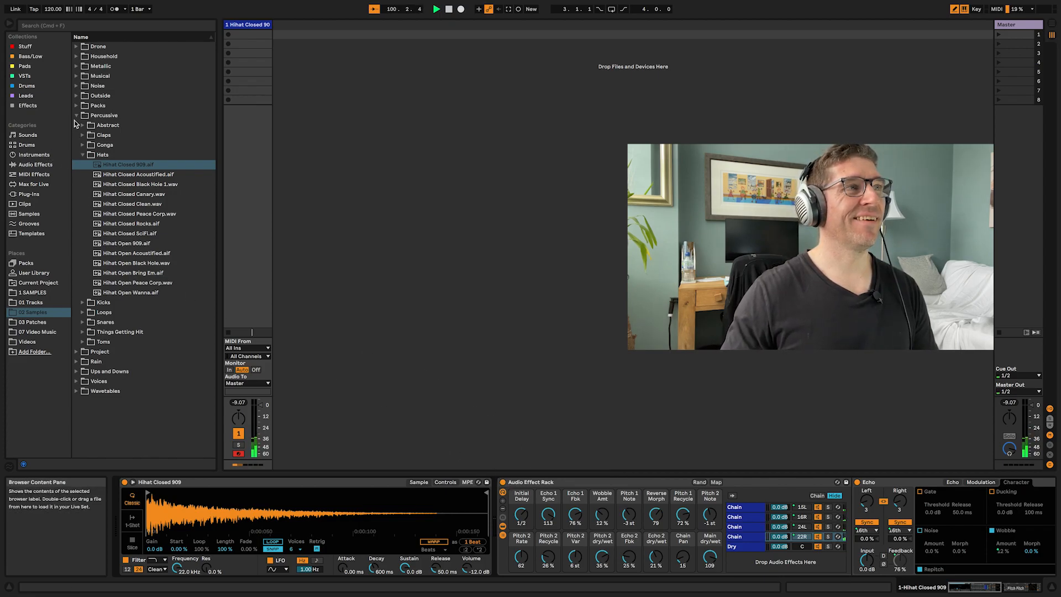
left_click(83, 155)
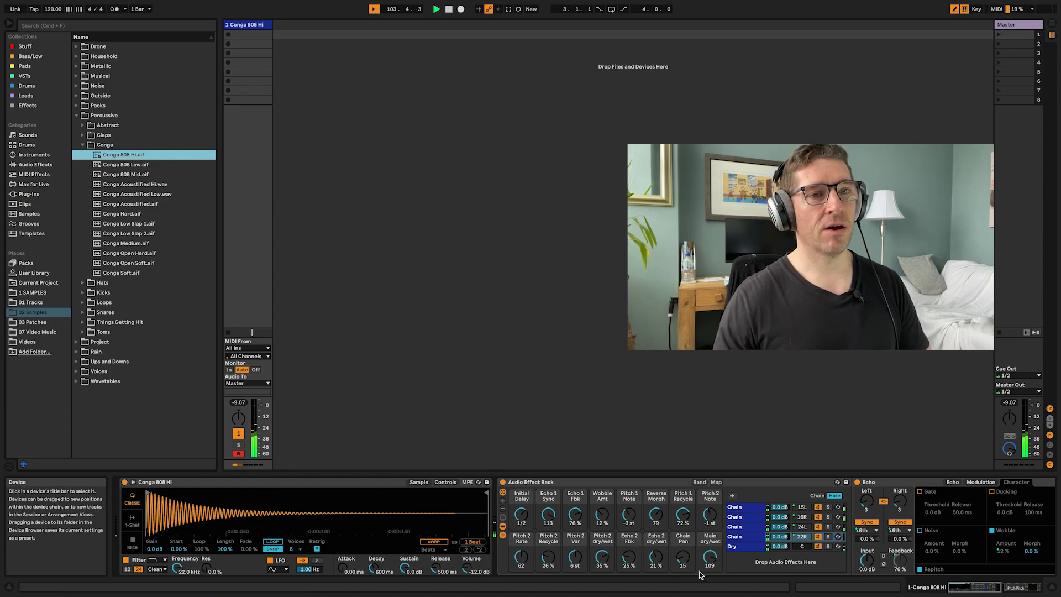
- Set Main dry/wet to 125, Chain Pan to 106 and Echo 2 Fbk to 81 %, lower Echo 1 Fbk, and randomize the macros
left_click_drag(710, 559, 709, 531)
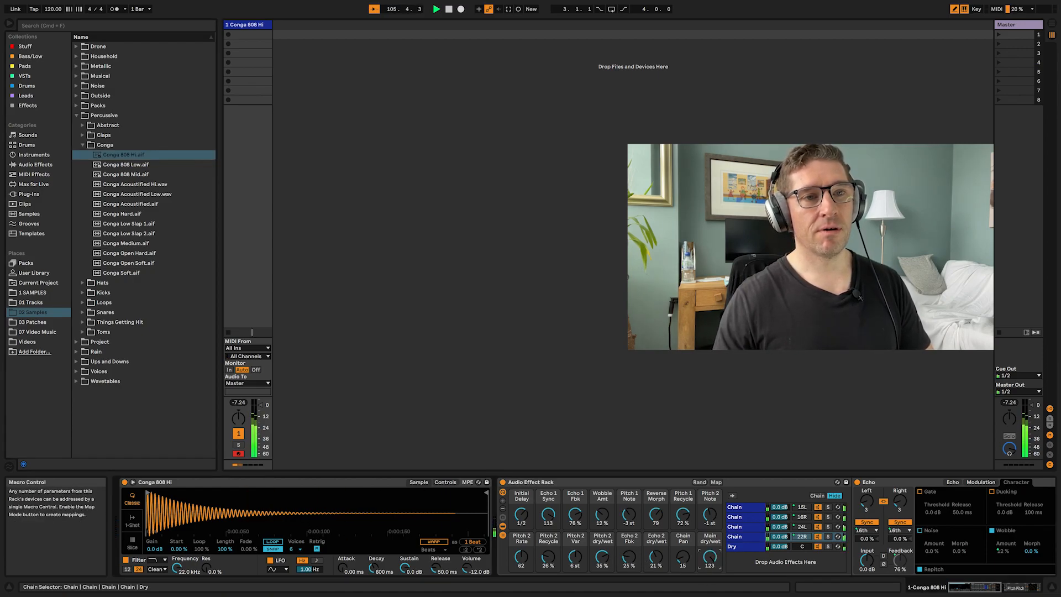
left_click_drag(629, 558, 629, 547)
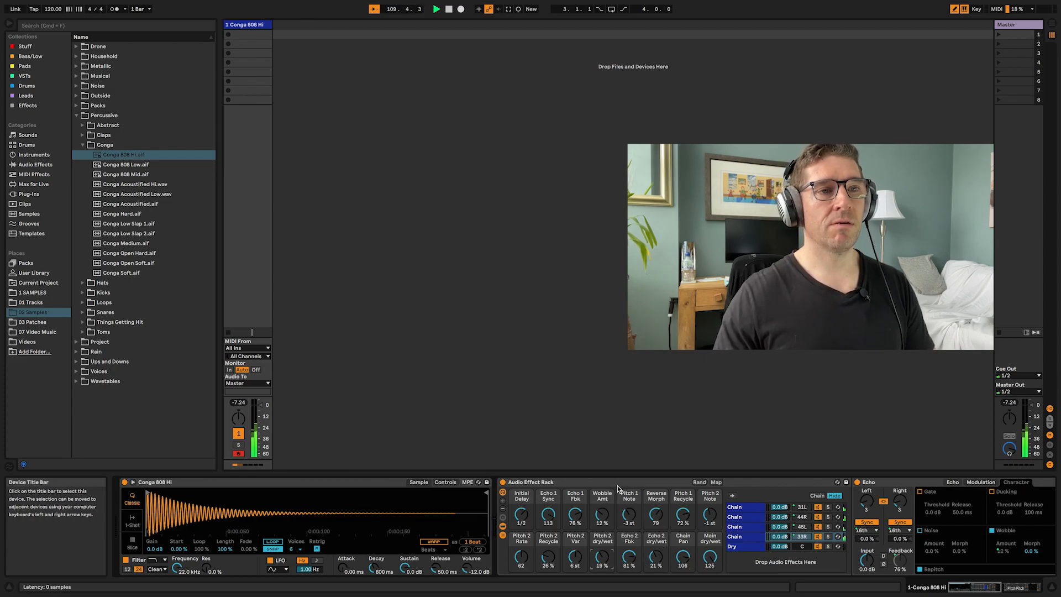
left_click_drag(574, 514, 574, 533)
left_click(700, 483)
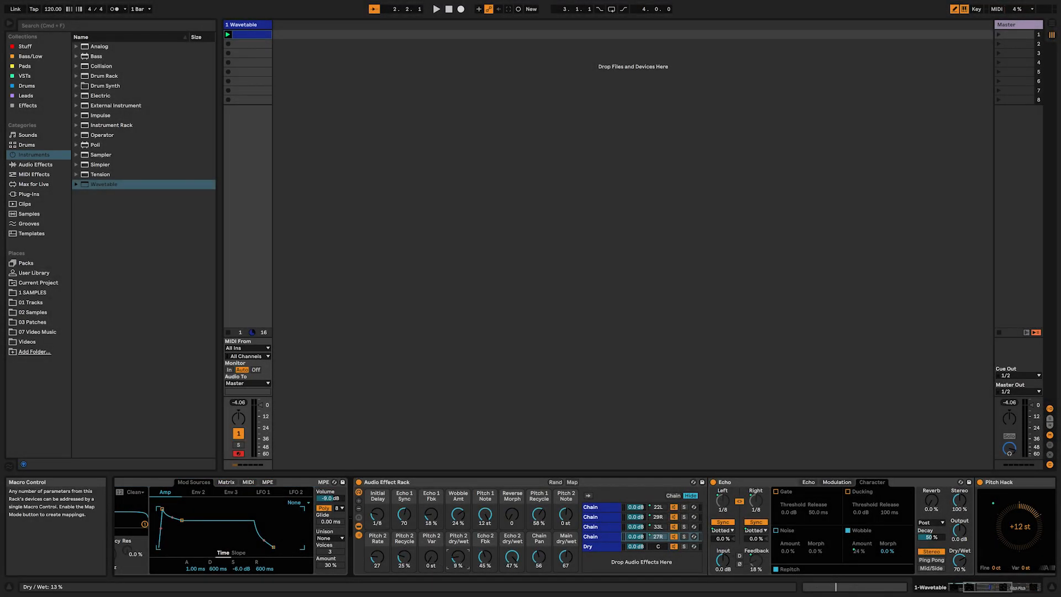
- Start playback with Pitch 2 dry/wet at 0 %, and set Main dry/wet to 35 and Echo 2 dry/wet to 28 %
left_click_drag(458, 558, 458, 566)
key("space")
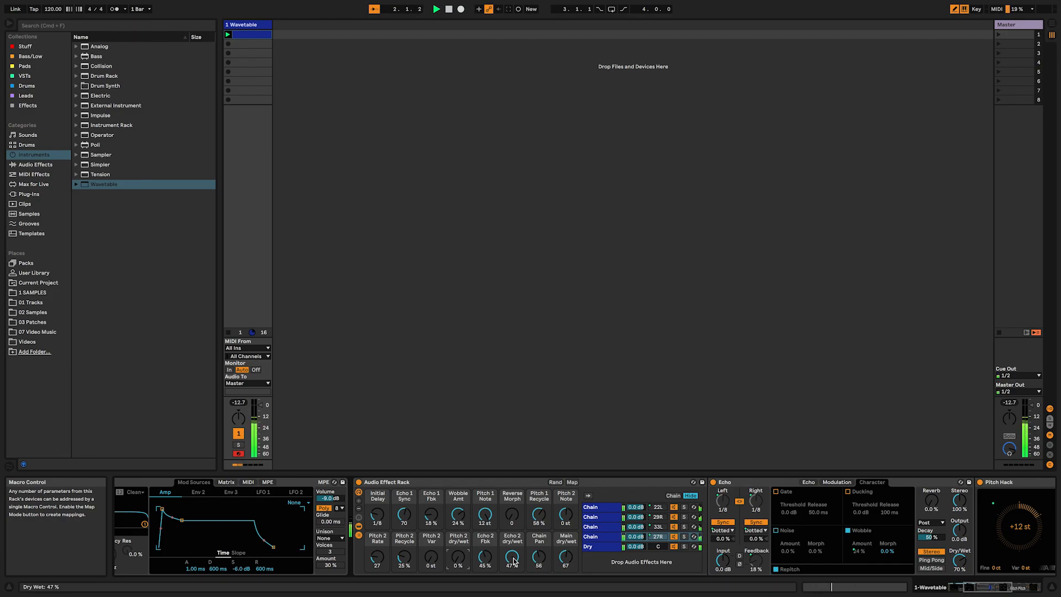
left_click_drag(559, 563, 458, 539)
- Set Pitch 2 Note to 12 st, Pitch 2 Rate to 61 and Pitch 2 Recycle to 61 %
left_click_drag(564, 517, 565, 503)
left_click(379, 559)
left_click_drag(378, 558, 404, 547)
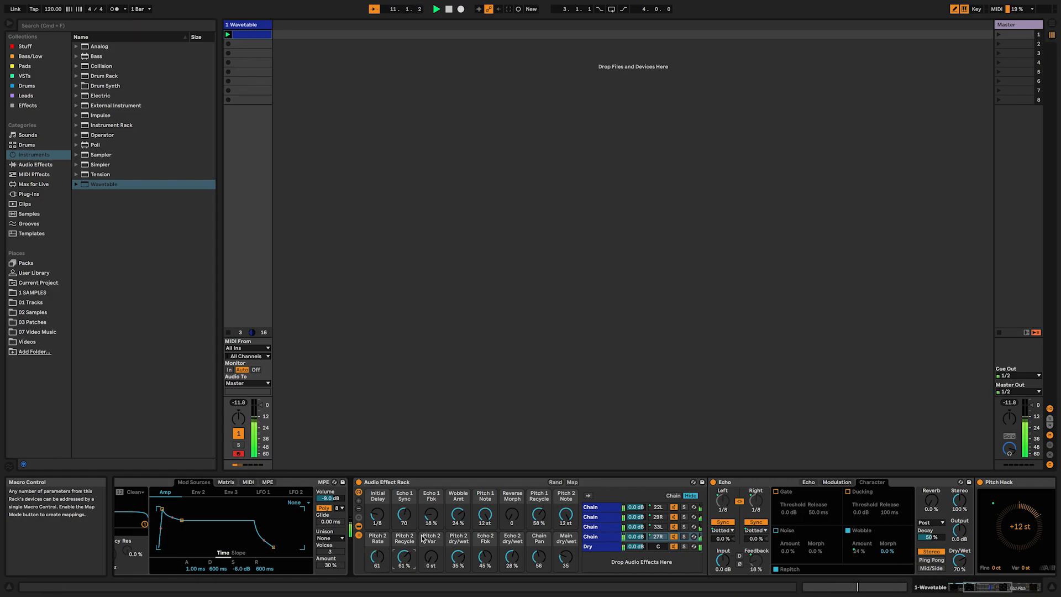
- Try Pitch 2 Var and return it to 0 st, and set Echo 2 dry/wet to 20 % and Echo 2 Fbk to 31 %
left_click(431, 558)
mouse_move(432, 558)
left_mouse_down()
mouse_move(432, 547)
mouse_move(432, 558)
left_mouse_up()
left_click_drag(517, 557, 485, 531)
left_click_drag(485, 557, 485, 571)
- Set Echo 1 Fbk to 31 % and Wobble Amt to 27 %, and raise Reverse Morph to 127
left_click_drag(429, 518, 431, 500)
left_click_drag(457, 519, 431, 520)
mouse_move(512, 515)
left_mouse_down()
mouse_move(511, 483)
mouse_move(512, 528)
left_mouse_up()
left_click_drag(511, 514, 511, 475)
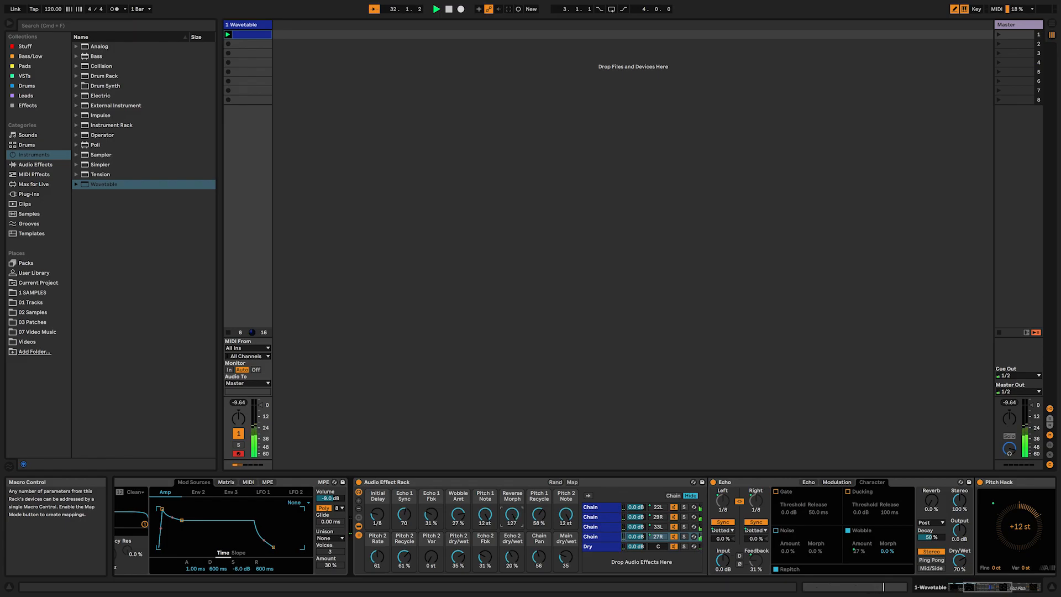
- Set Reverse Morph to 94, Pitch 1 Recycle to 76 % and Pitch 1 Note to -5 st, and sweep Pitch 2 Note down and back to 12 st
left_click_drag(511, 513, 485, 585)
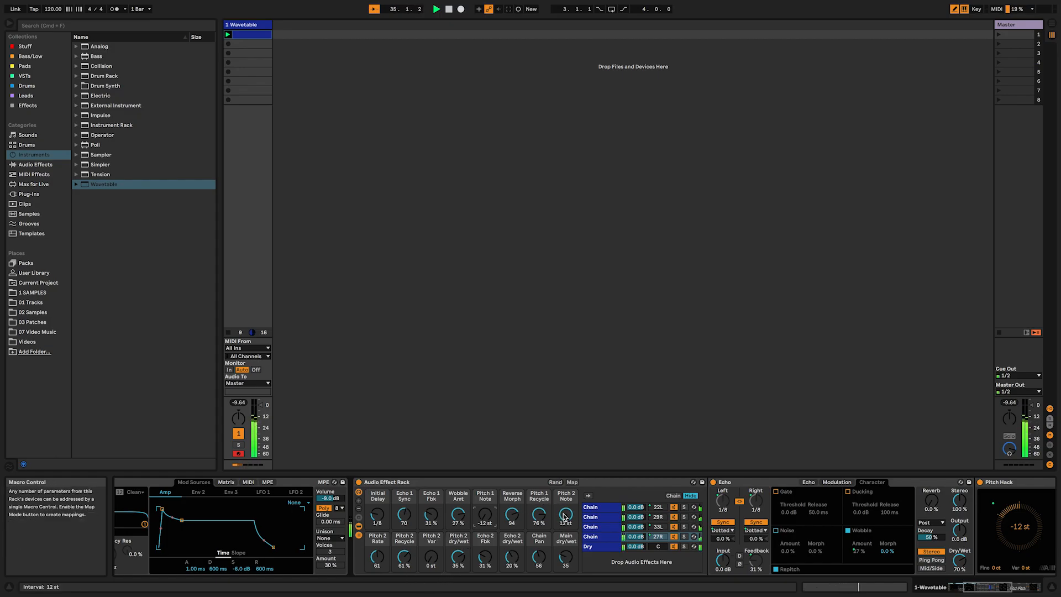
left_click_drag(566, 514, 566, 547)
left_click_drag(485, 516, 485, 506)
left_click_drag(566, 514, 566, 495)
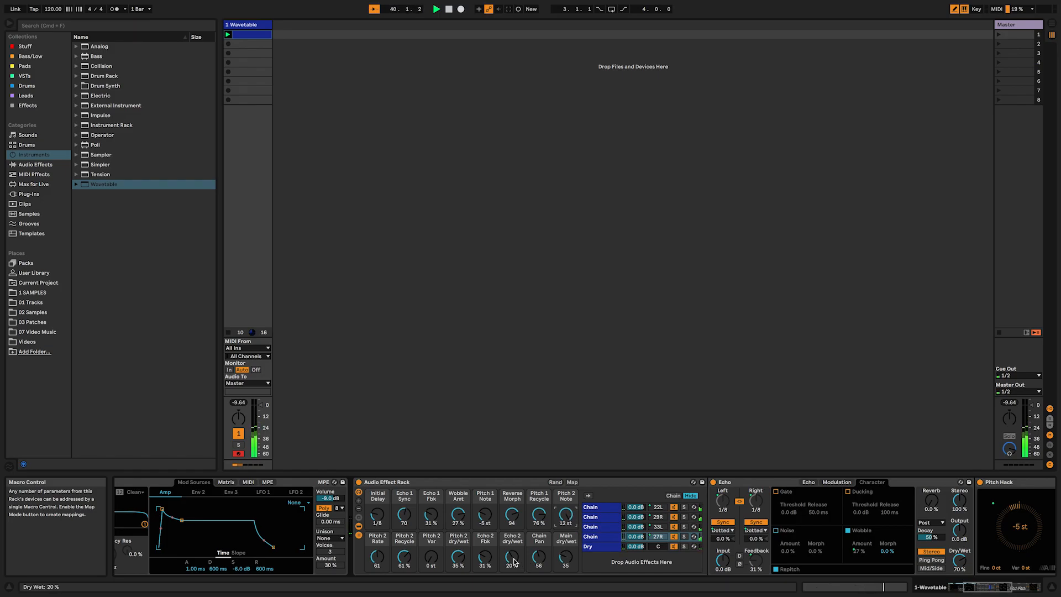
- Raise Echo 2 Fbk to 77 % and Pitch 2 Recycle to 87 %, and set Initial Delay to 1/4
left_click_drag(485, 558, 486, 549)
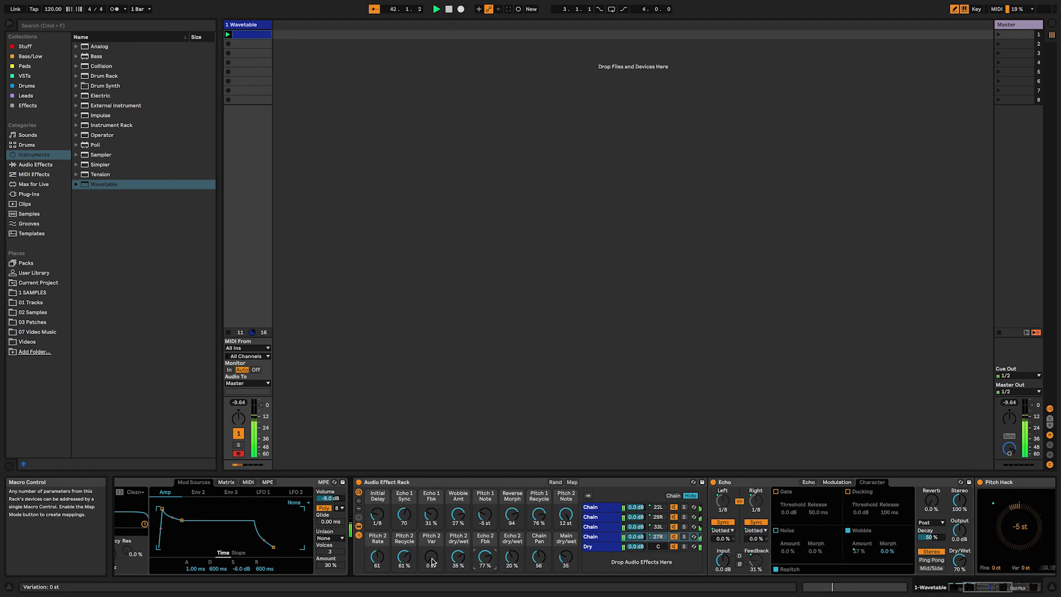
left_click_drag(403, 561, 403, 557)
left_click_drag(378, 518, 378, 508)
- Reset Pitch 1 Note to 0 st, lower Pitch 2 Note to -12 st, and raise Pitch 1 Note to 12 st
double_click(487, 524)
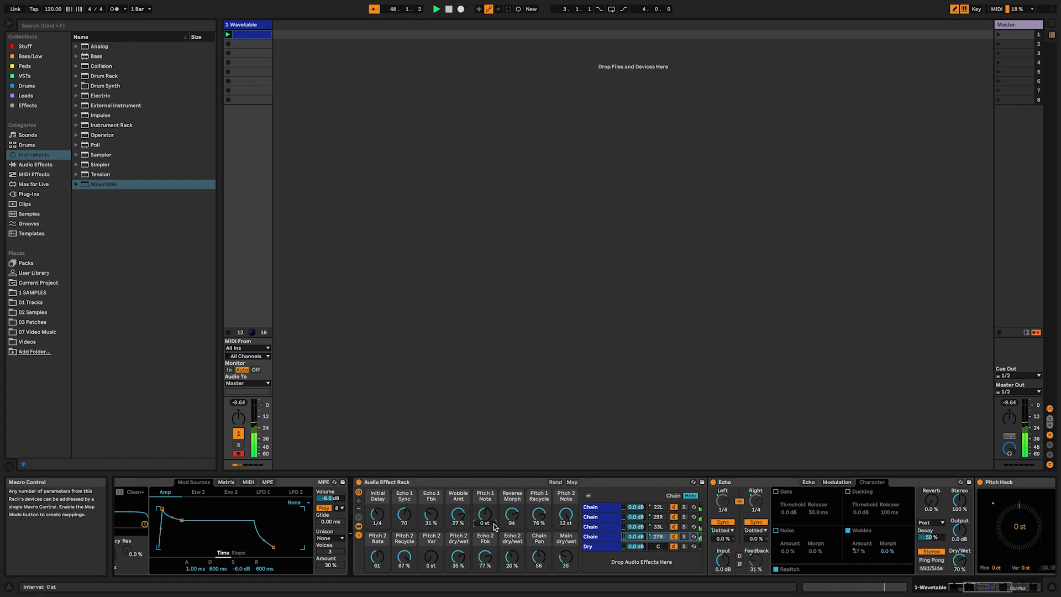
left_click_drag(566, 515, 566, 534)
left_click_drag(484, 515, 484, 500)
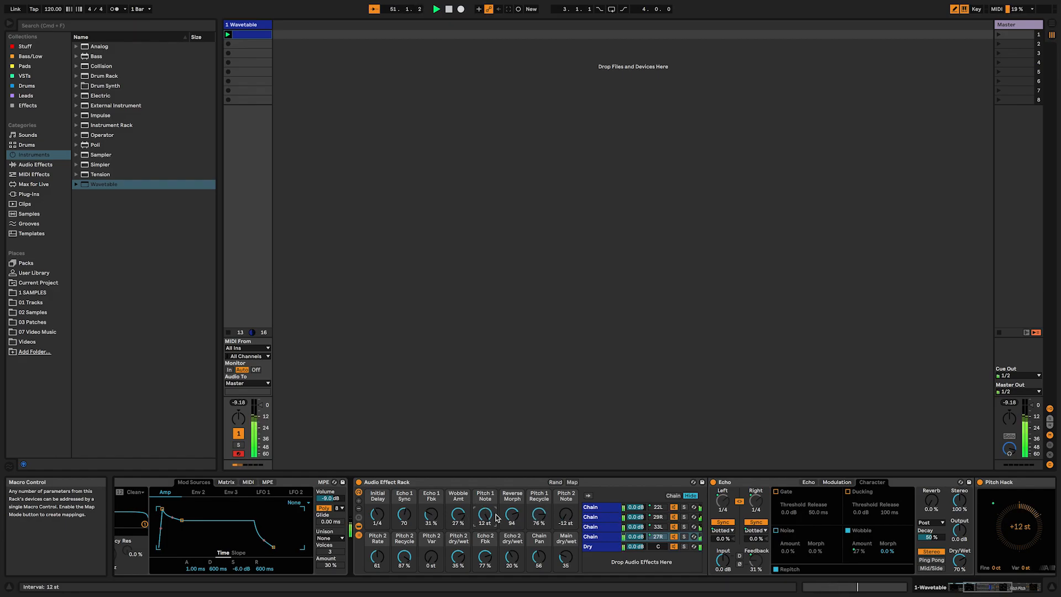
- Set Pitch 1 Recycle to 88 %, Pitch 2 Recycle to 40 % and Pitch 2 dry/wet to 26 %
left_click_drag(539, 517, 539, 513)
left_click_drag(402, 560, 401, 587)
left_click(458, 558)
left_click_drag(458, 558, 458, 563)
- Set Echo 2 dry/wet to 50 %, Echo 2 Fbk to 93 %, Chain Pan to 127 and Main dry/wet to 48
left_click_drag(512, 558, 539, 519)
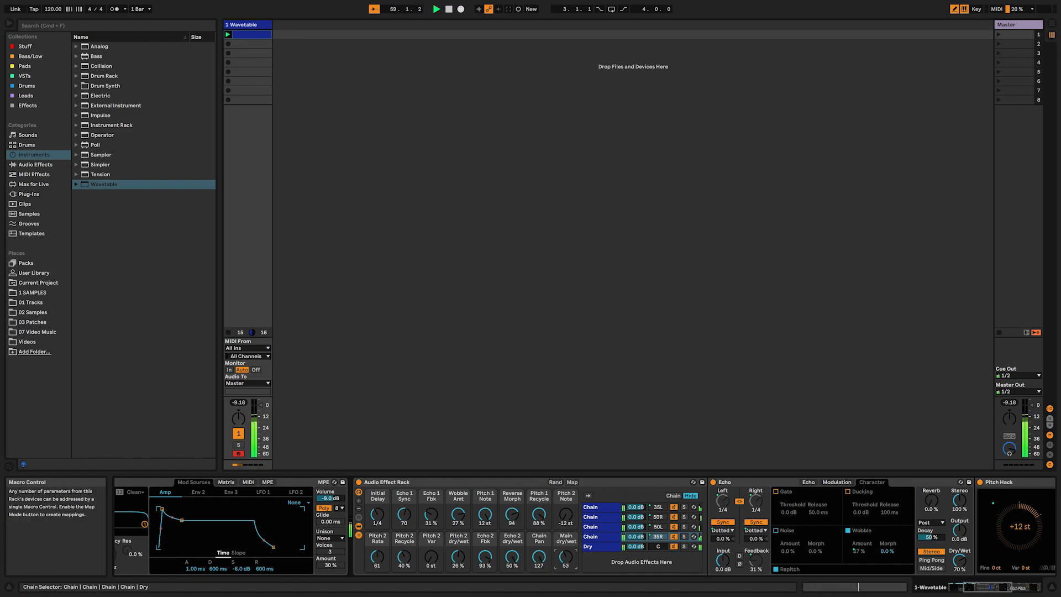
left_click_drag(565, 557, 565, 559)
left_click_drag(565, 557, 566, 566)
- Sweep Pitch 2 Recycle up to 77 % and down to 15 %, and turn Pitch 1 Recycle down to 7 %
left_click_drag(400, 561, 400, 557)
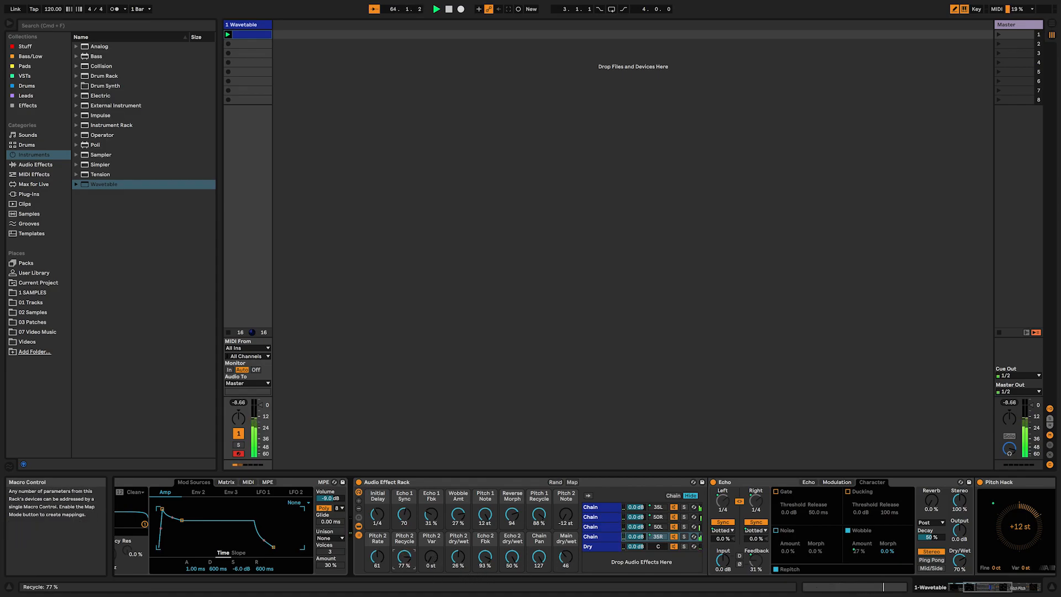
left_click_drag(404, 557, 403, 530)
left_click_drag(404, 557, 404, 561)
left_click_drag(539, 515, 539, 511)
left_click_drag(539, 515, 538, 516)
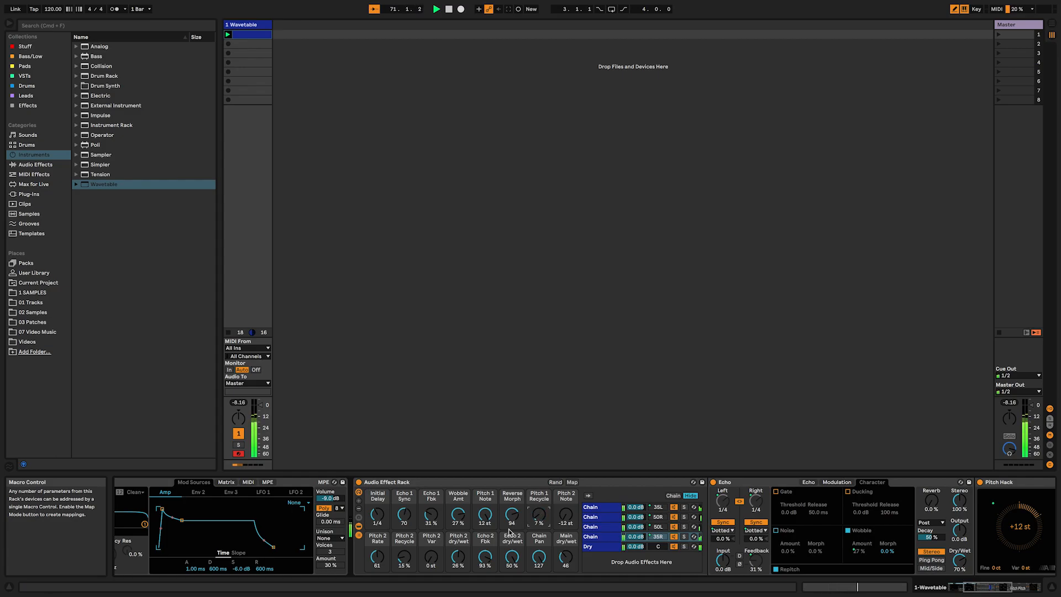
- Lower Pitch 2 Recycle to 6 %, Echo 2 dry/wet to 19 % and Reverse Morph to 0
left_click_drag(405, 558, 405, 562)
left_click_drag(511, 557, 512, 561)
left_click_drag(512, 514, 512, 516)
- Set Pitch 2 dry/wet to 38 %, Echo 1 Fbk to 13 % and Echo 2 Fbk to 68 %
left_click_drag(458, 557, 458, 562)
left_click_drag(431, 515, 431, 524)
mouse_move(465, 563)
left_mouse_down()
mouse_move(465, 549)
mouse_move(513, 560)
mouse_move(486, 564)
left_mouse_up()
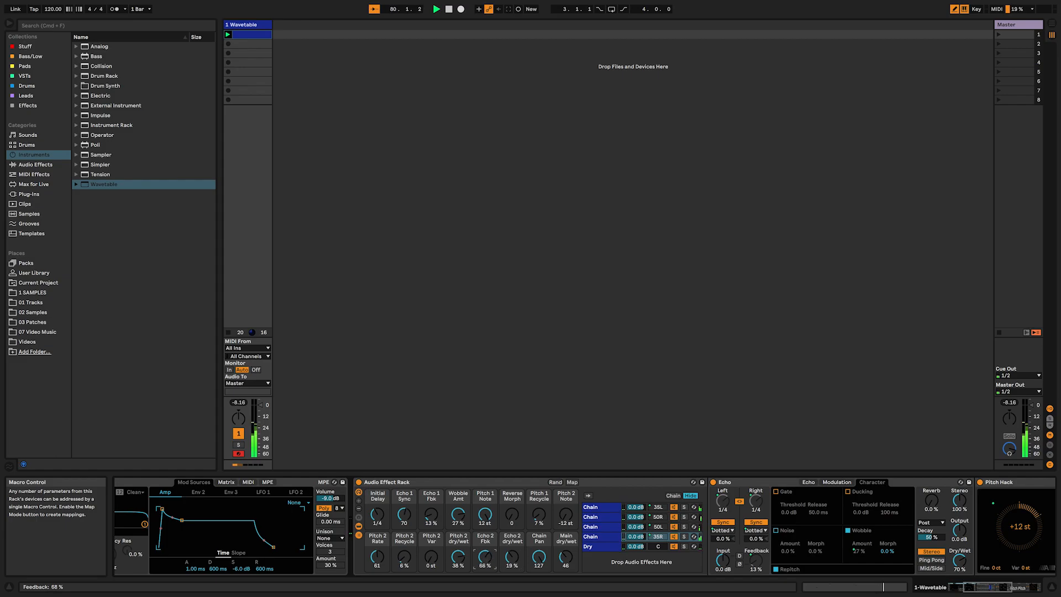
- Set Main dry/wet to 55, Chain Pan to 14, Echo 2 Fbk to 20 % and Echo 2 dry/wet to 10 %
left_click_drag(565, 557, 539, 575)
left_click_drag(512, 556, 510, 563)
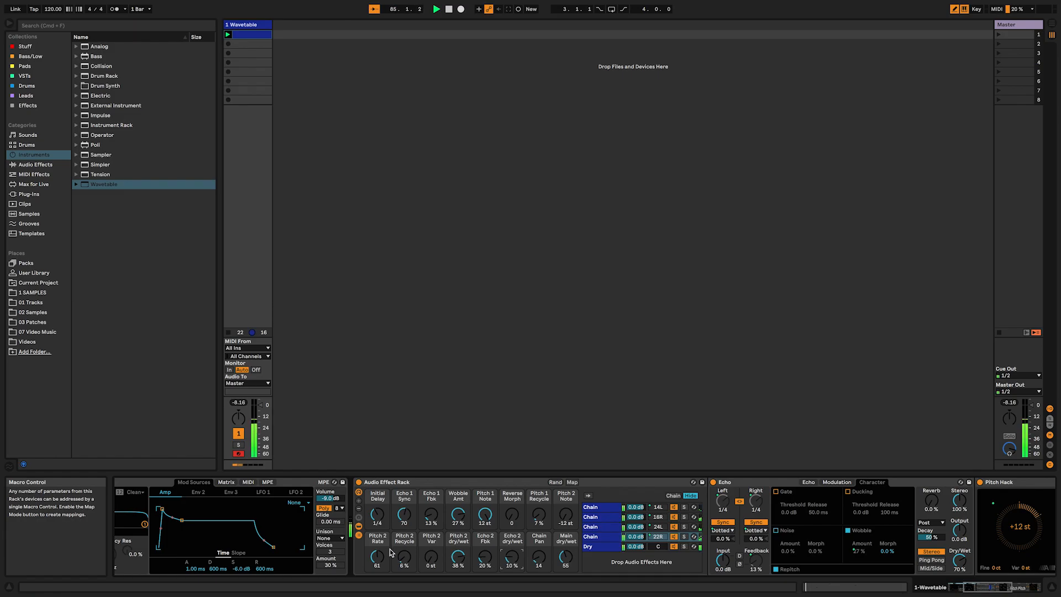
- Set Pitch 2 Rate to 106, Pitch 2 Note to 12 st and Pitch 2 dry/wet to 19 %, and stop playback
left_click_drag(377, 557, 376, 535)
left_click_drag(566, 514, 565, 486)
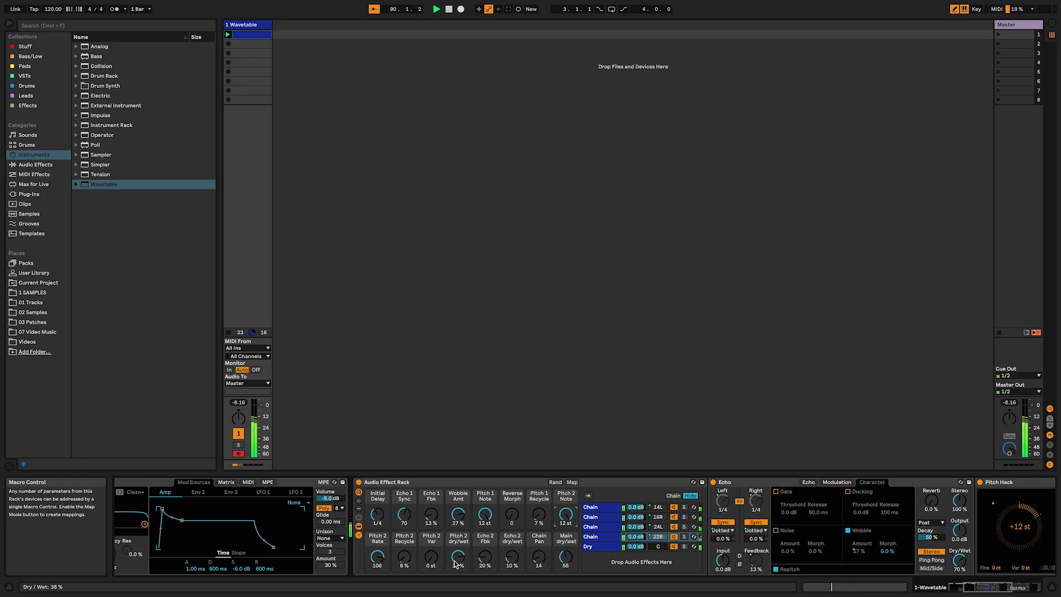
left_click_drag(458, 557, 474, 566)
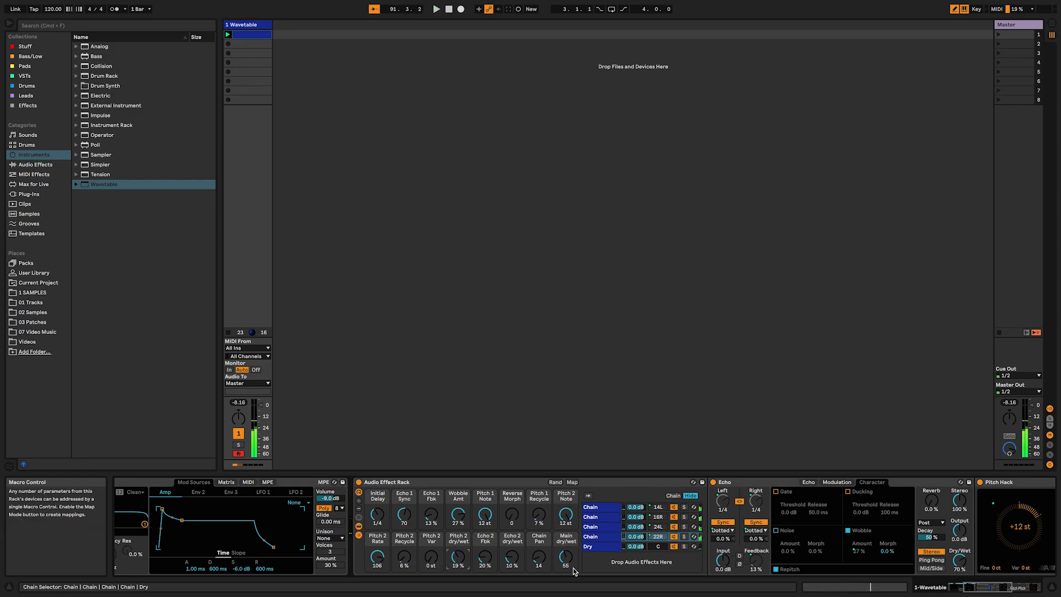